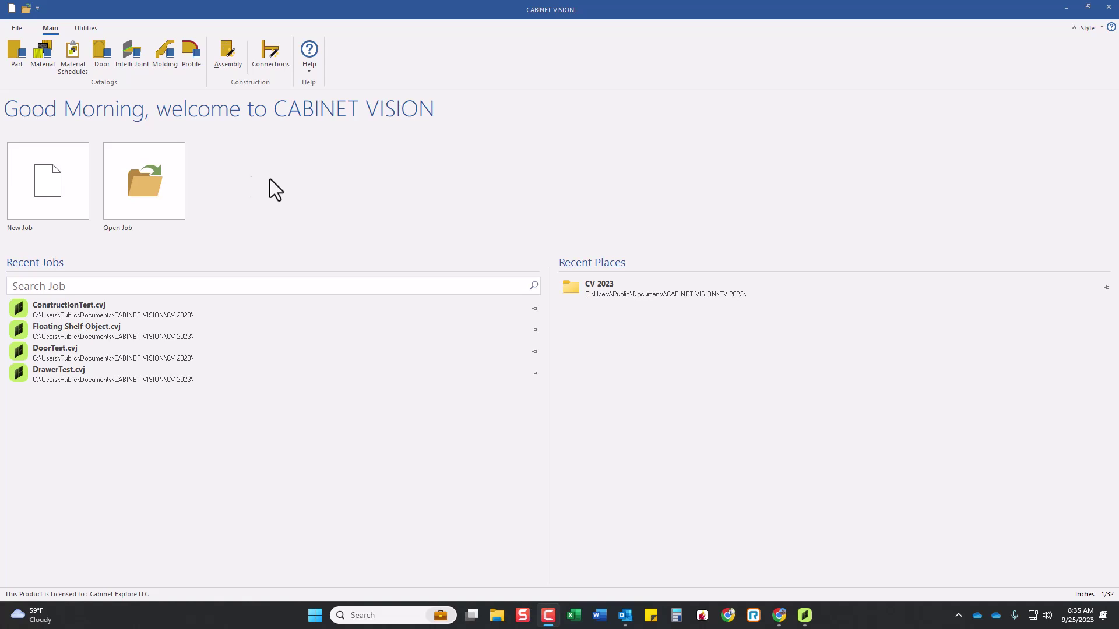
Browse the material catalog's Banding, Board Stock and Panel Stock materials
left_click(45, 55)
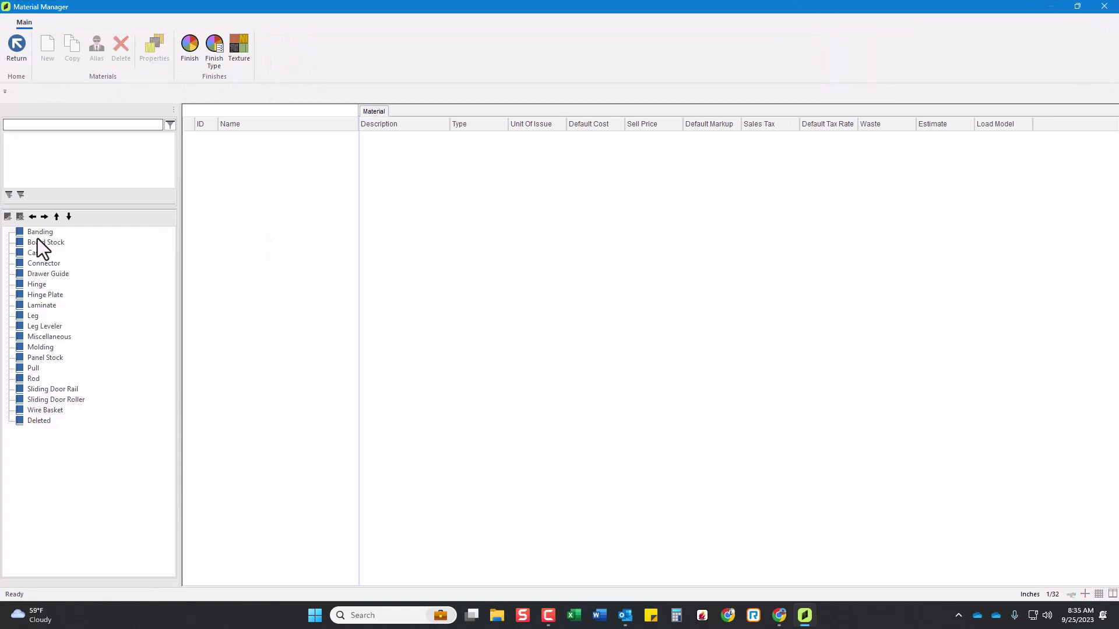
left_click(39, 232)
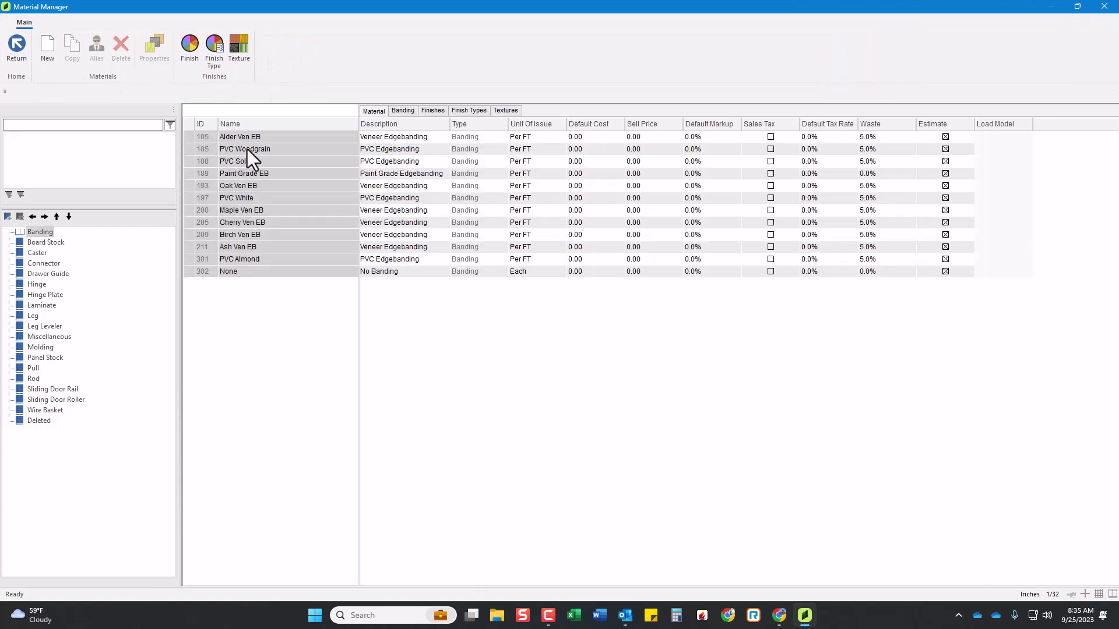
left_click(32, 243)
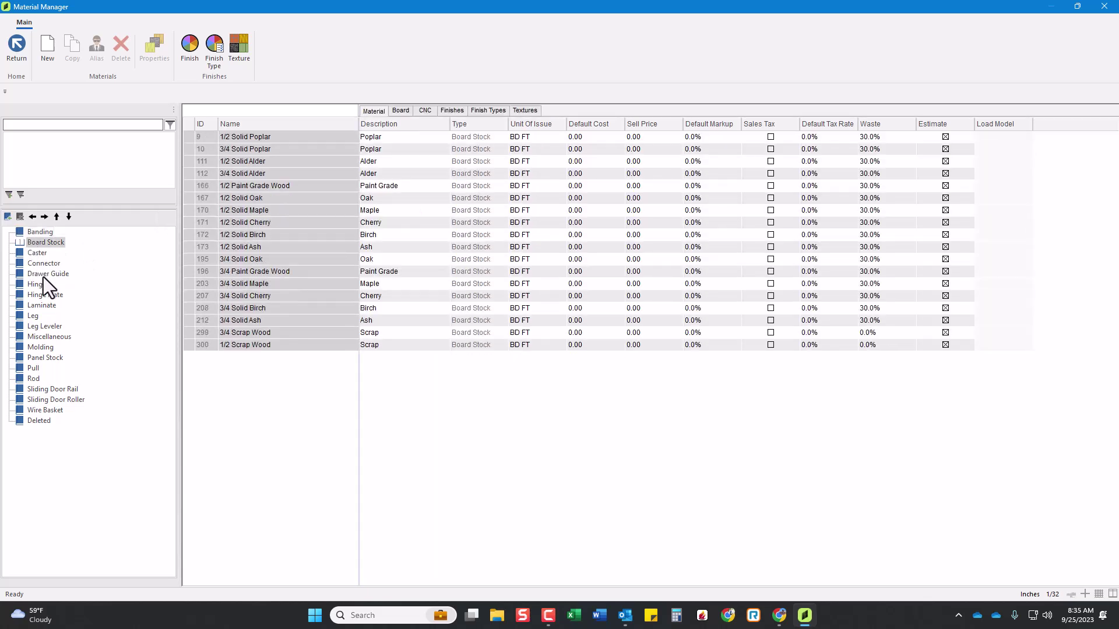
left_click(50, 357)
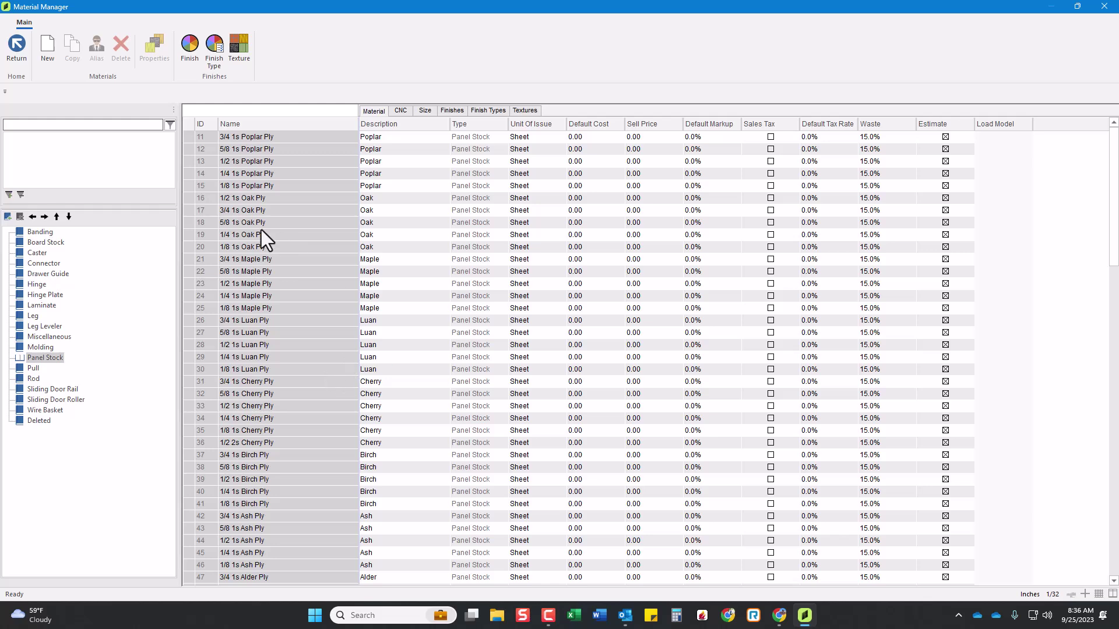
Return to the welcome screen and open the Material Schedules editor
left_click(18, 49)
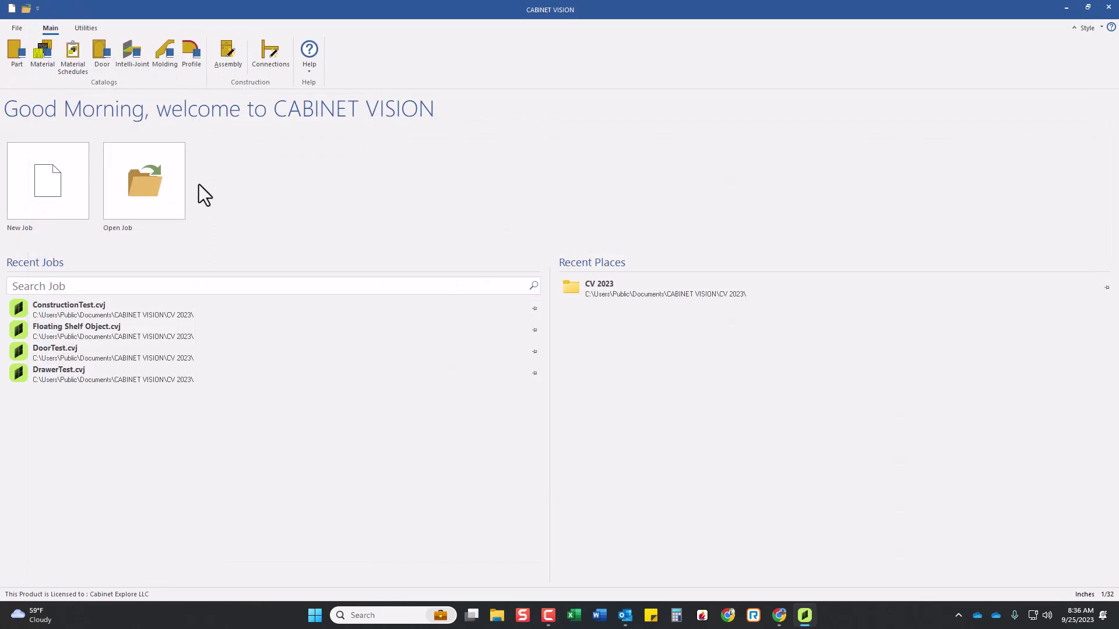
left_click(69, 56)
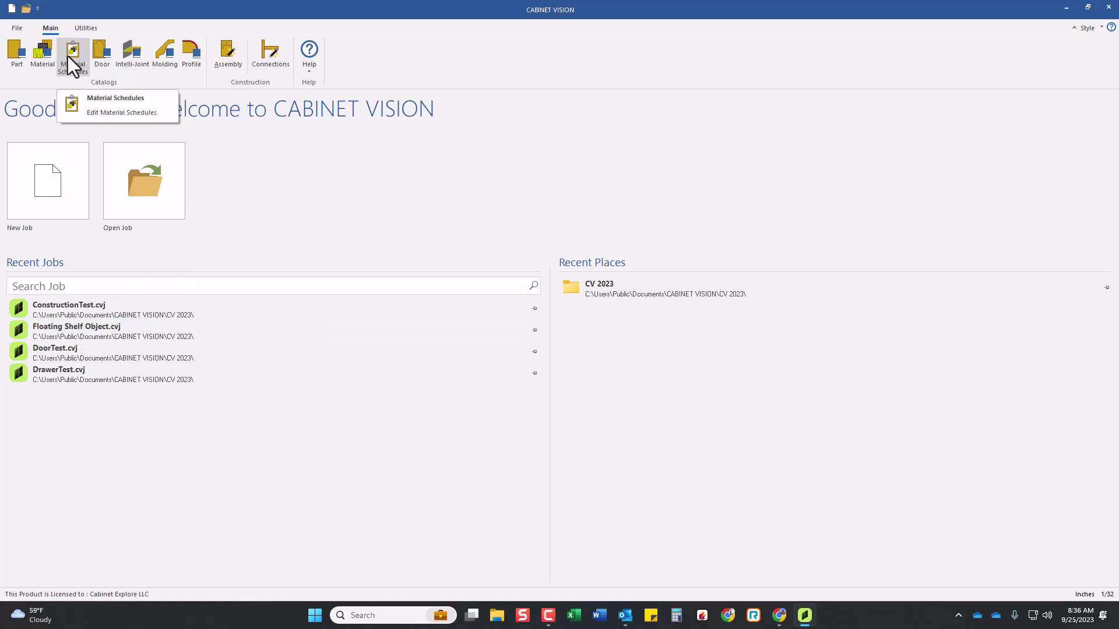
left_click(40, 57)
left_click(40, 57)
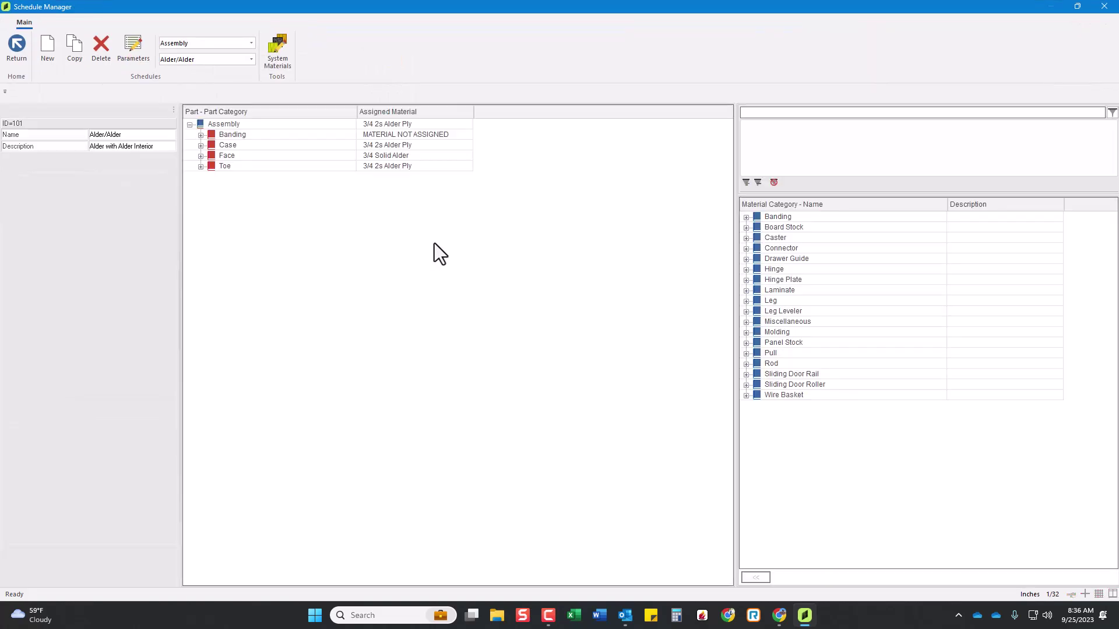
Keep Assembly as the schedule type and inspect the Alder/Alder Case > Exposed parts
left_click(189, 45)
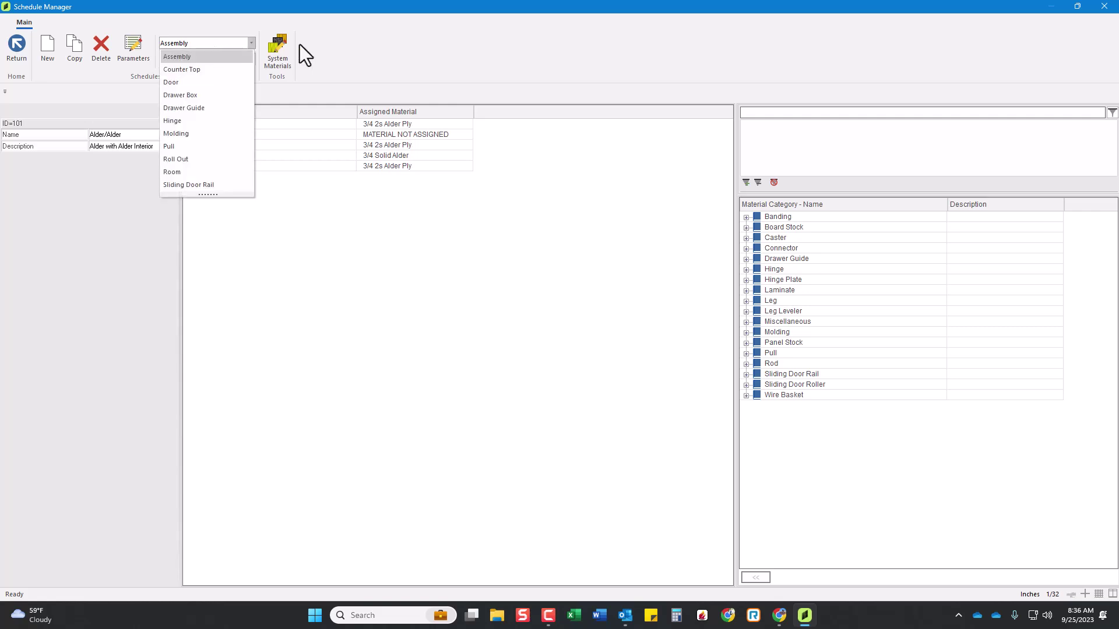
left_click(383, 69)
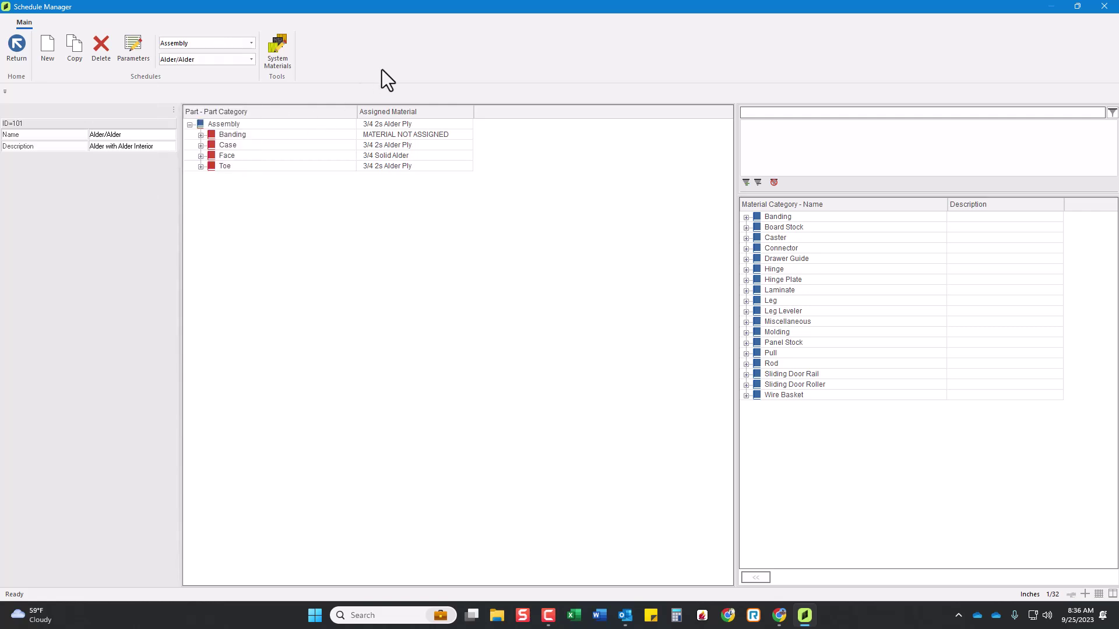
left_click(201, 145)
left_click(213, 156)
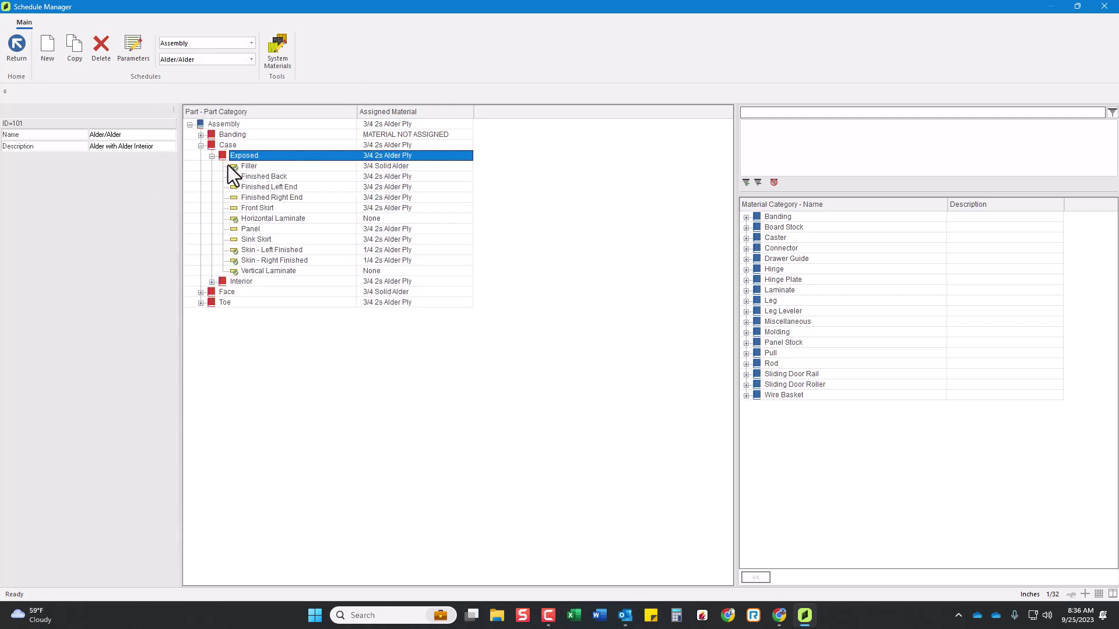
left_click(213, 157)
left_click(200, 147)
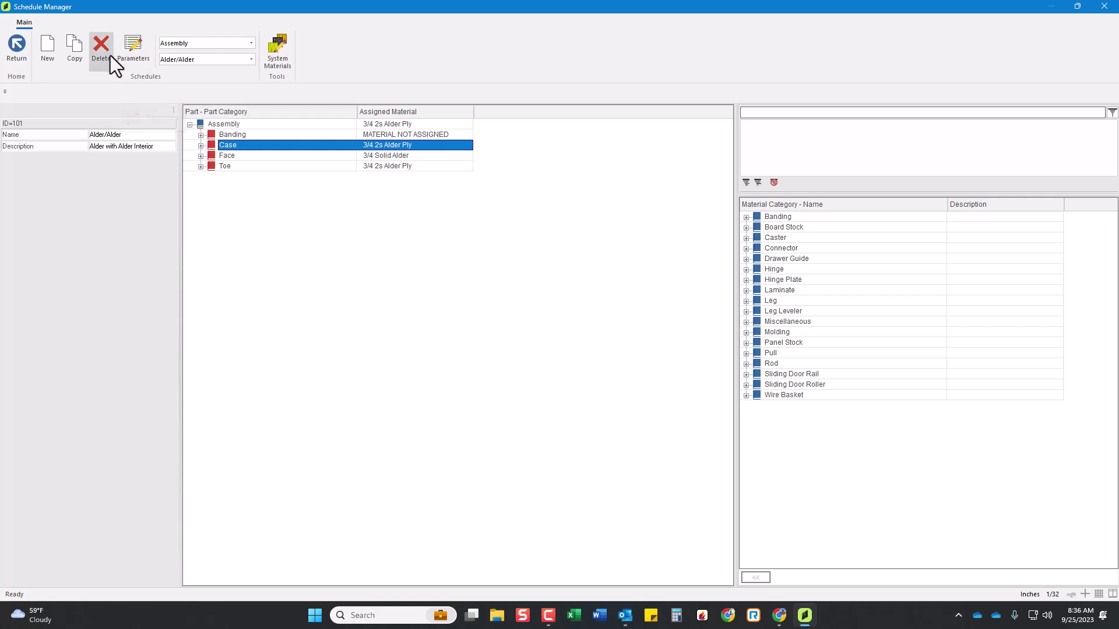
Delete the Alder/Alder, Ash/Ash, Birch/Birch and Cherry/Cherry assembly schedules, plus one more
left_click(183, 60)
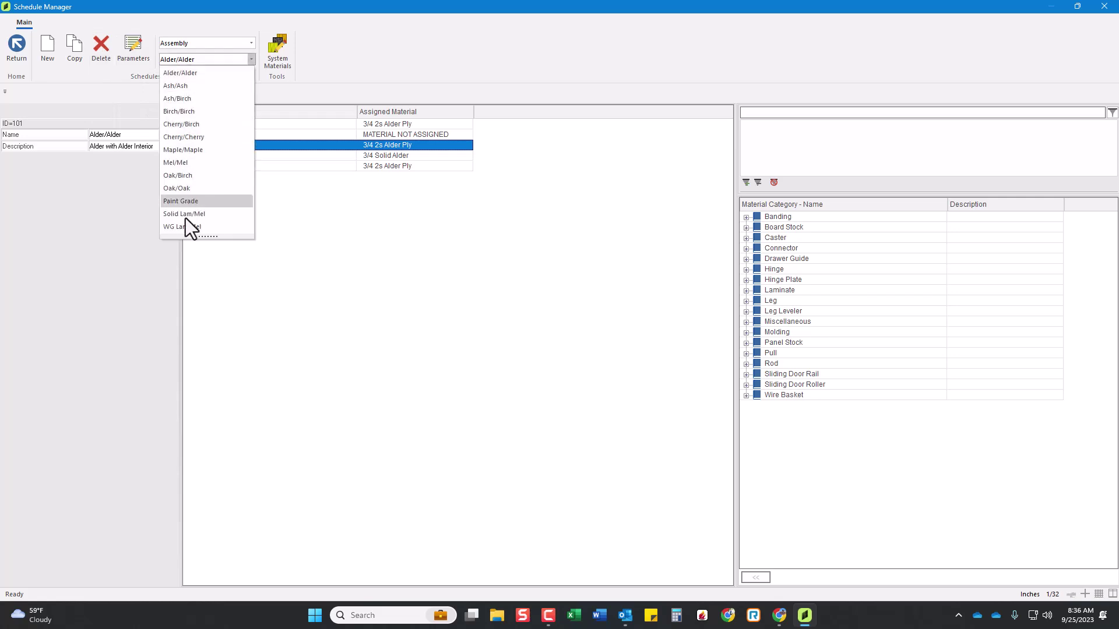
left_click(308, 49)
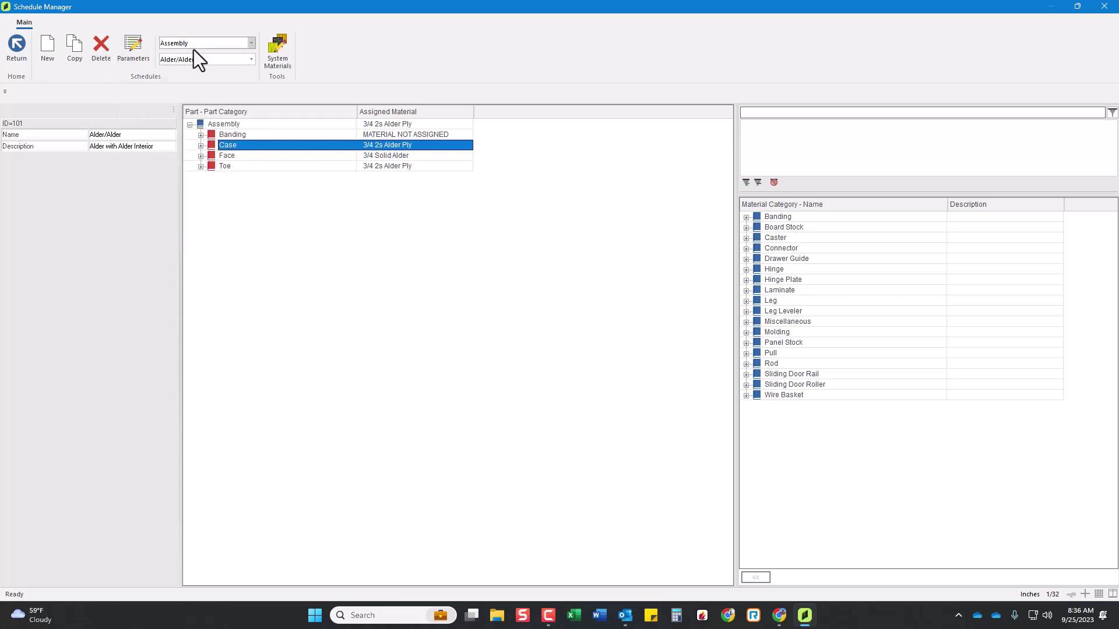
left_click(105, 52)
key("Return")
left_click(105, 51)
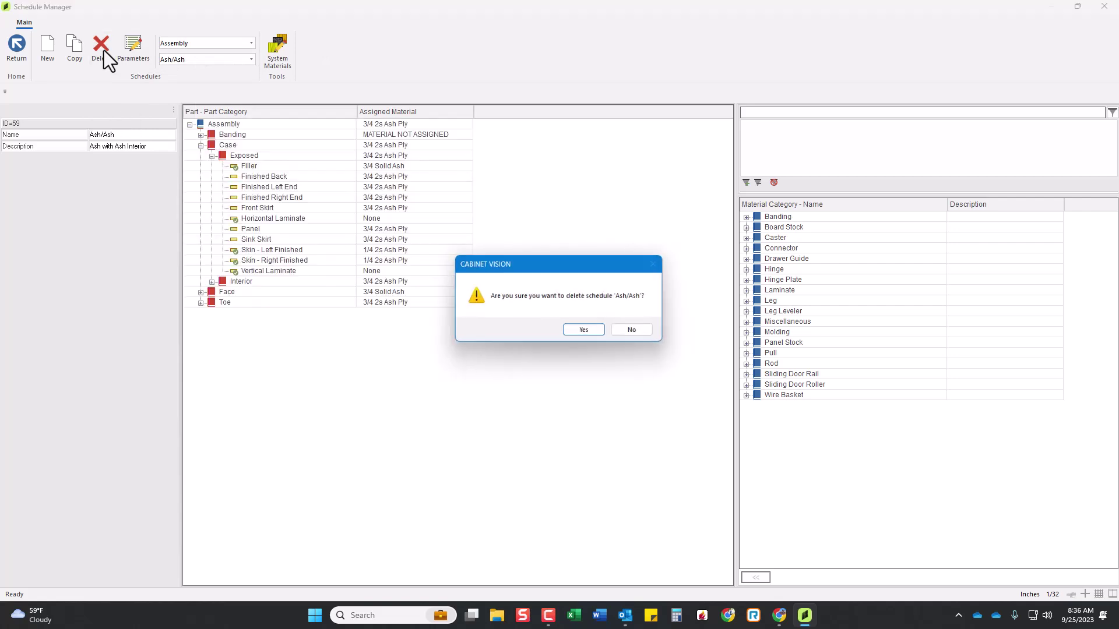
key("Return")
left_click(100, 47)
key("Return")
left_click(101, 46)
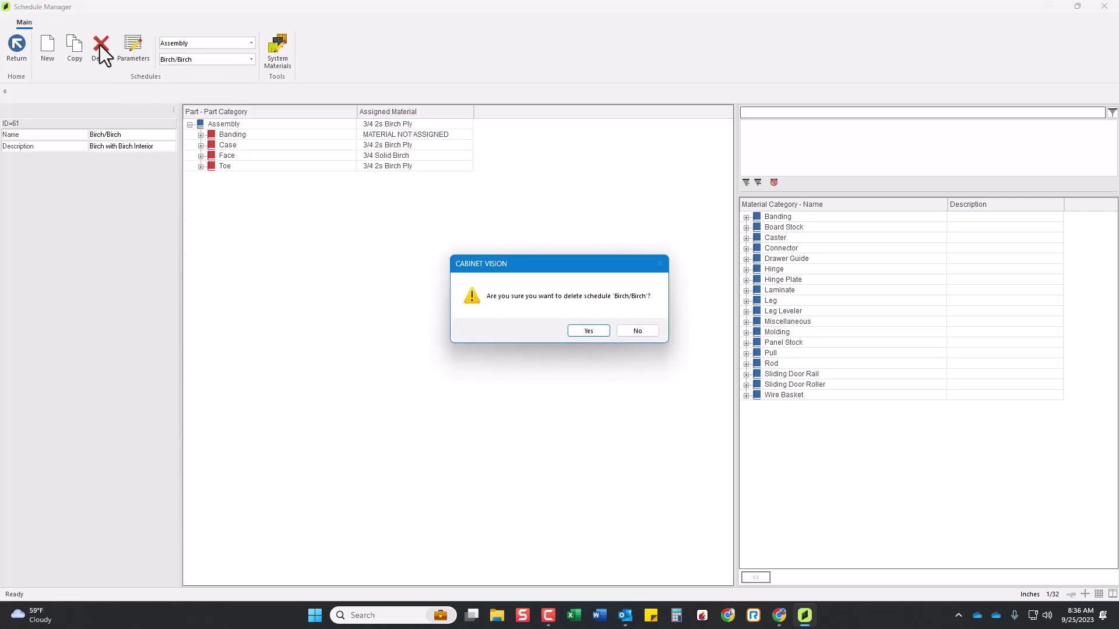
key("Return")
left_click(100, 46)
key("Return")
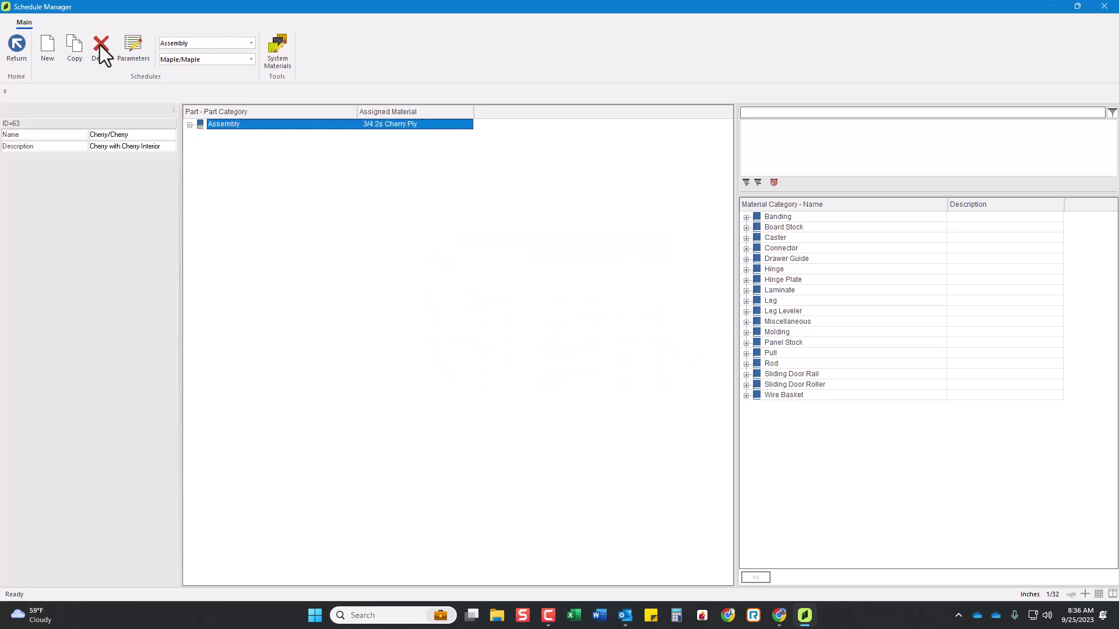
Delete the Maple/Maple, Oak/Birch, Paint Grade and Solid Lam/Mel schedules and two others
left_click(100, 44)
key("Return")
left_click(100, 44)
key("Return")
left_click(100, 45)
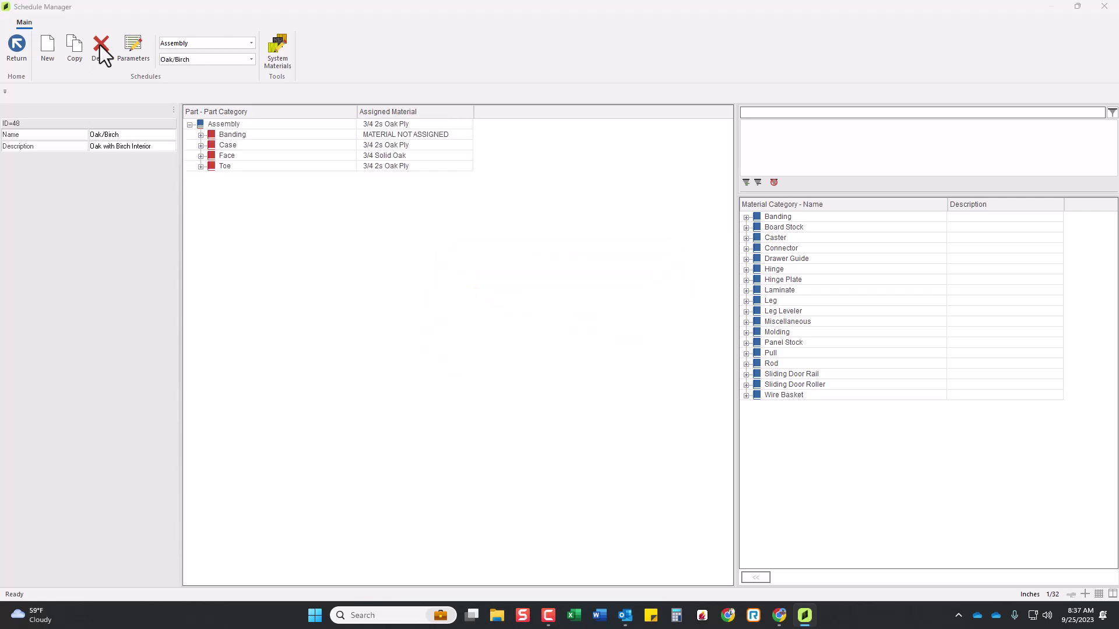
key("Return")
left_click(100, 45)
key("Return")
left_click(100, 45)
key("Return")
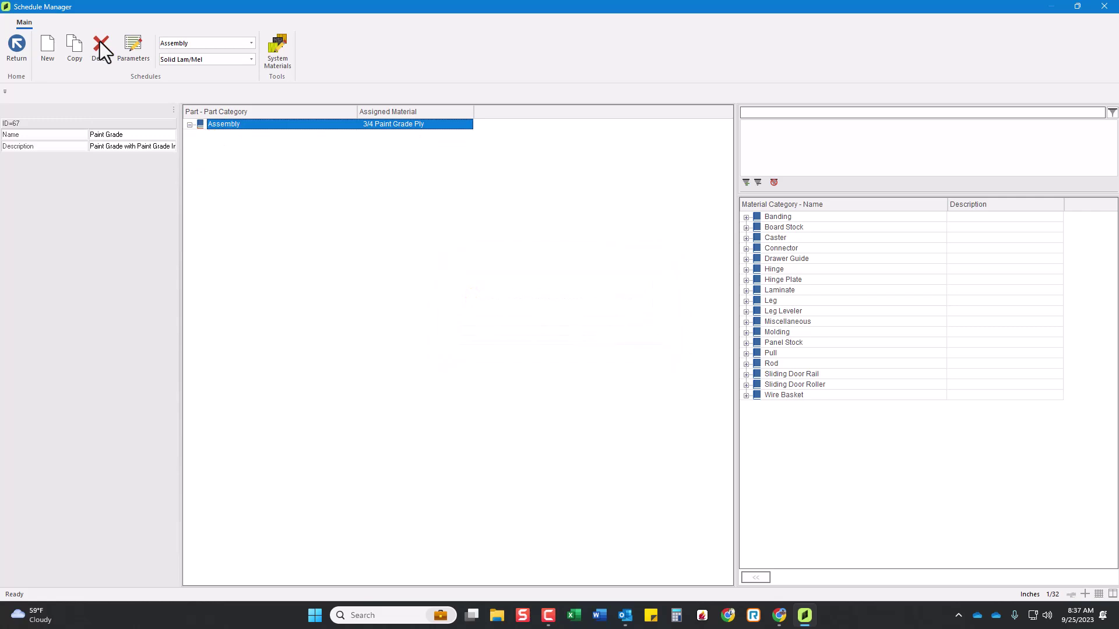
left_click(100, 44)
key("Return")
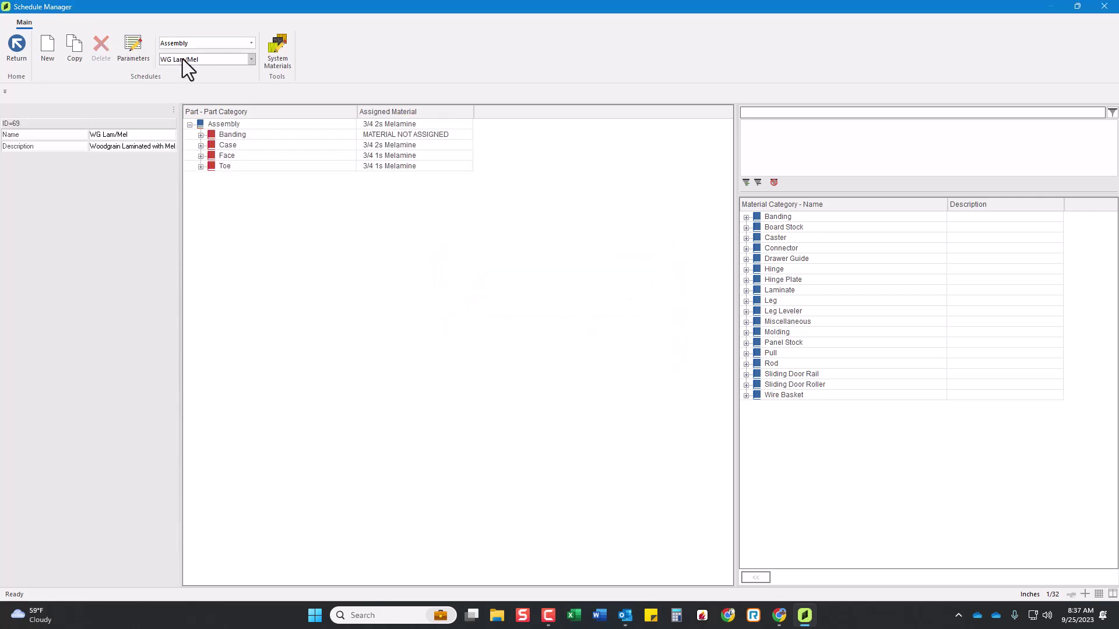
Add a blank New Assembly schedule and delete the WG Lam/Mel schedule
left_click(183, 59)
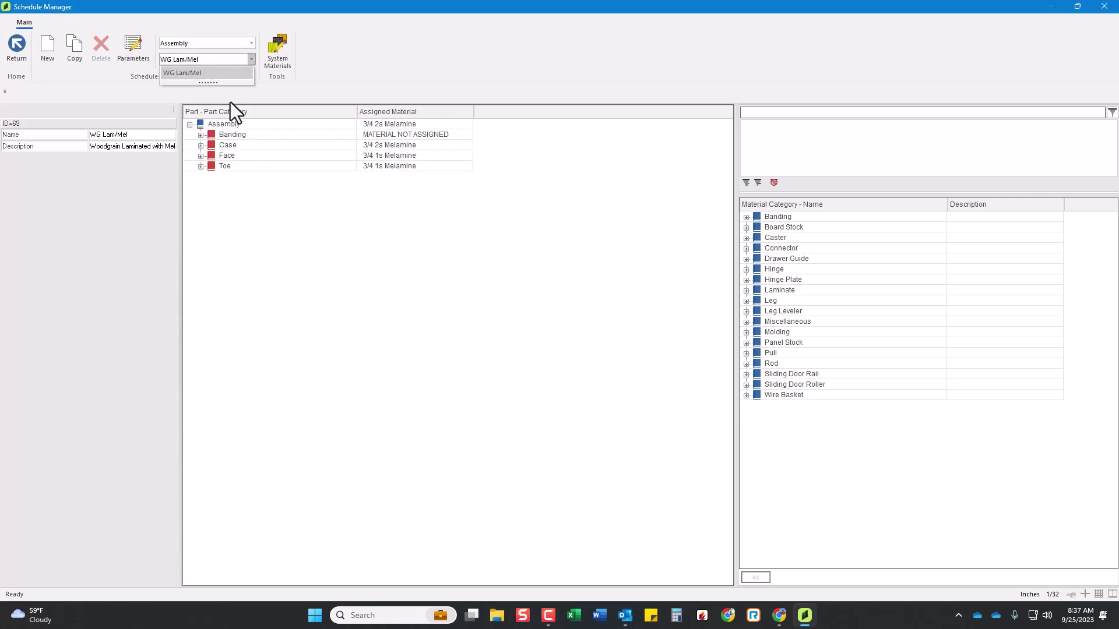
left_click(230, 71)
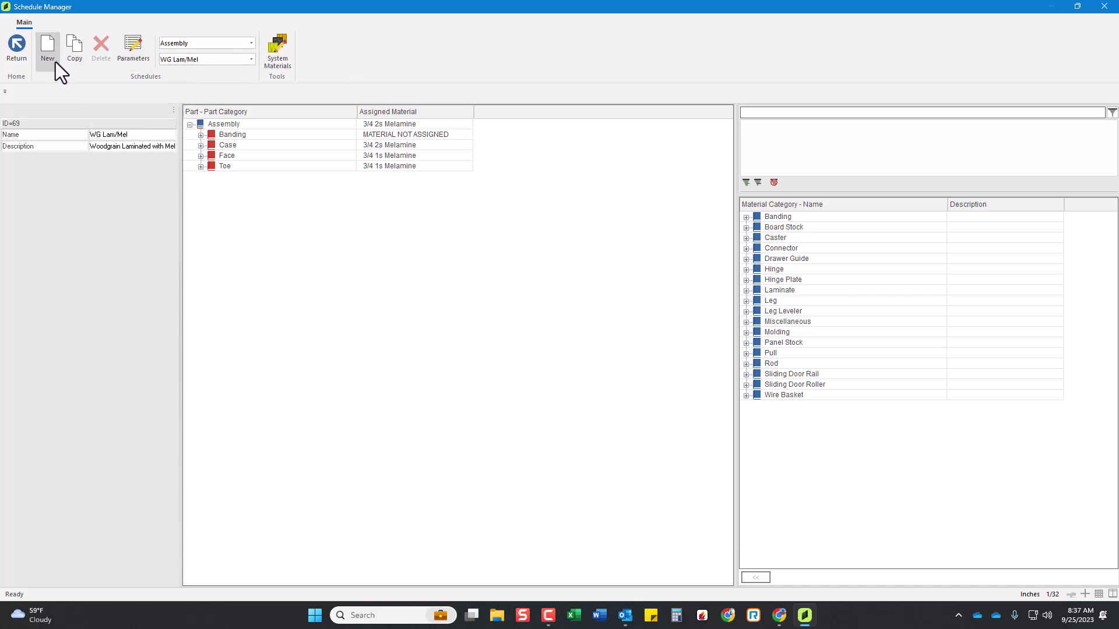
left_click(47, 46)
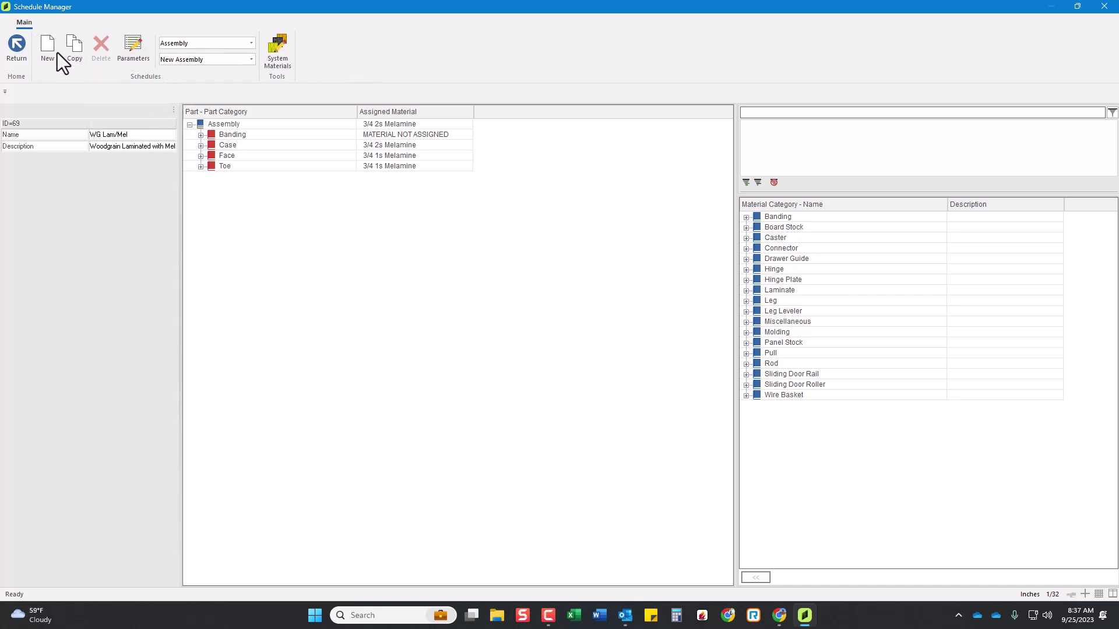
left_click(182, 61)
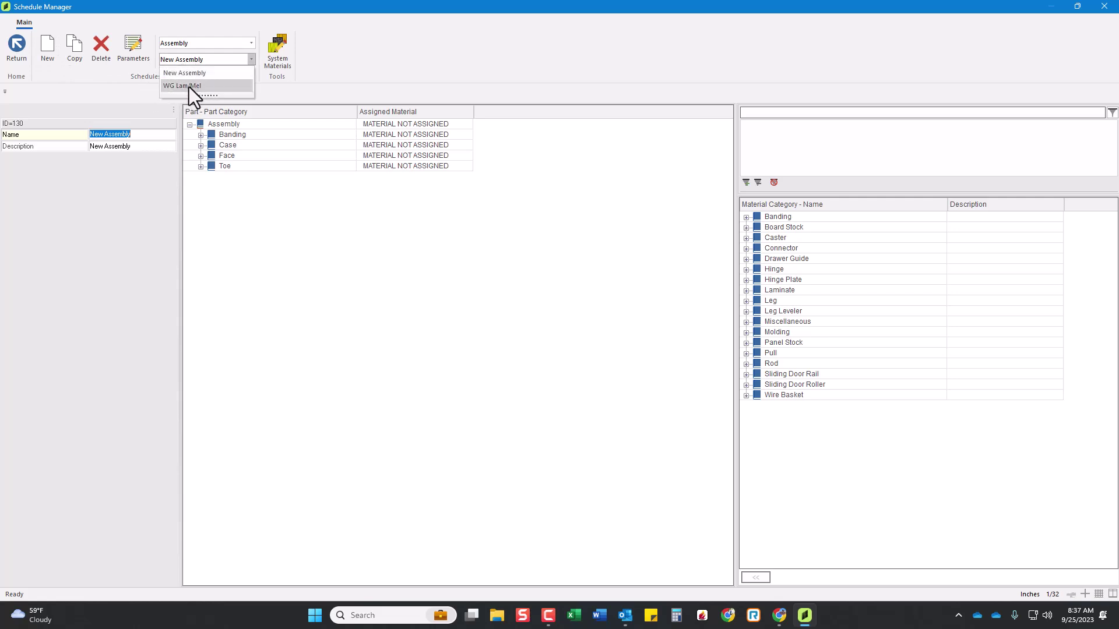
left_click(189, 87)
left_click(102, 48)
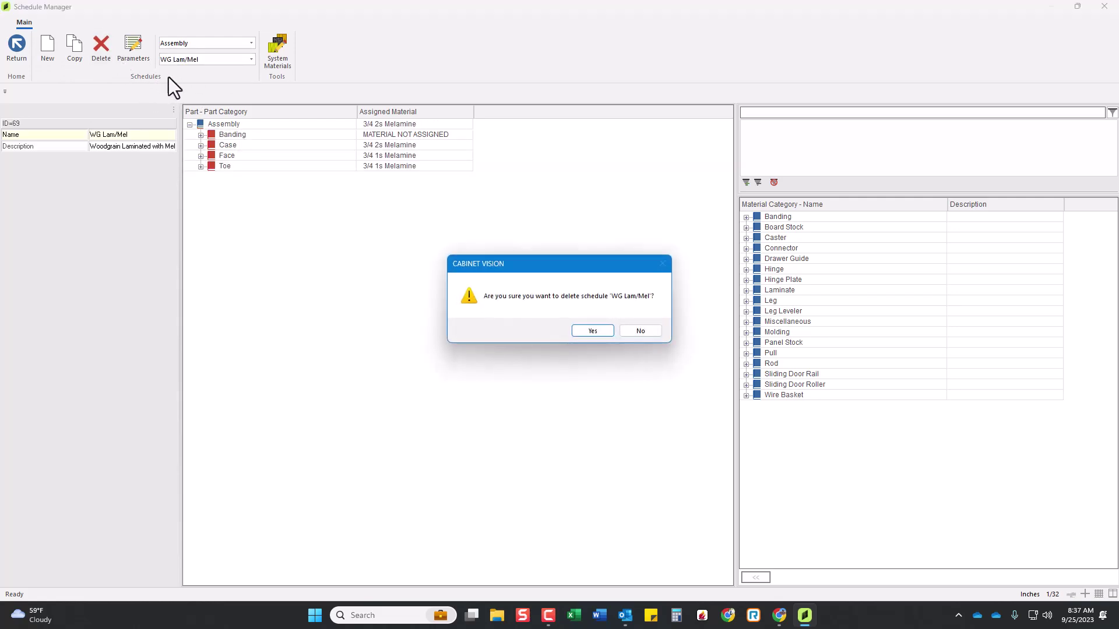
key("Return")
Verify only New Assembly remains and inspect its unassigned Case > Exposed parts
left_click(214, 60)
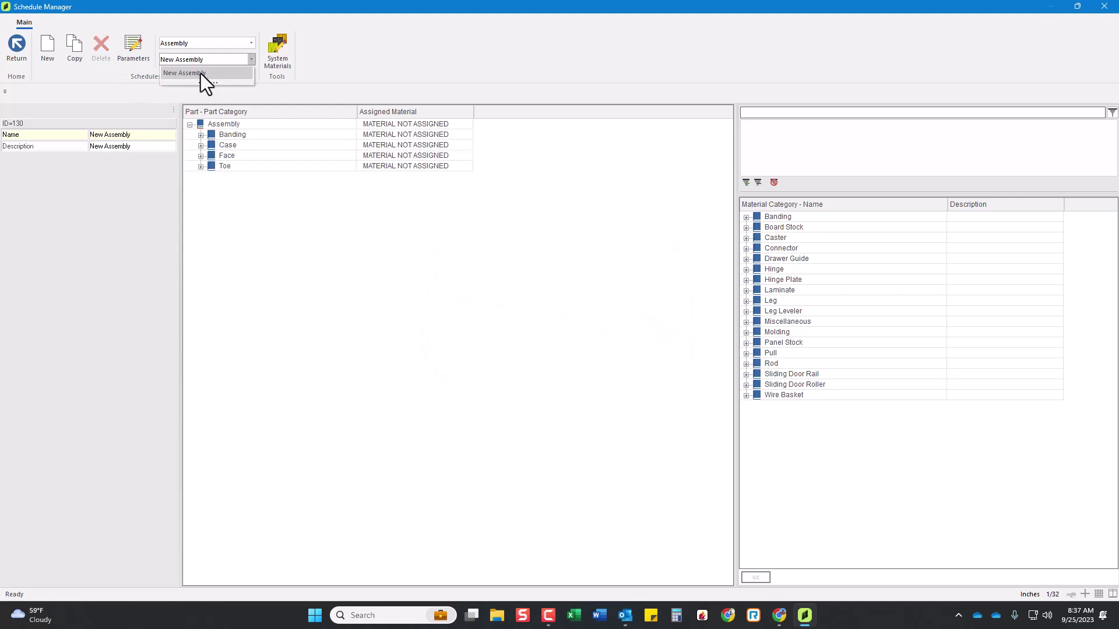
left_click(200, 146)
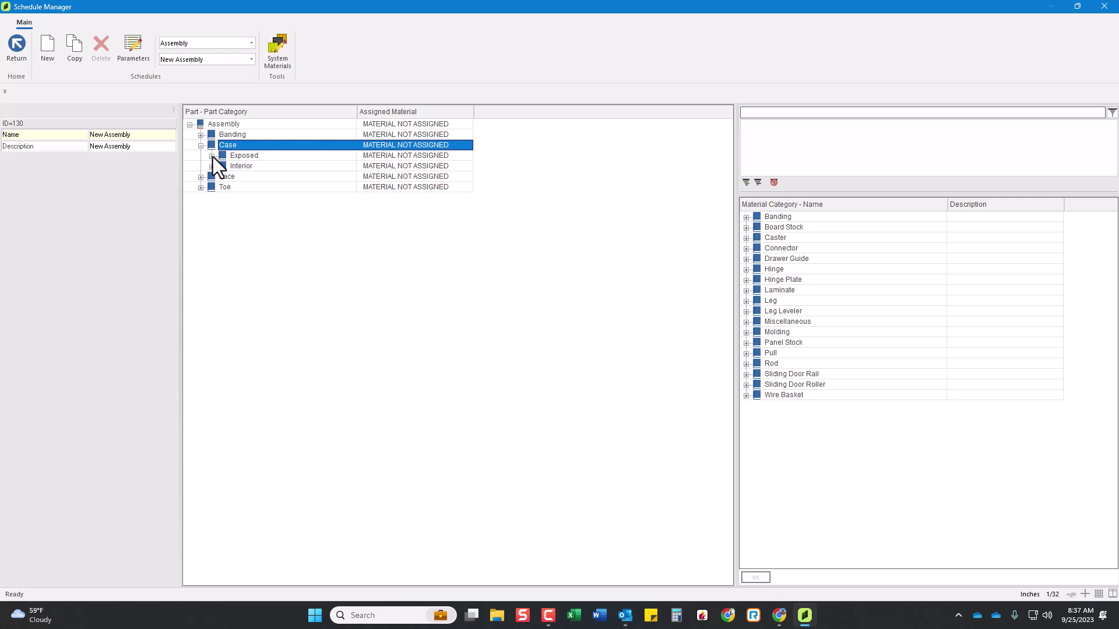
left_click(213, 156)
left_click(201, 146)
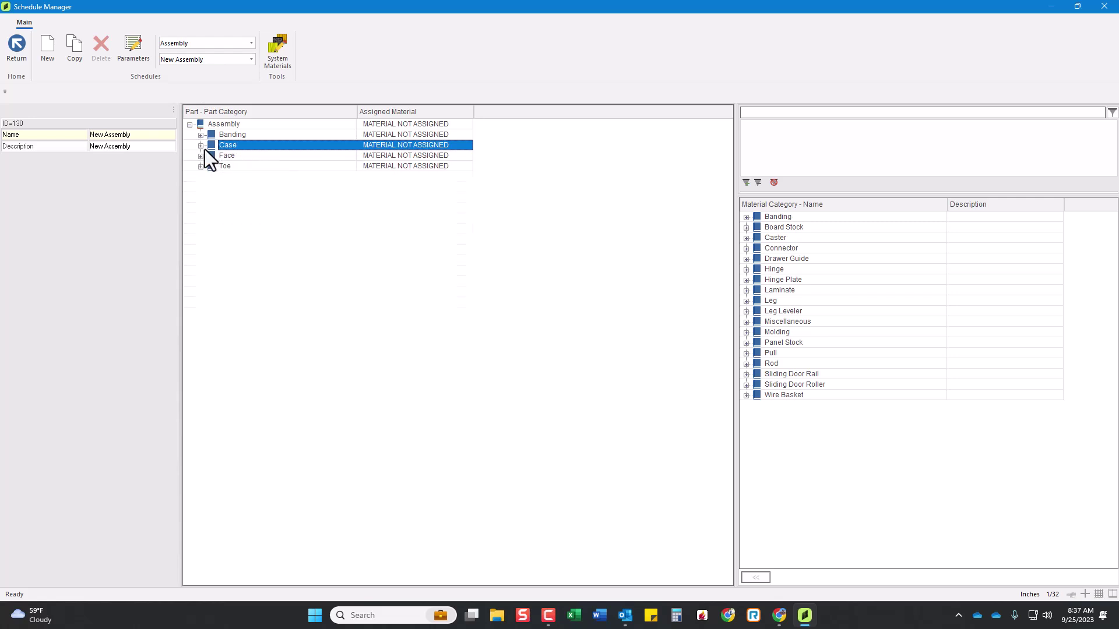
left_click(190, 126)
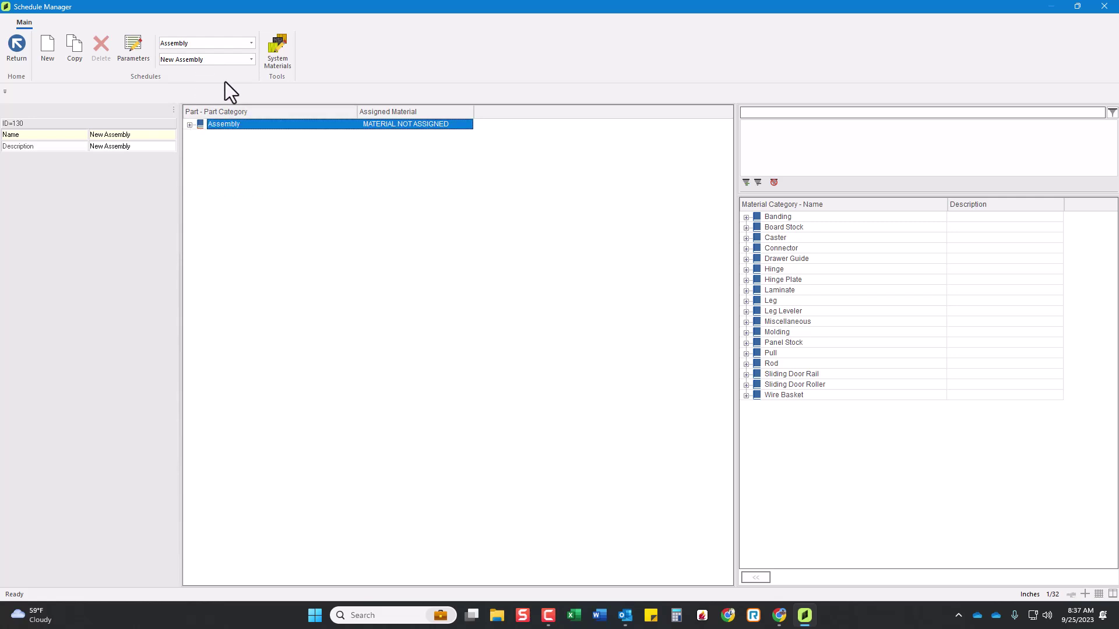
Switch to Counter Top schedules and delete the Laminate schedule
left_click(209, 44)
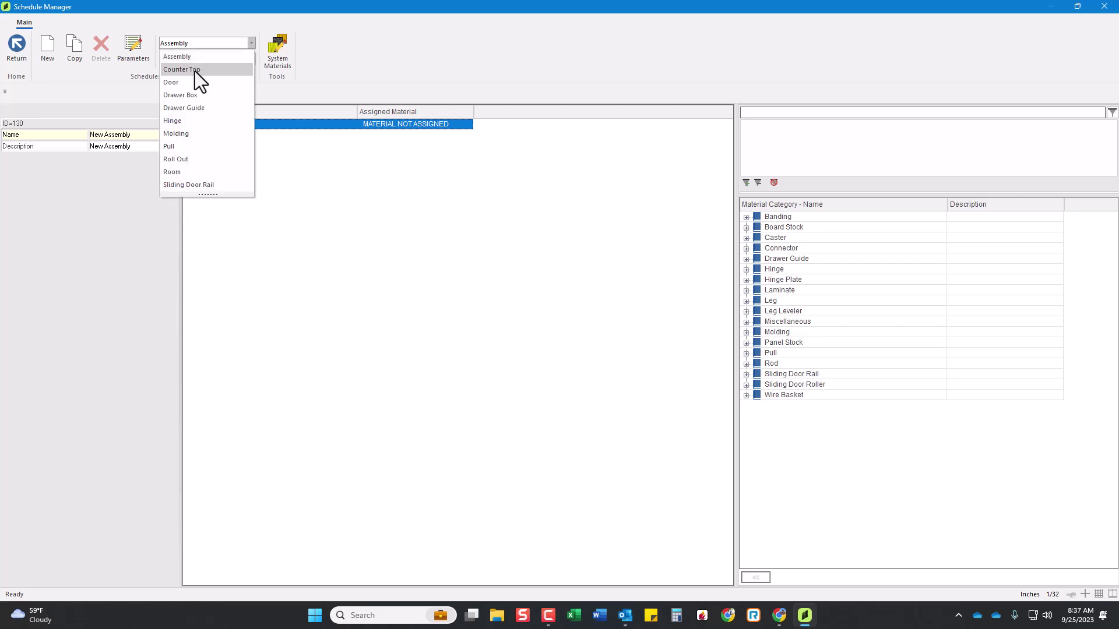
left_click(195, 71)
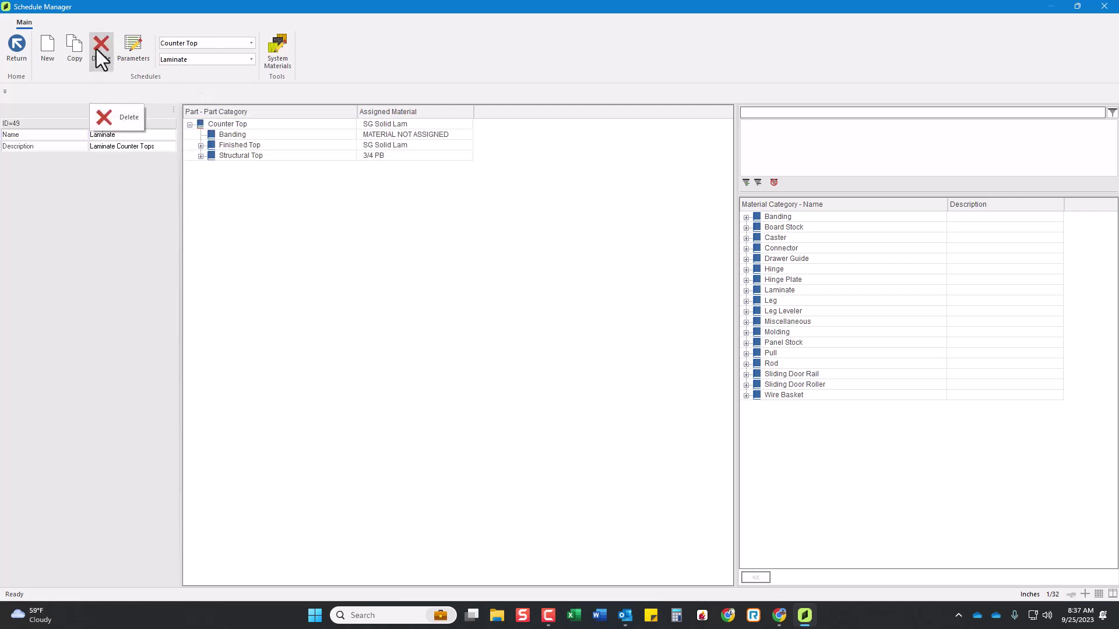
left_click(97, 50)
key("Return")
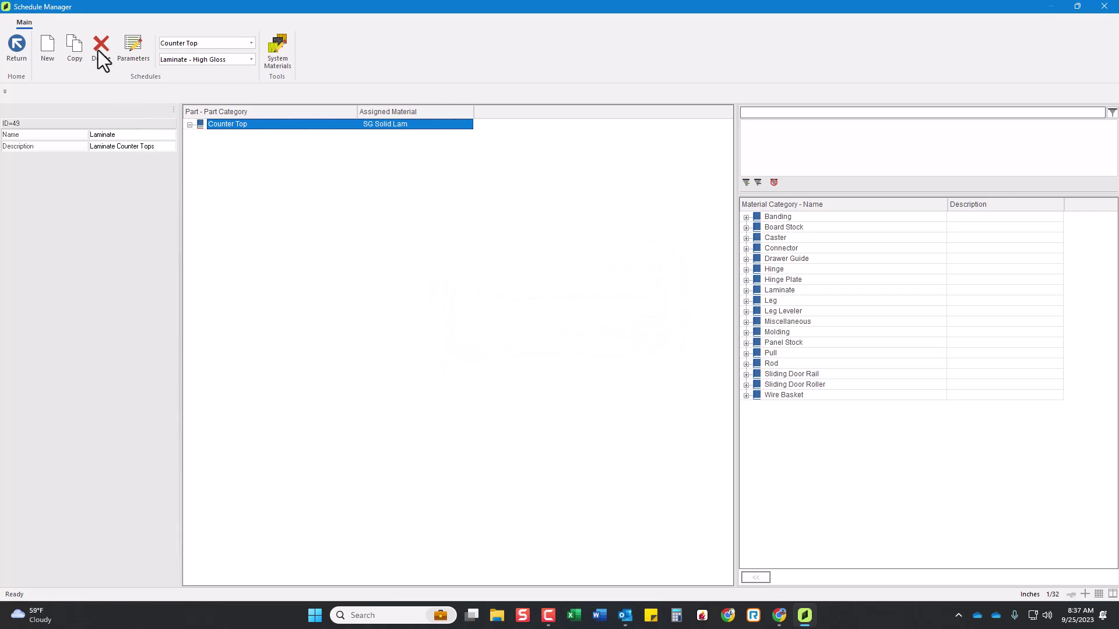
Add a New Counter Top schedule and delete Laminate - High Gloss
left_click(177, 60)
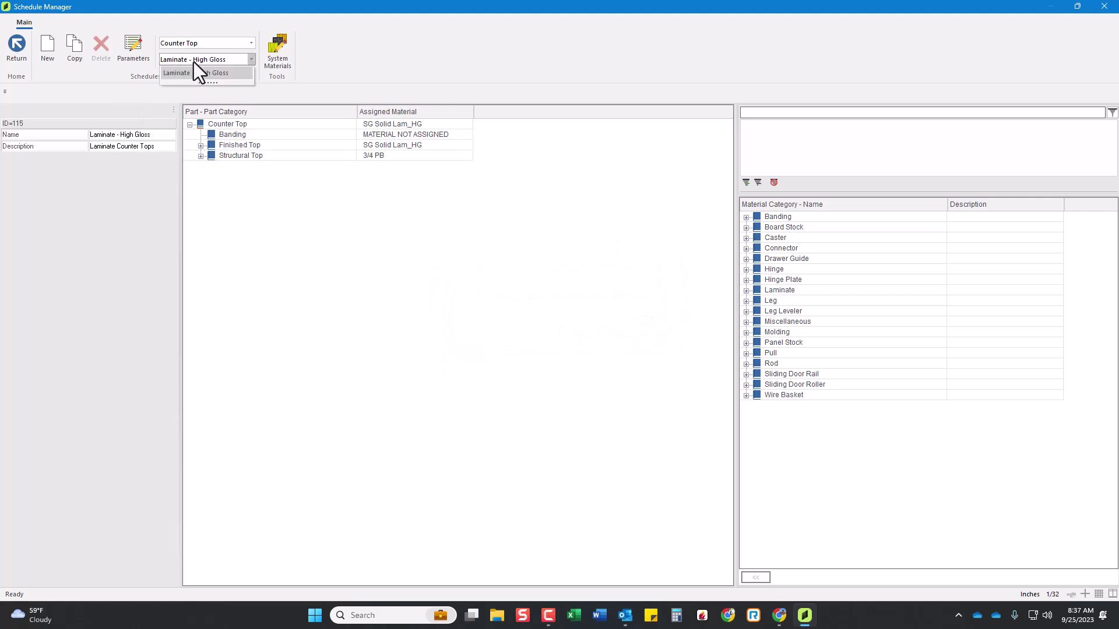
left_click(47, 48)
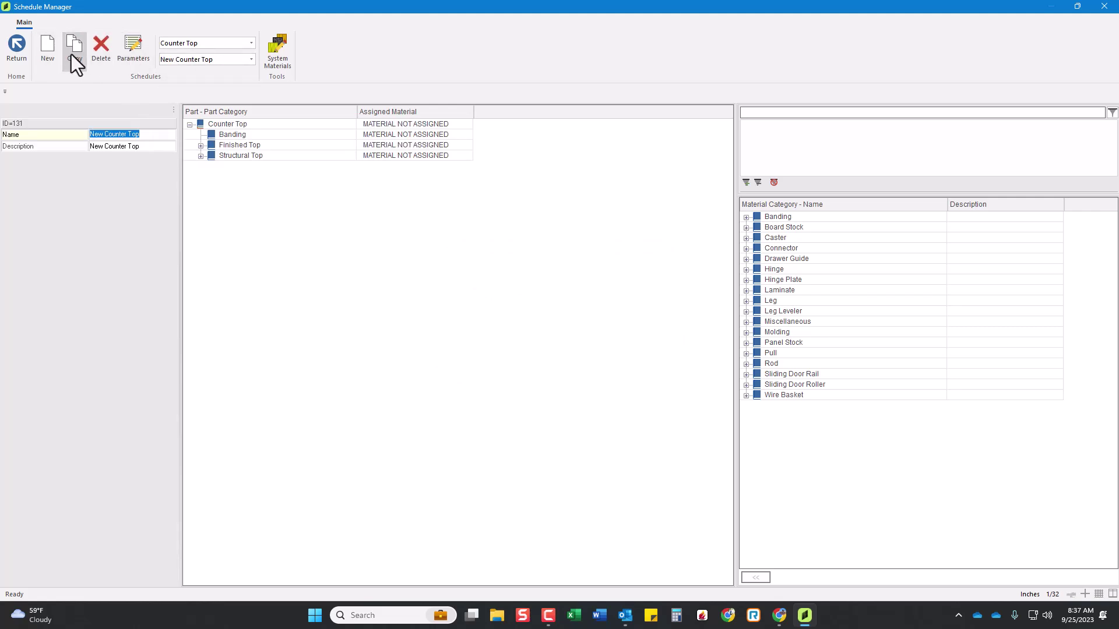
left_click(193, 60)
left_click(186, 73)
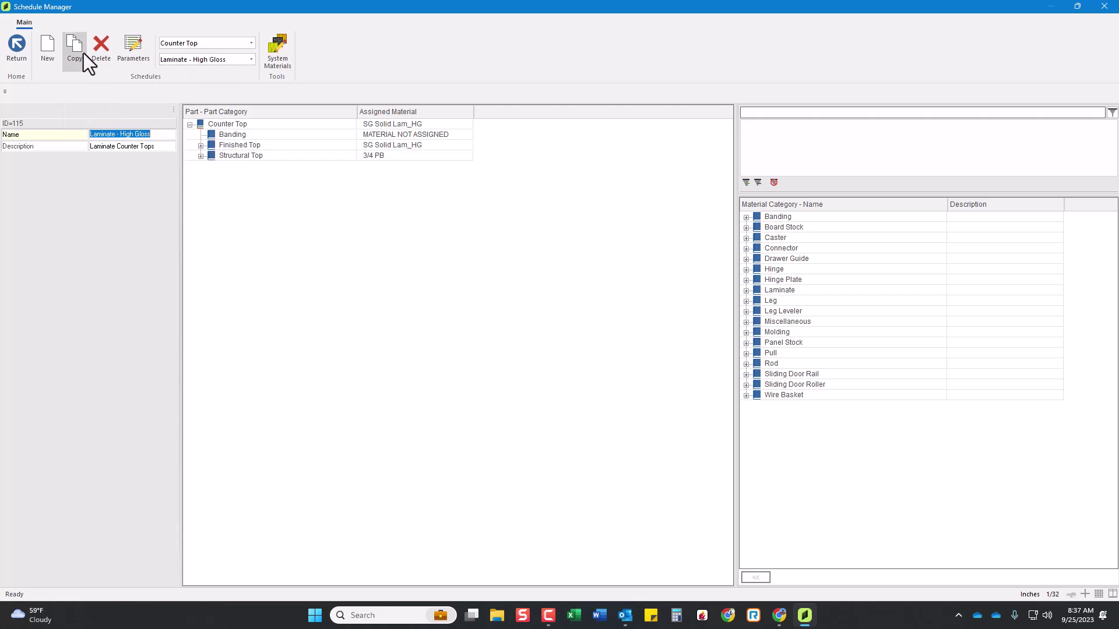
left_click(104, 58)
key("Return")
left_click(204, 61)
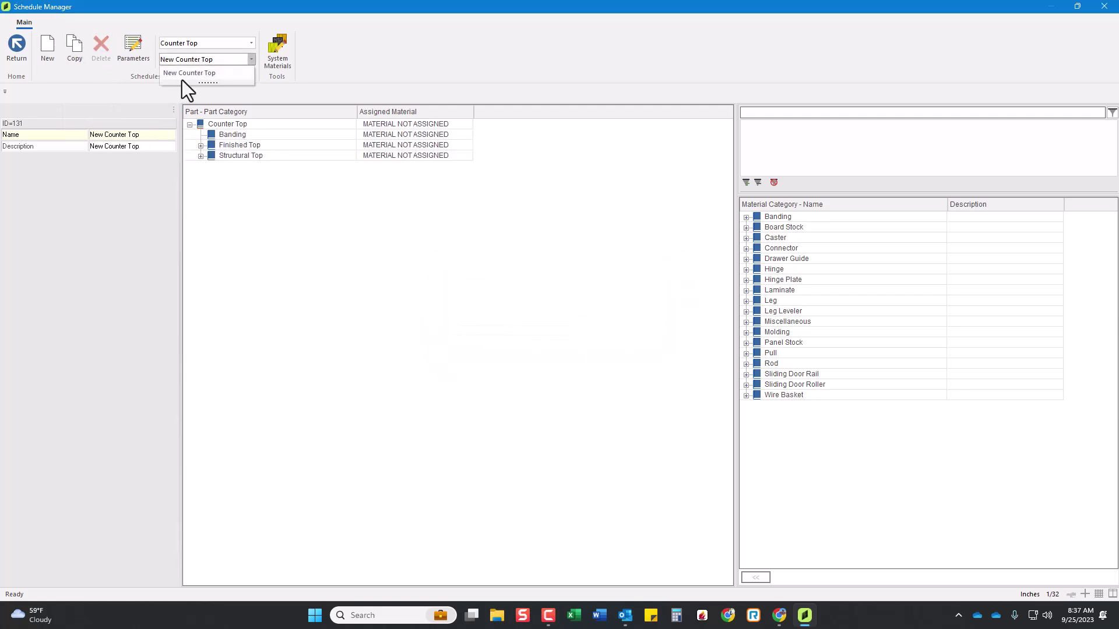
left_click(198, 41)
Switch to Door schedules and delete Alder and the next four door schedules
left_click(199, 40)
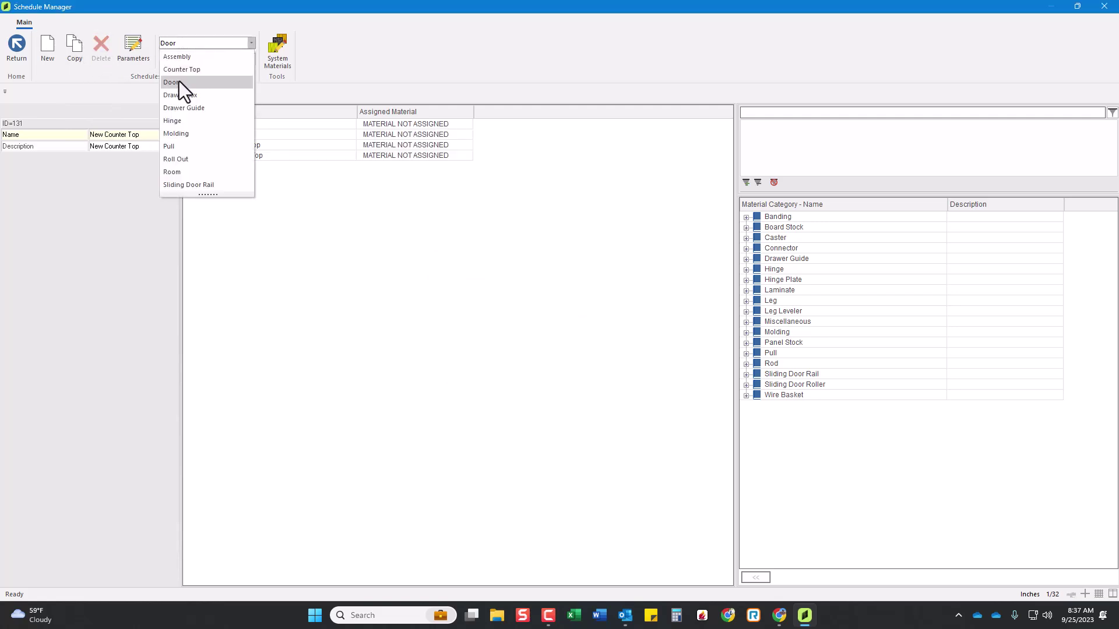
left_click(179, 82)
left_click(104, 52)
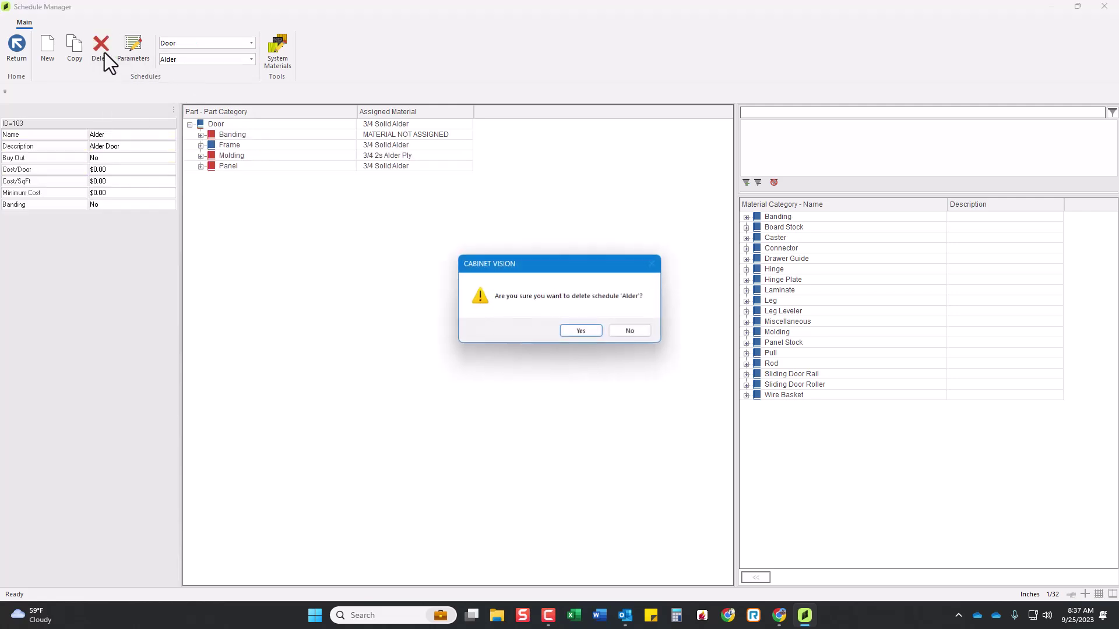
key("Return")
left_click(104, 51)
key("Return")
left_click(104, 50)
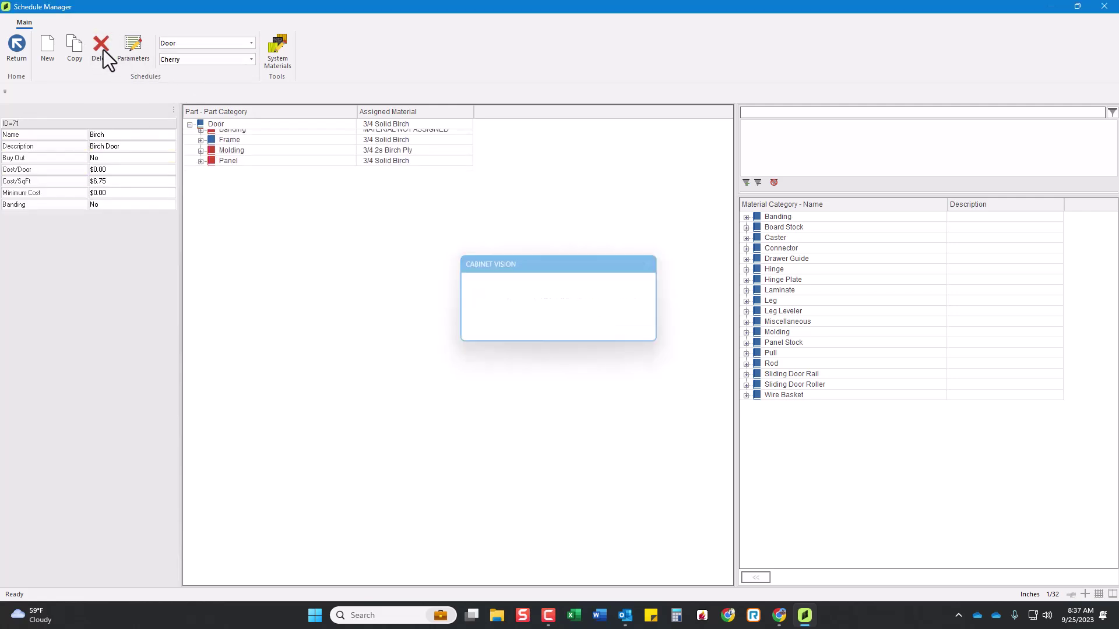
key("Return")
left_click(104, 49)
key("Return")
left_click(103, 50)
key("Return")
Delete five more Door schedules, confirming each deletion
left_click(103, 49)
key("Return")
left_click(103, 49)
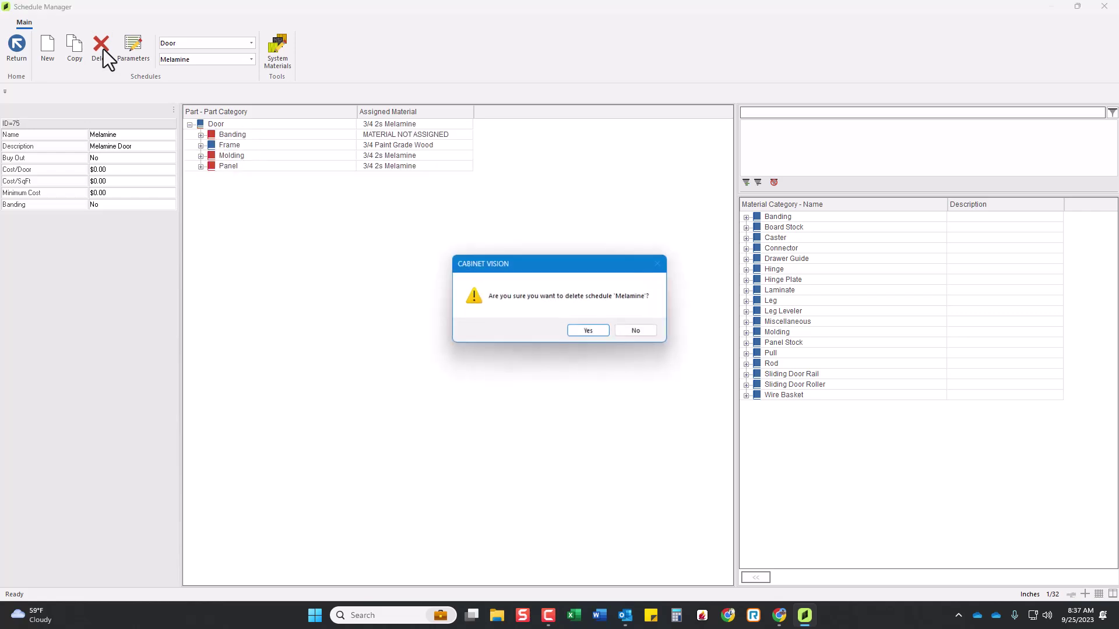
key("Return")
left_click(103, 50)
key("Return")
left_click(103, 49)
key("Return")
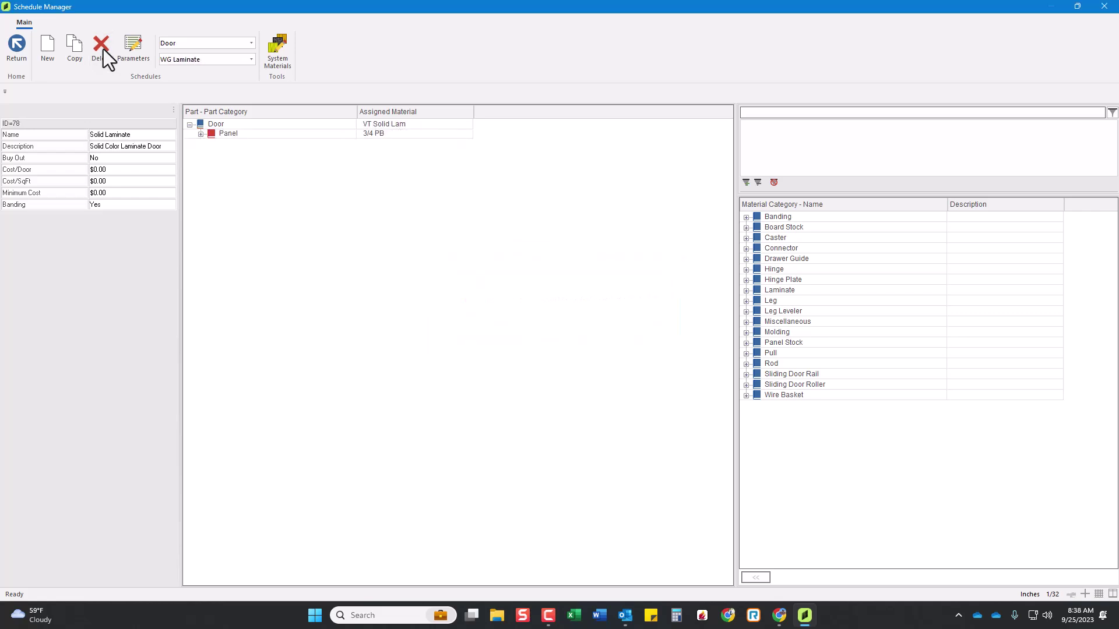
left_click(104, 50)
key("Return")
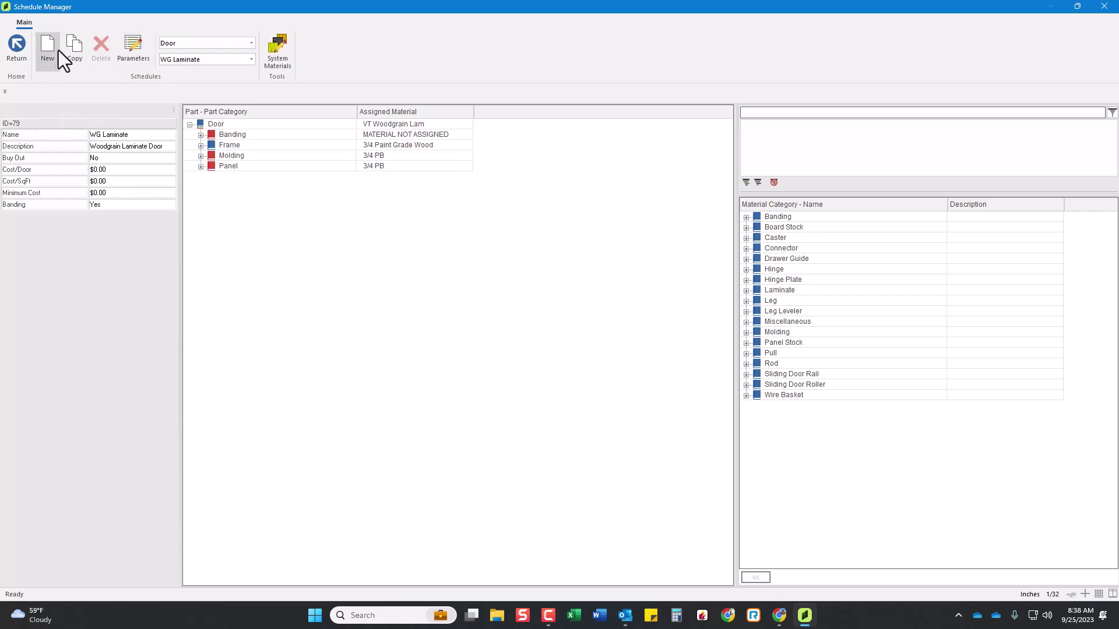
Add a New Door schedule, delete WG Laminate, and confirm only New Door remains
left_click(185, 60)
left_click(178, 85)
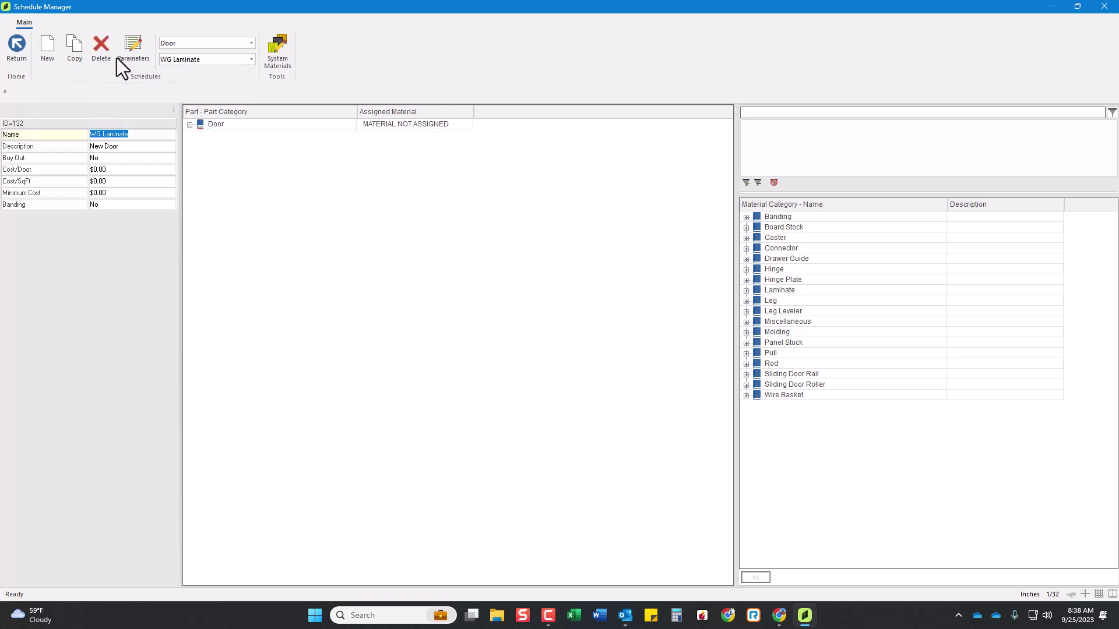
left_click(100, 48)
key("Return")
left_click(202, 61)
left_click(203, 77)
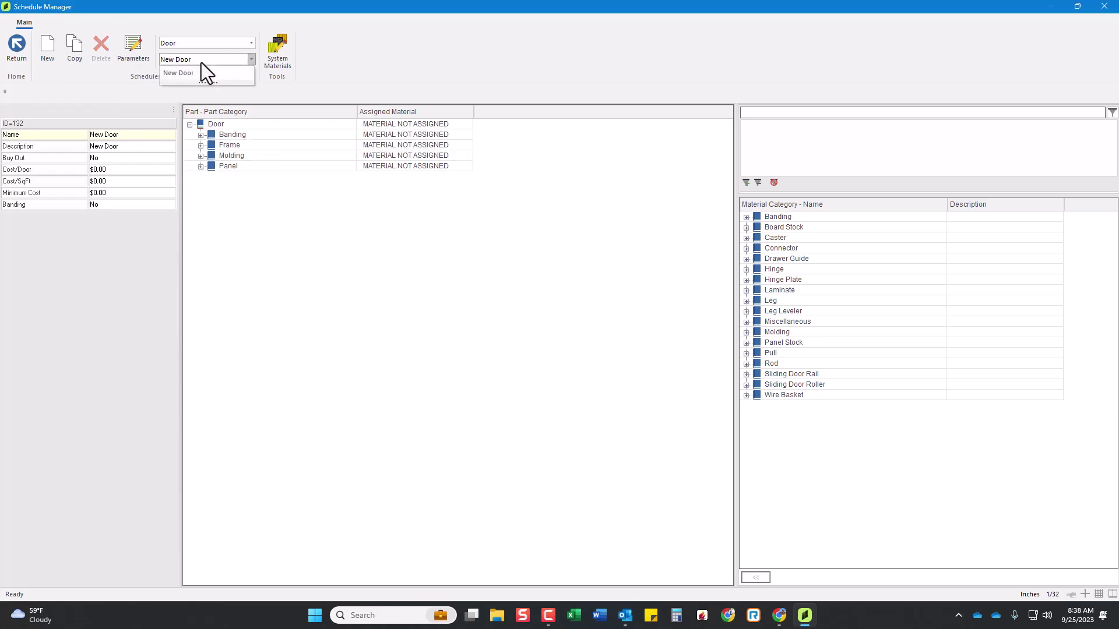
left_click(202, 62)
left_click(200, 41)
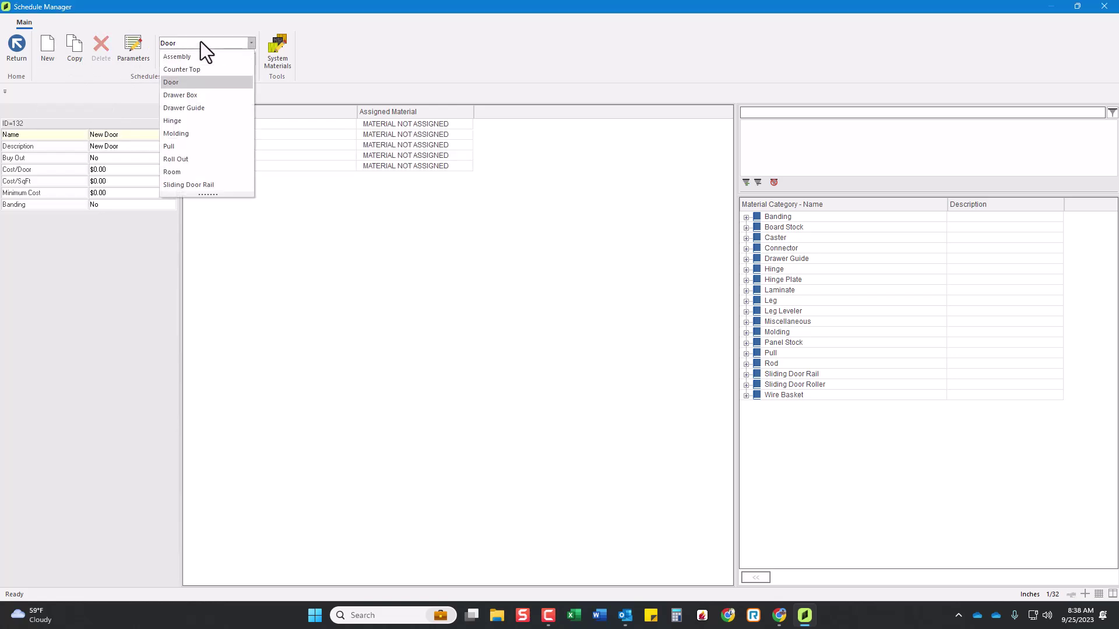
Switch to Drawer Box and delete five schedules, from 1/2 2s Melamine to 19mm Tandem
left_click(186, 94)
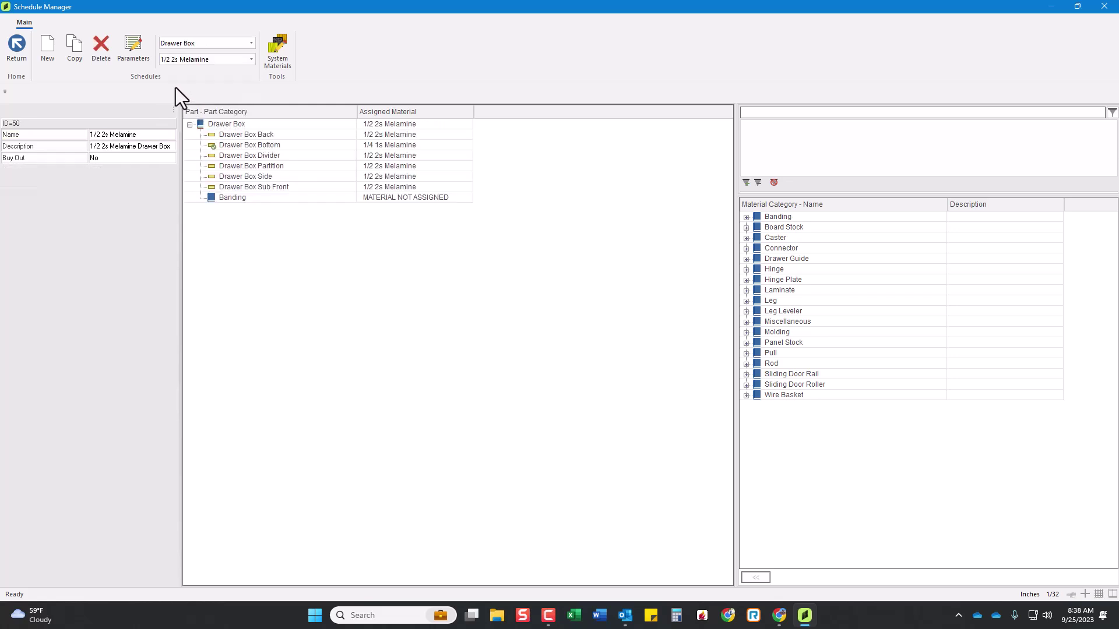
left_click(100, 47)
key("Return")
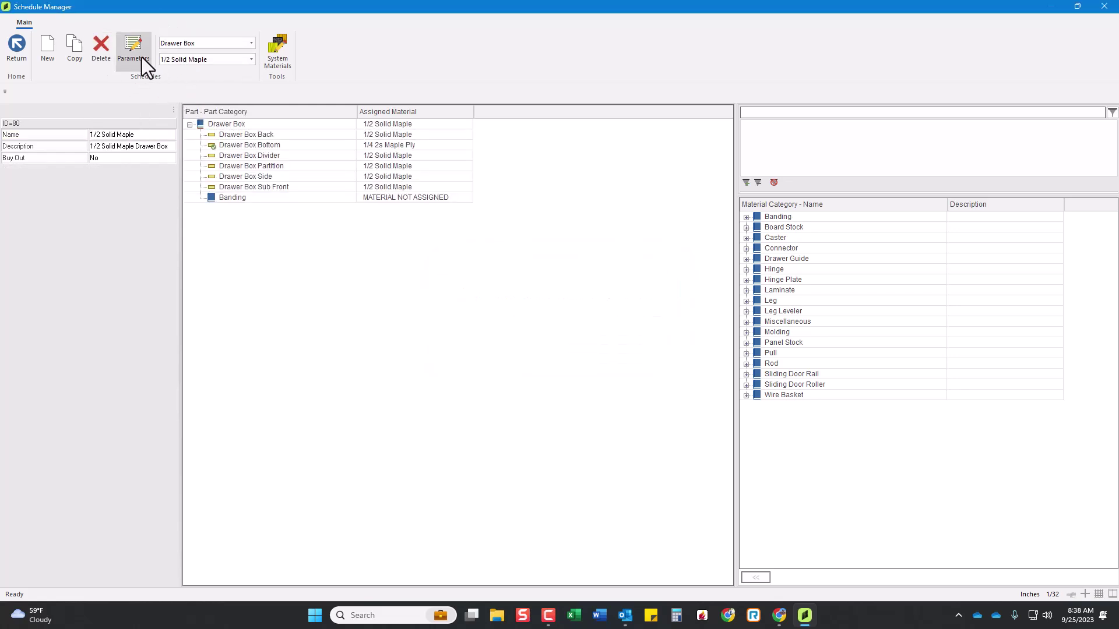
left_click(102, 48)
key("Return")
left_click(101, 48)
key("Return")
left_click(100, 47)
key("Return")
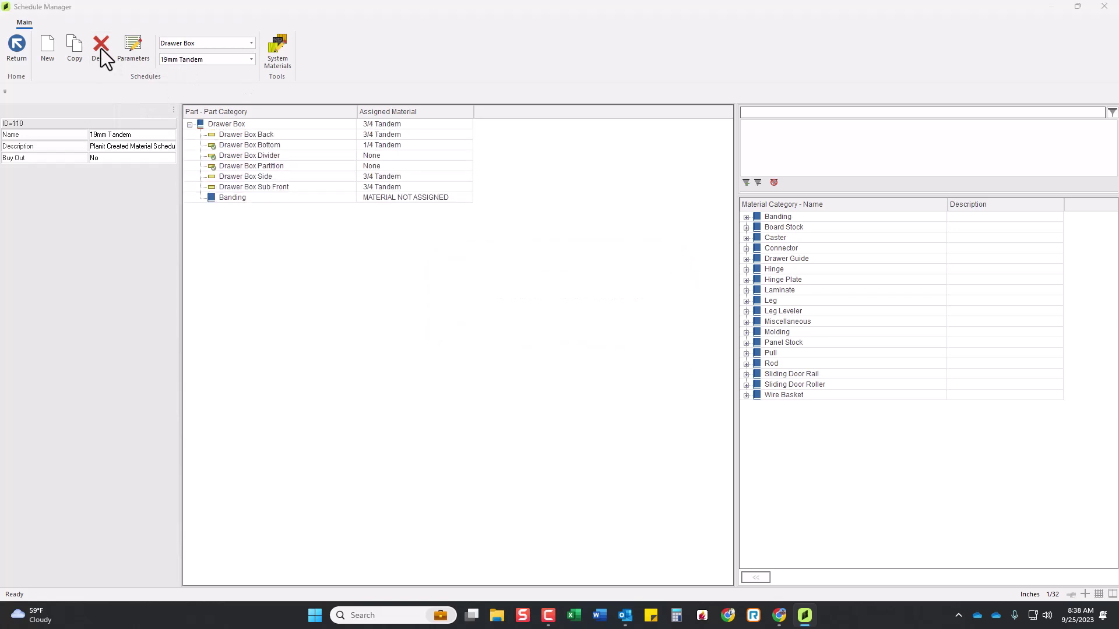
left_click(100, 49)
key("Return")
Add a New Drawer Box schedule and delete the Baltic Birch schedule
left_click(50, 49)
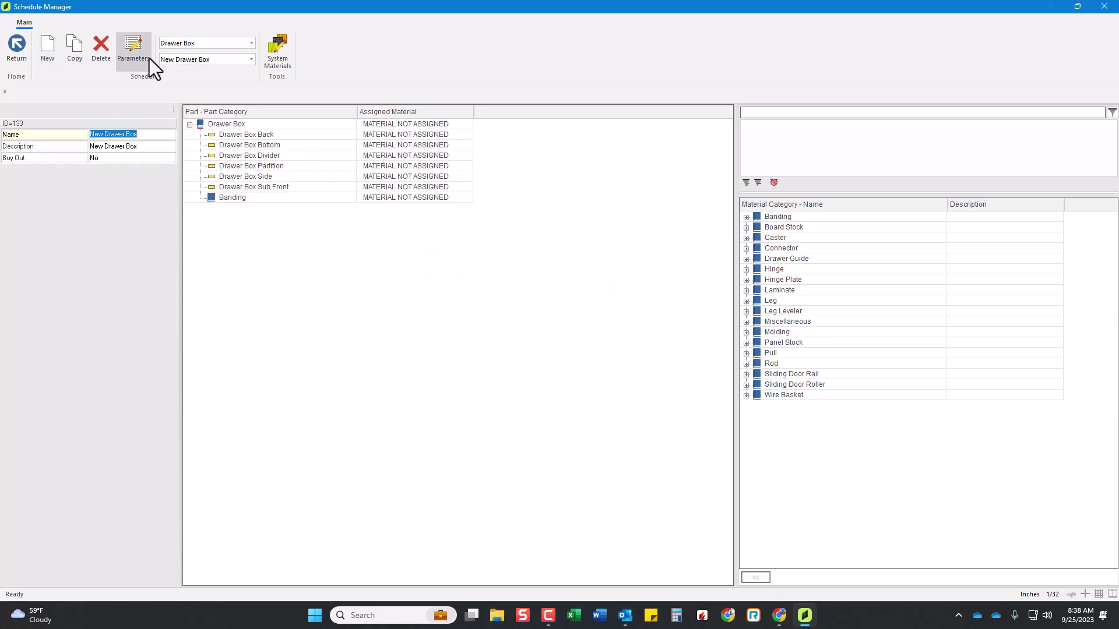
left_click(175, 59)
left_click(170, 75)
left_click(105, 50)
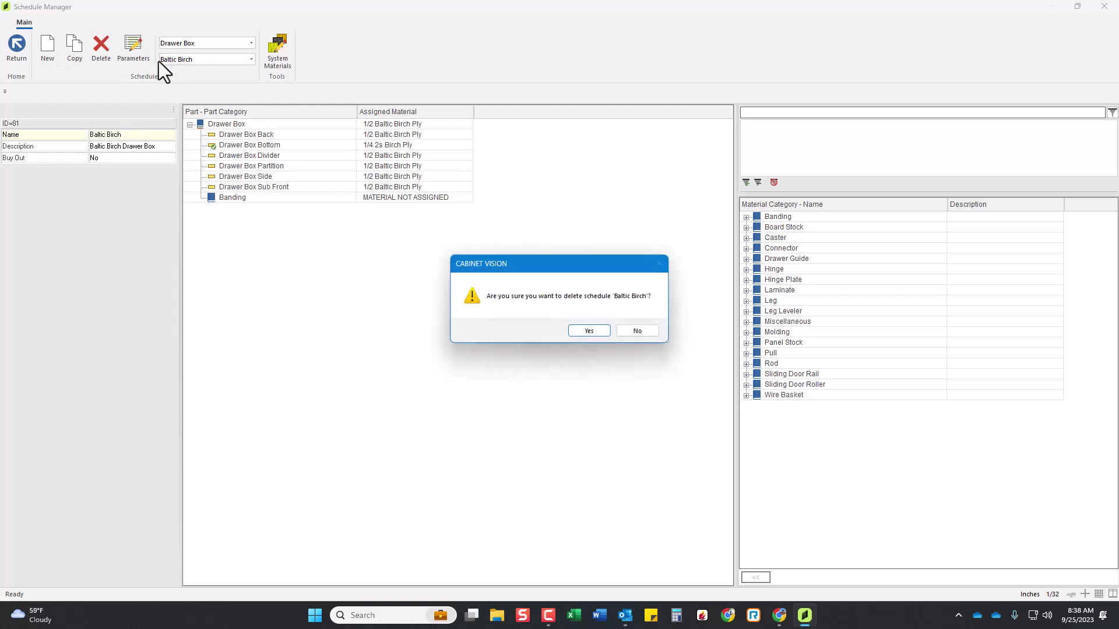
key("Return")
left_click(190, 45)
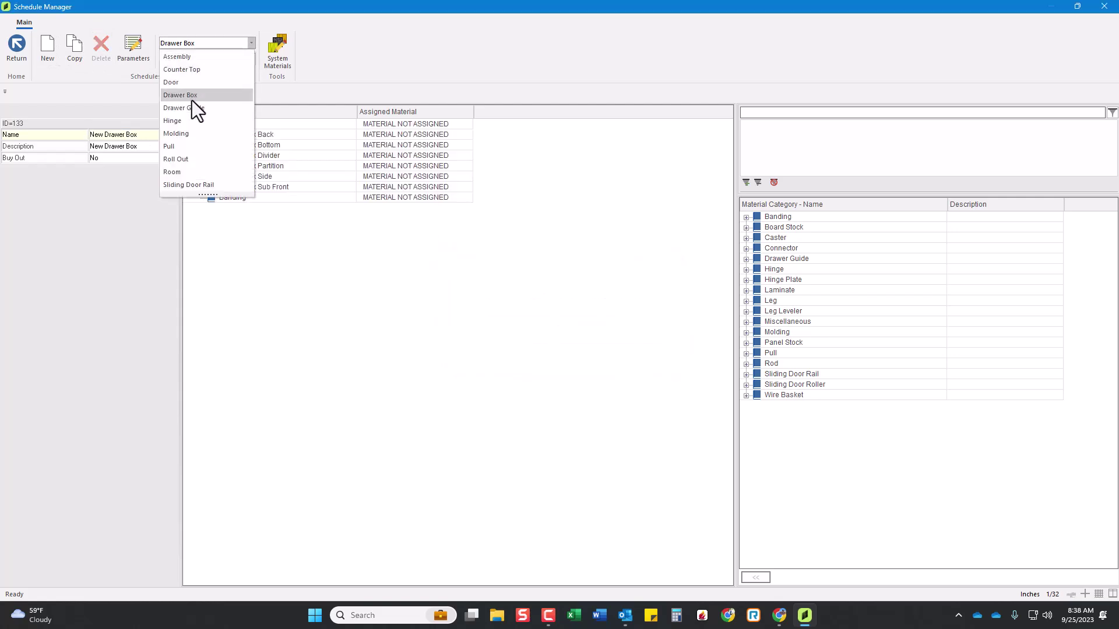
Review the Drawer Guide schedules, keeping Accuride 3832, then review the Hinge schedule list
left_click(195, 107)
left_click(208, 59)
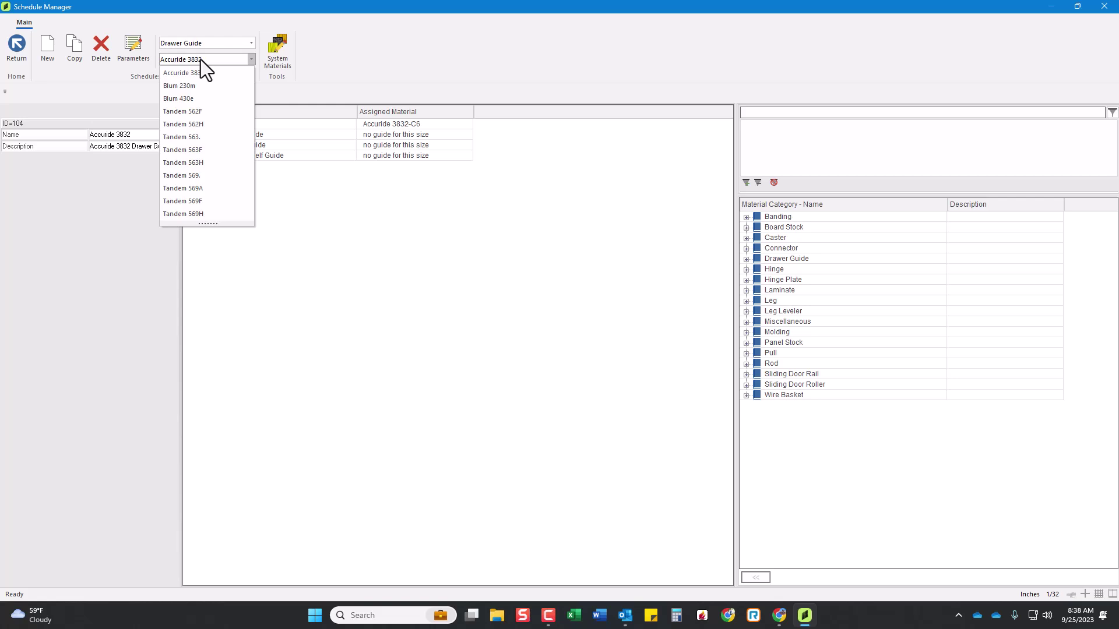
double_click(204, 61)
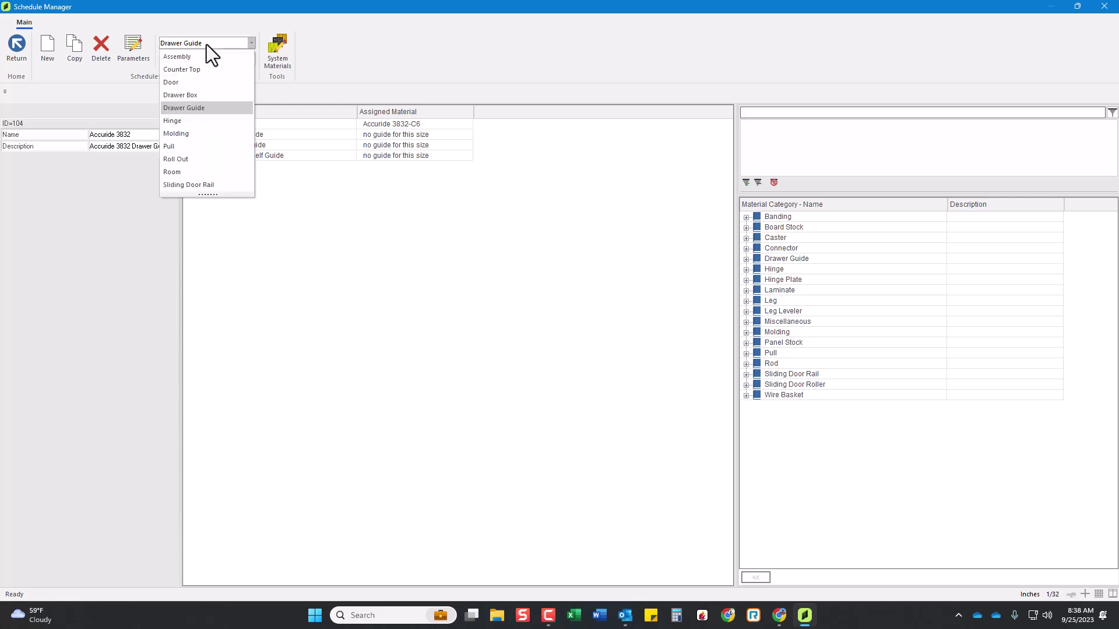
left_click(185, 121)
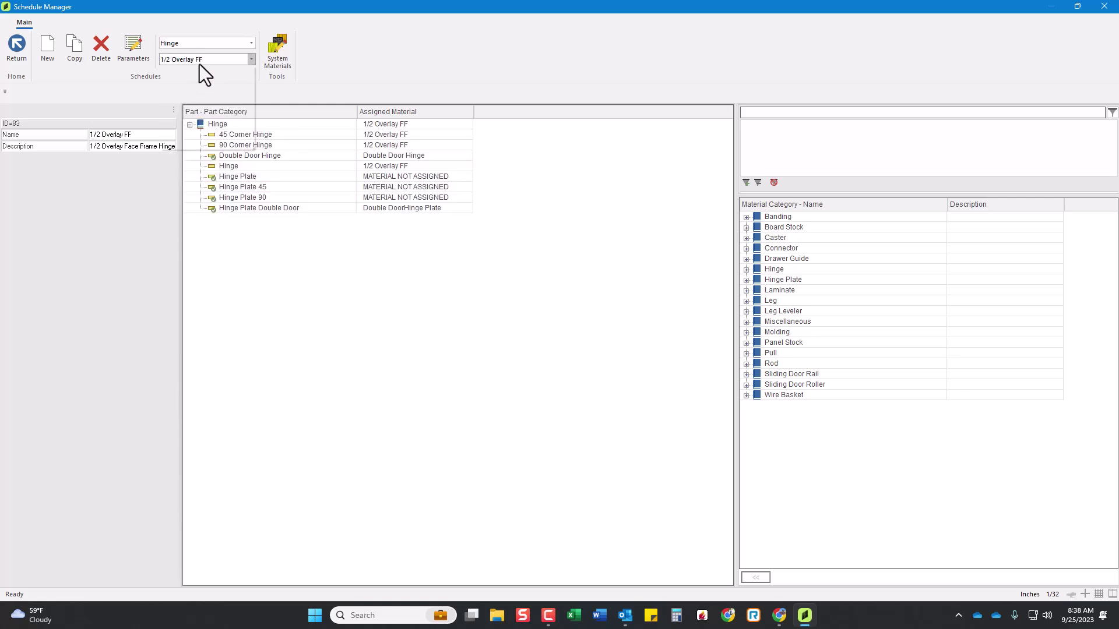
left_click(199, 63)
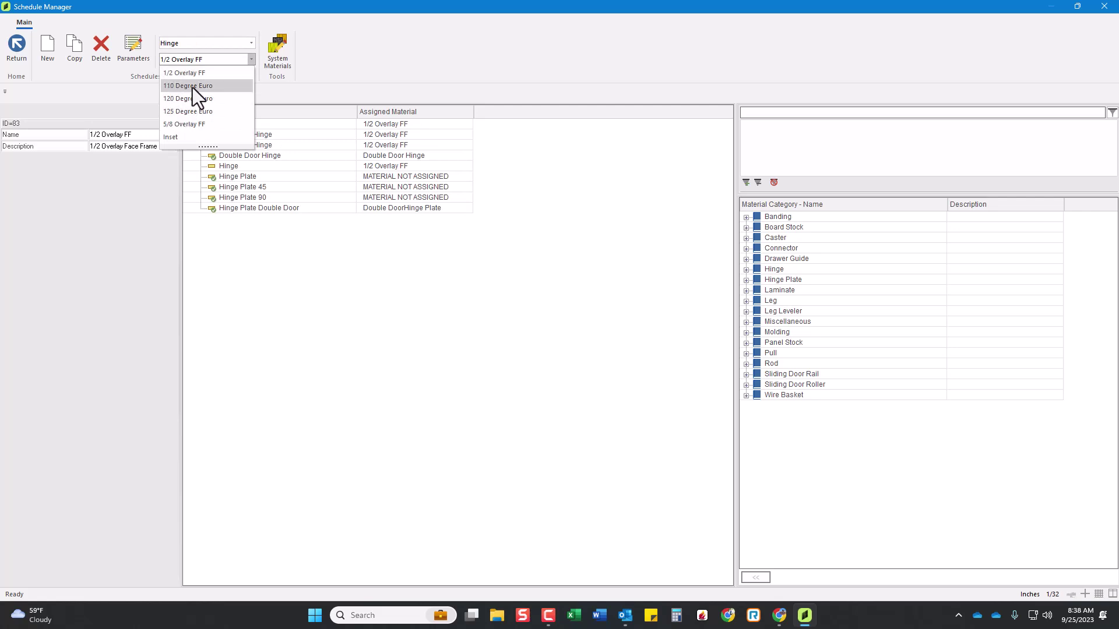
left_click(192, 46)
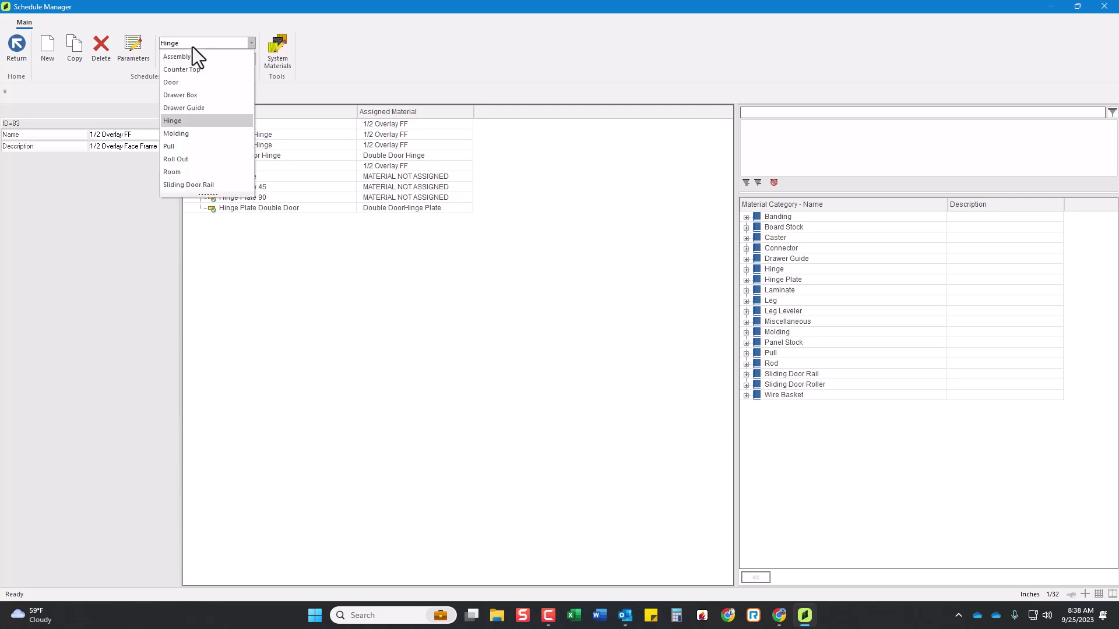
Delete the Alder, Cherry and Paint Grade Molding schedules
left_click(189, 134)
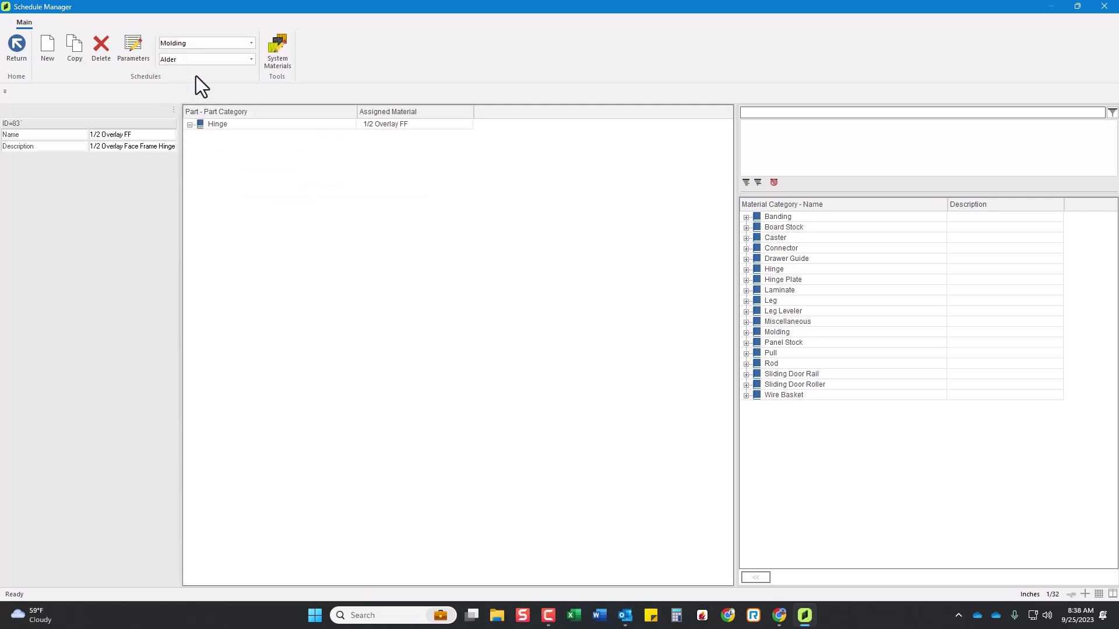
left_click(109, 53)
key("Return")
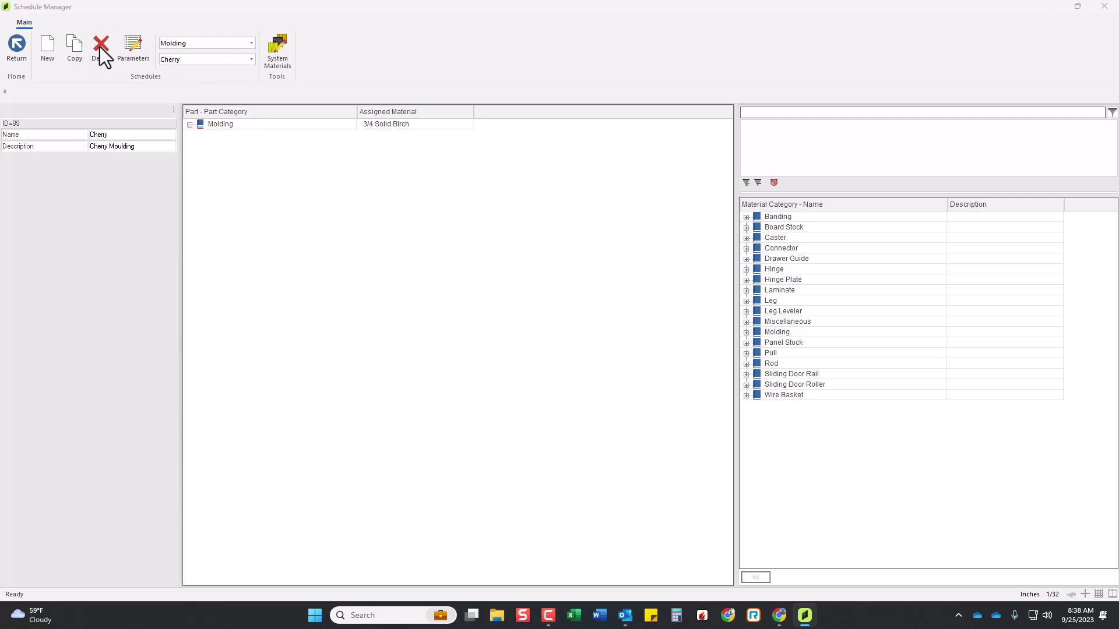
left_click(100, 46)
key("Return")
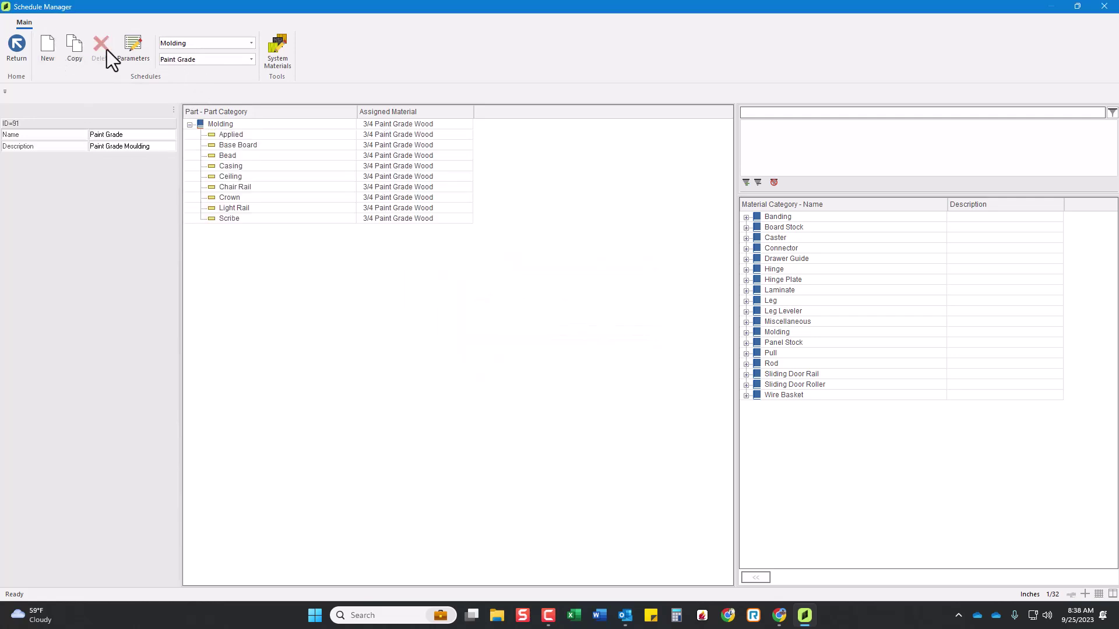
left_click(175, 60)
left_click(182, 85)
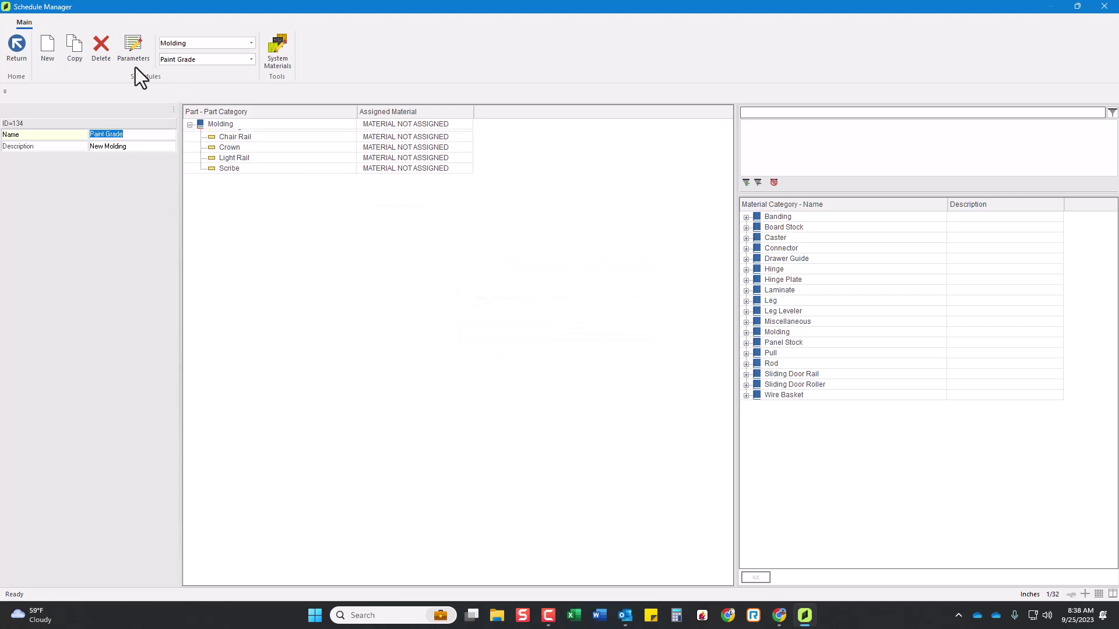
left_click(106, 55)
key("Return")
Clear the Roll Out schedules, adding a New Roll Out and deleting Baltic Birch
left_click(193, 44)
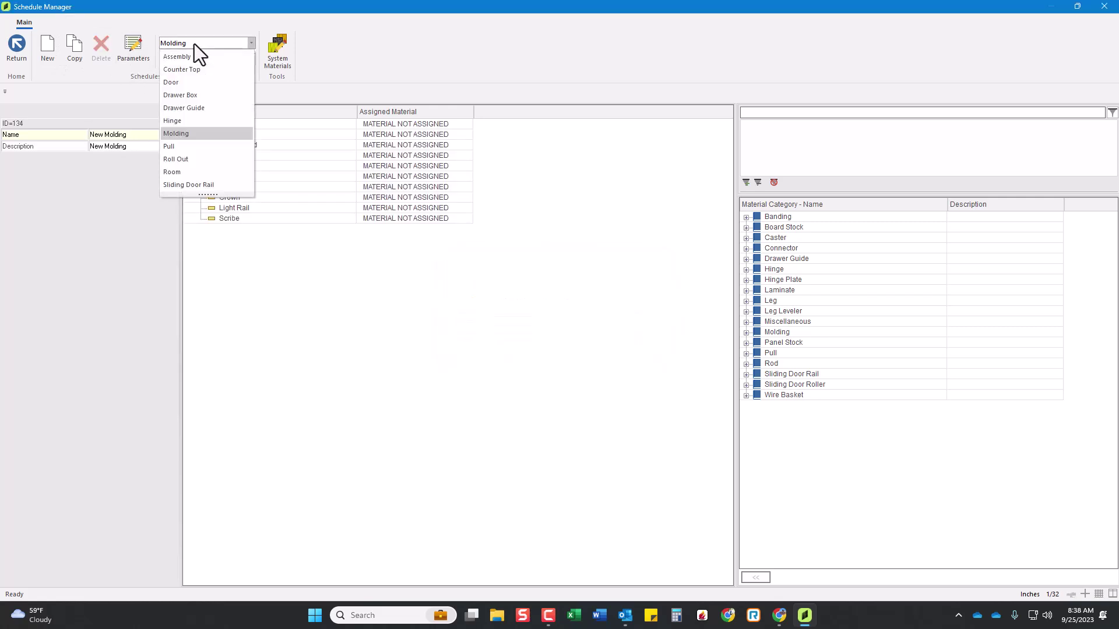
left_click(185, 161)
left_click(99, 58)
key("Return")
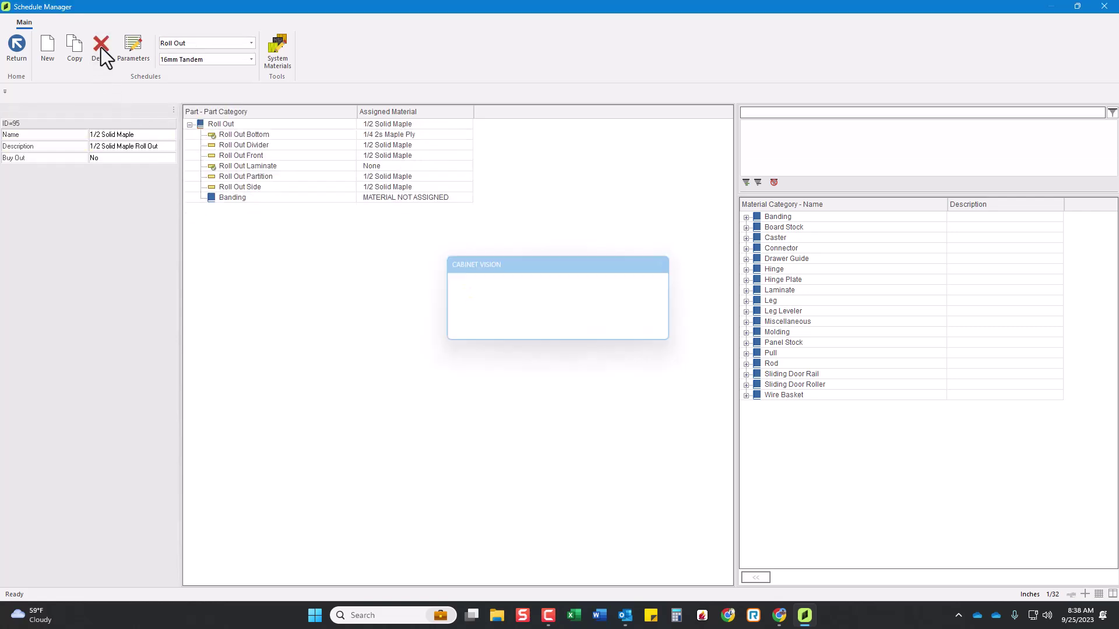
left_click(49, 48)
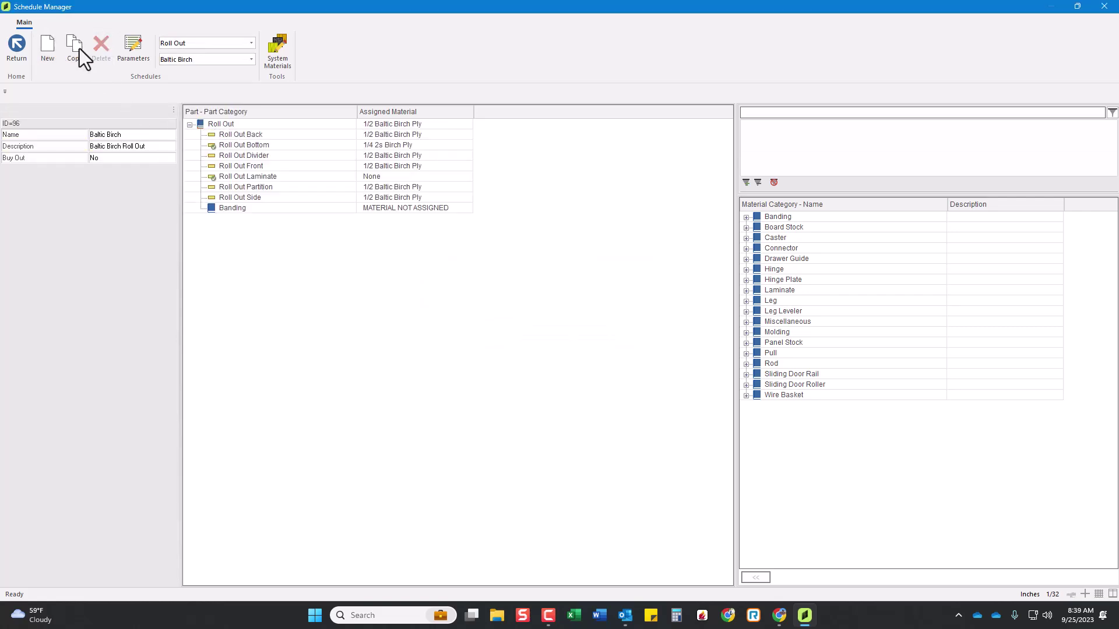
left_click(172, 58)
left_click(183, 77)
left_click(99, 49)
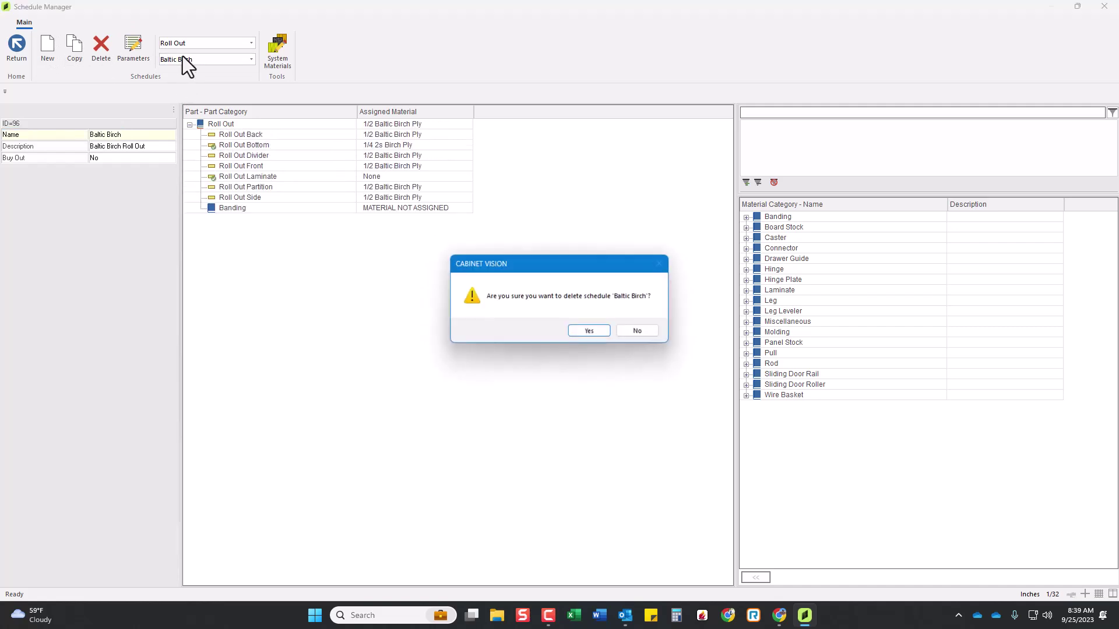
key("Return")
Return to the Assembly schedules to show the blank New Assembly
left_click(193, 44)
left_click(190, 57)
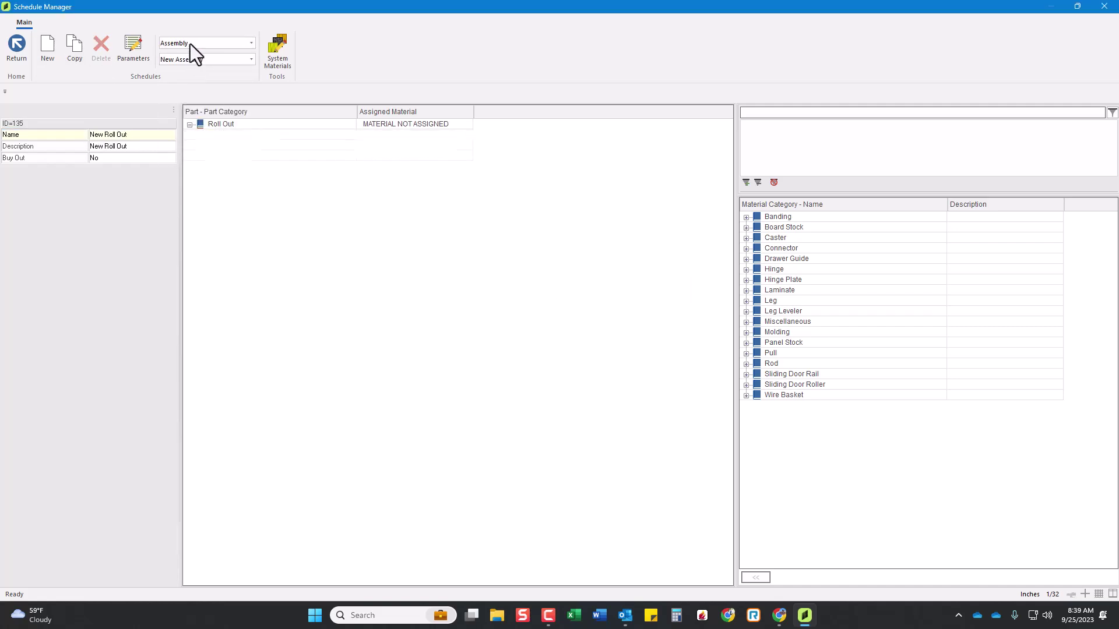
left_click(187, 46)
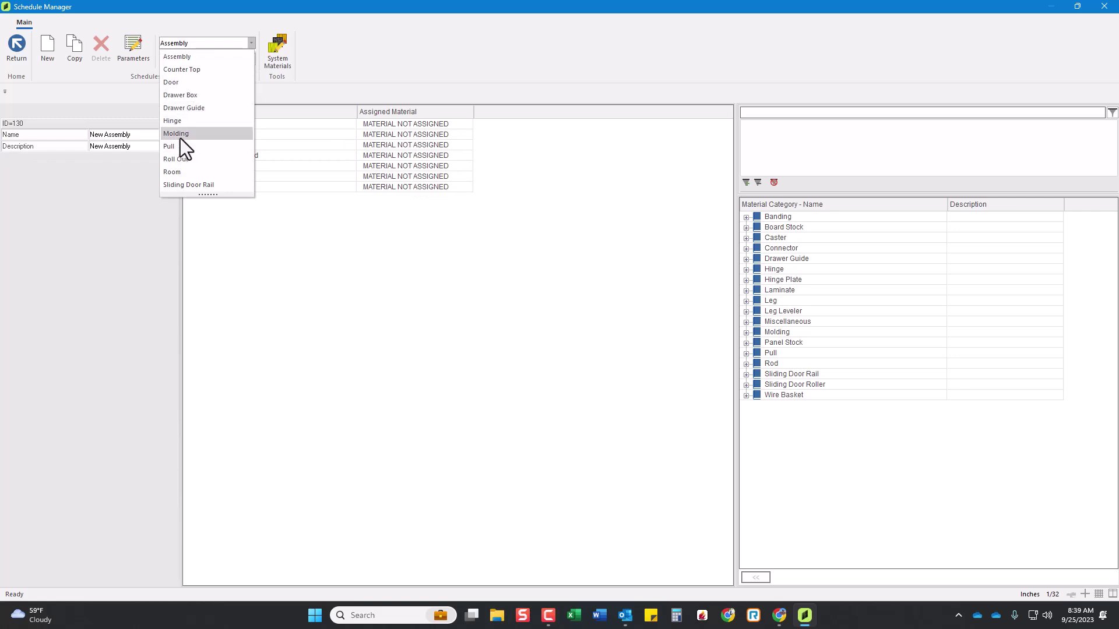
left_click(482, 253)
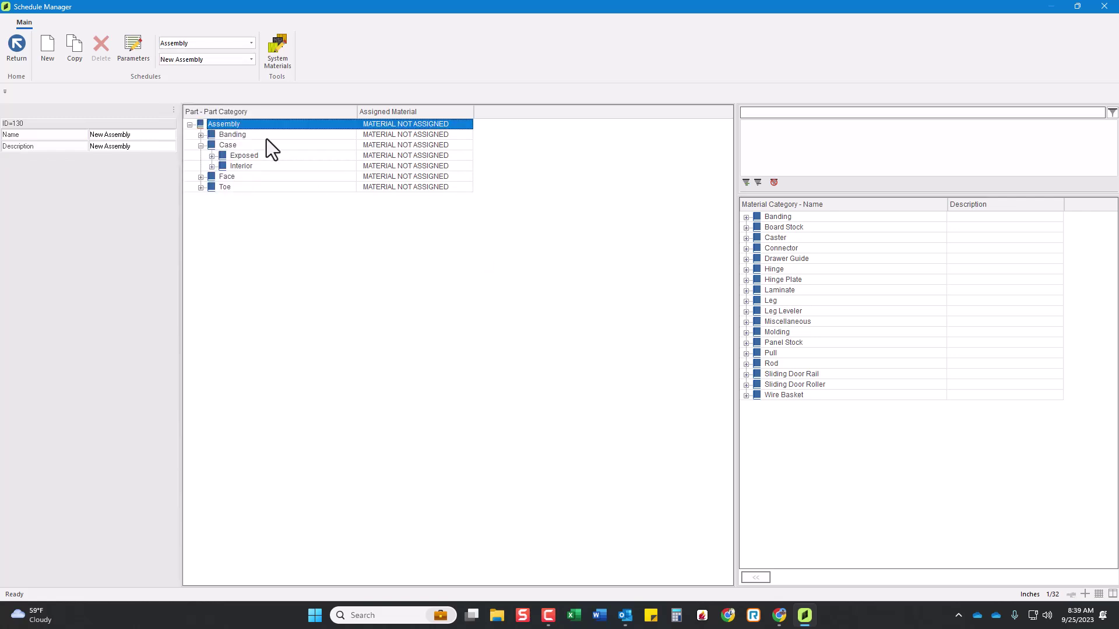
Close the schedule manager and select PVC Almond in the Banding materials list
left_click(17, 45)
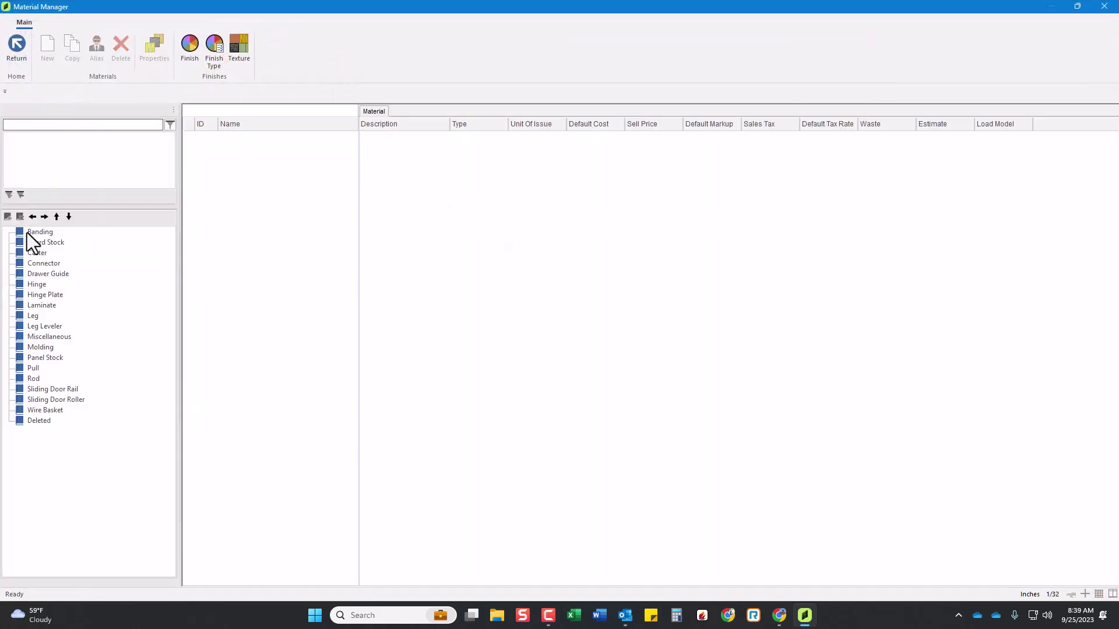
left_click(27, 233)
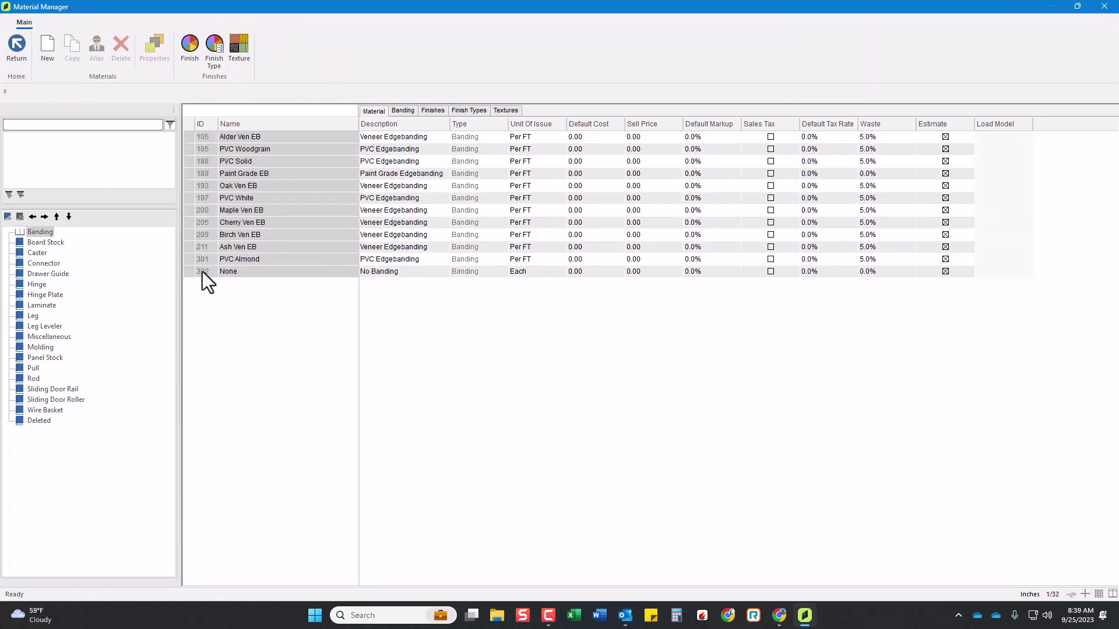
left_click(187, 262)
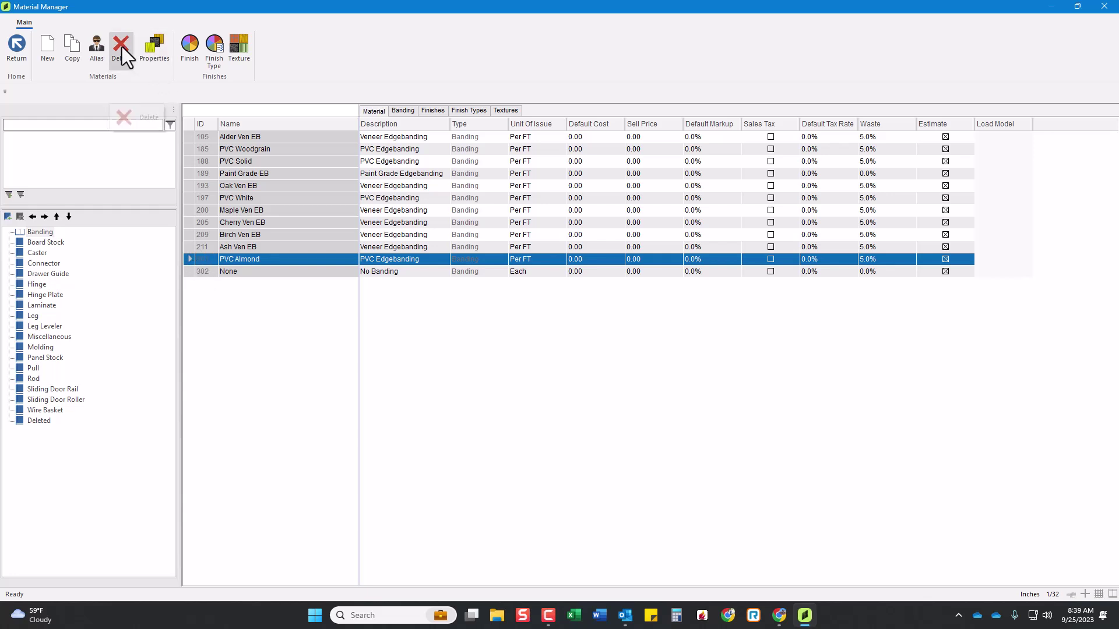
right_click(189, 261)
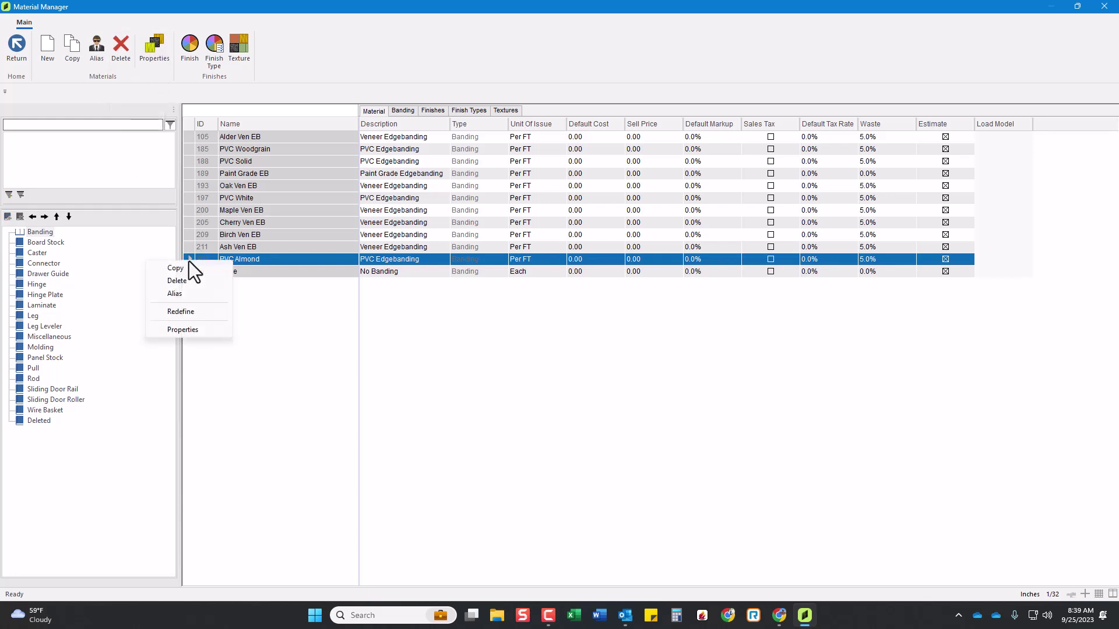
left_click(187, 284)
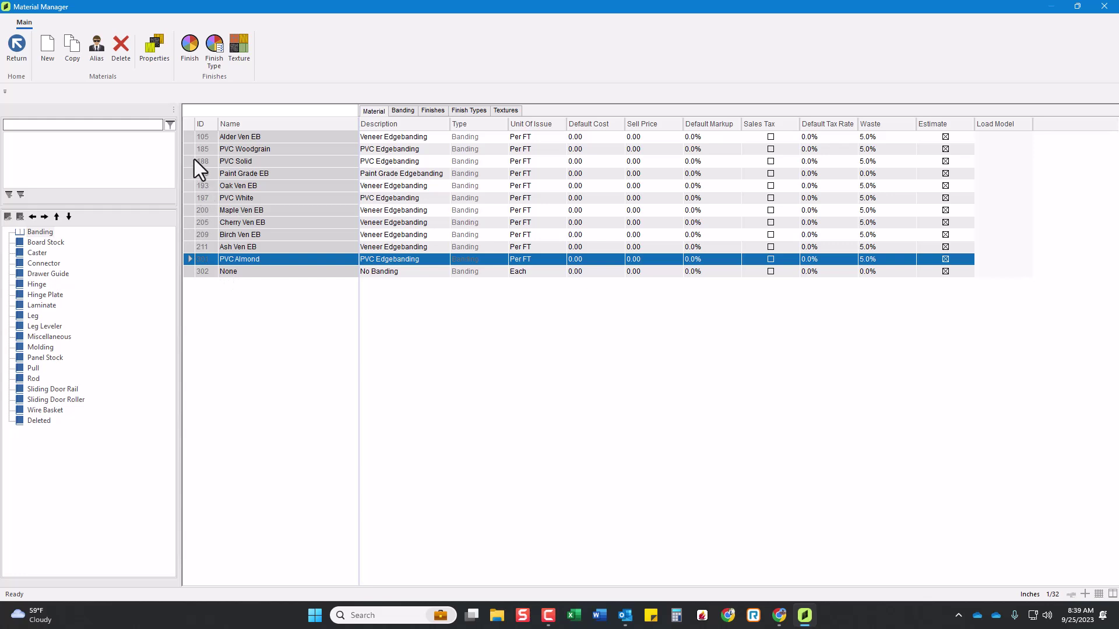
Add Ash Ven EB, Cherry Ven EB, Maple Ven EB and PVC White to the selection
left_click(191, 249, "ctrl")
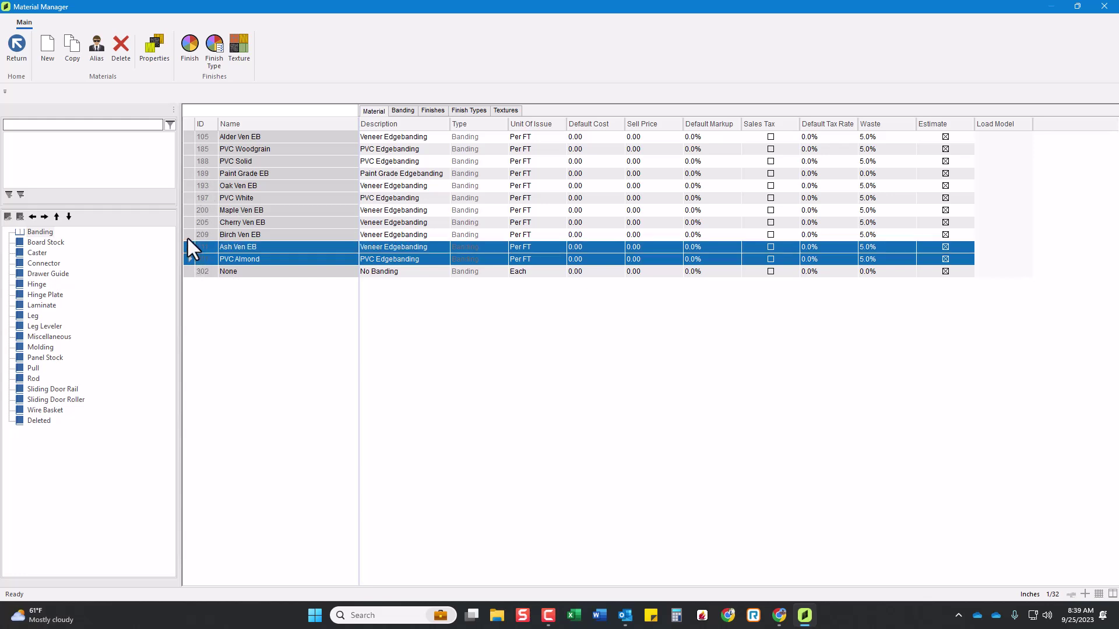
left_click(188, 223, "ctrl")
left_click(192, 210, "ctrl")
left_click(187, 199, "ctrl")
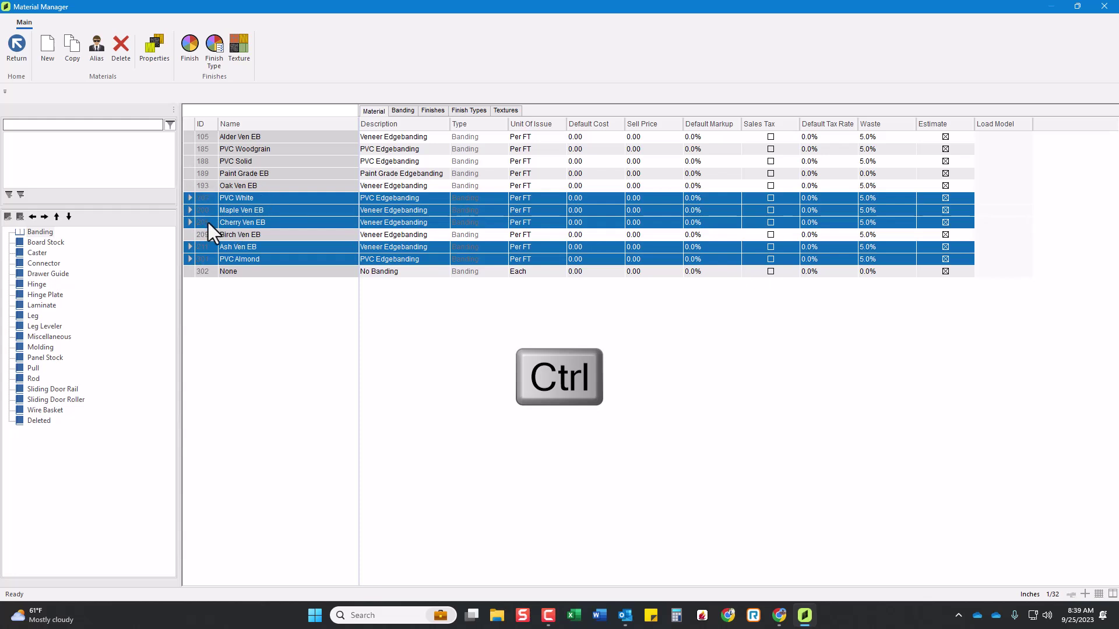
right_click(197, 205)
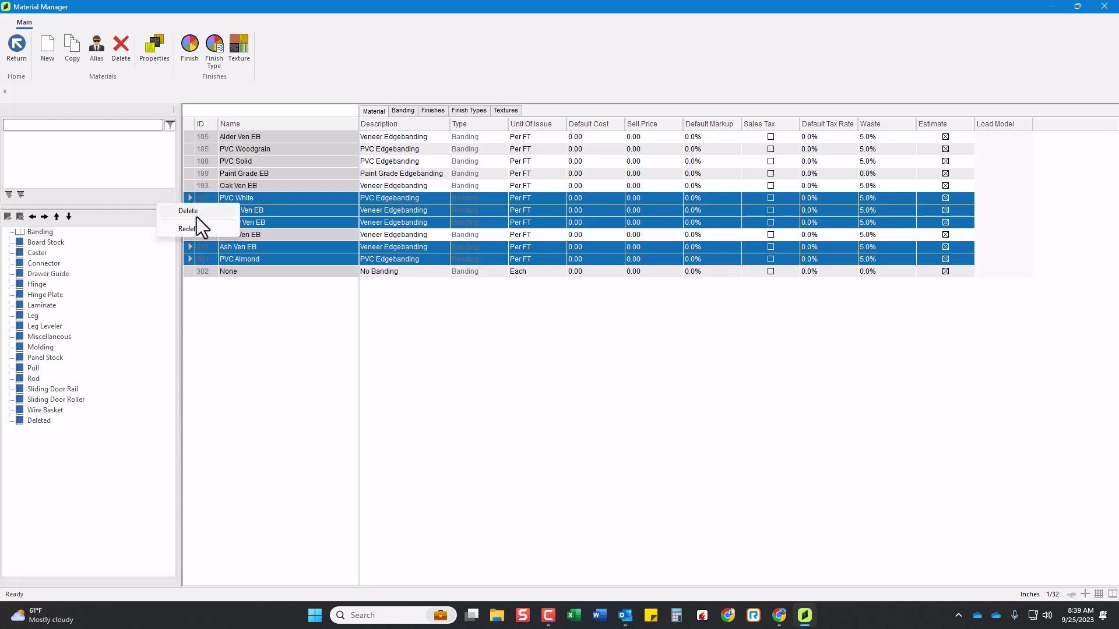
left_click(221, 297)
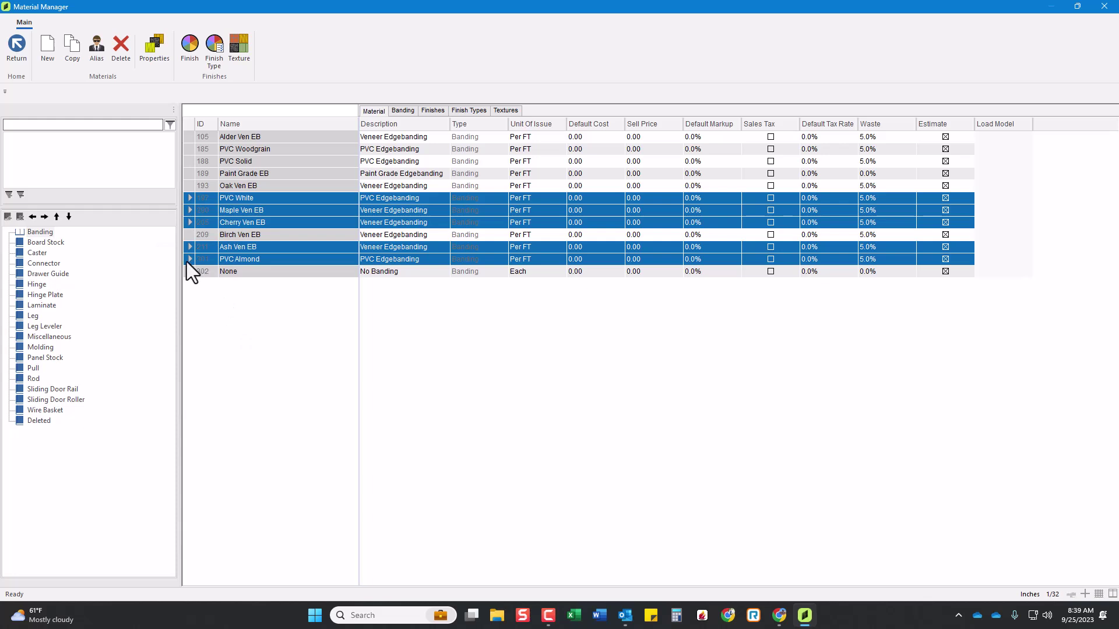
Delete the banding rows from Alder Ven EB through PVC Almond and confirm
left_click(190, 138)
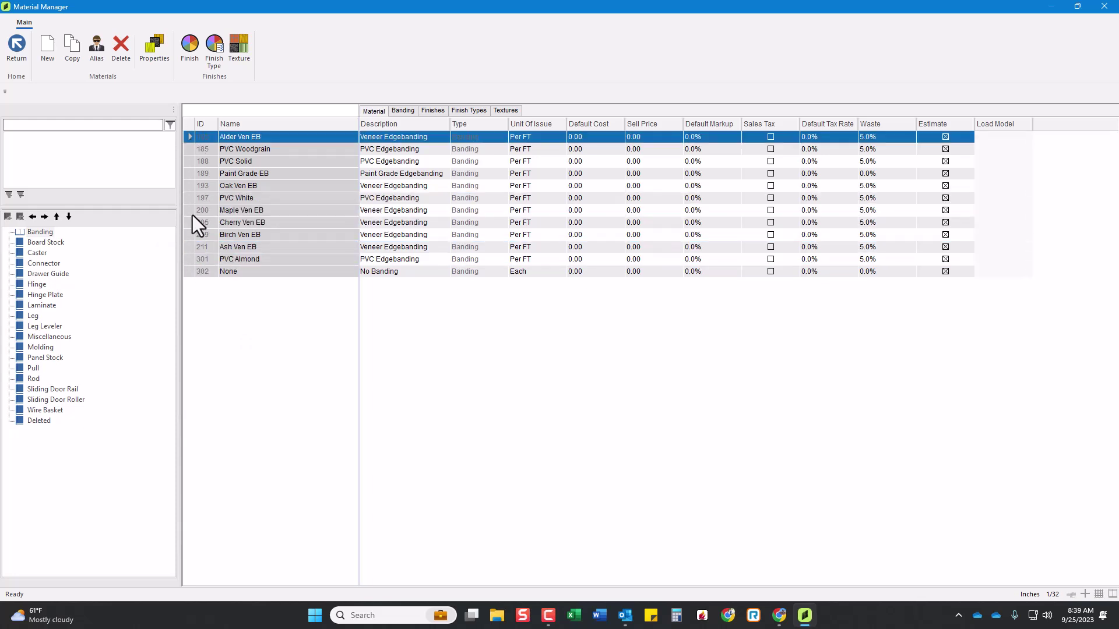
left_click(191, 260, "shift")
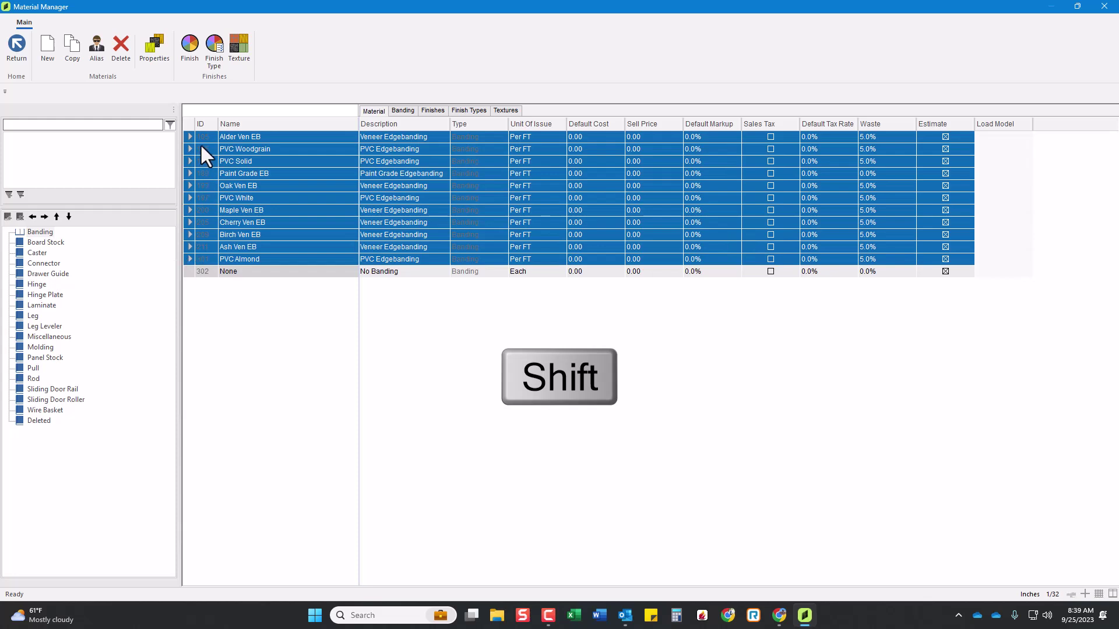
right_click(188, 260)
left_click(192, 269)
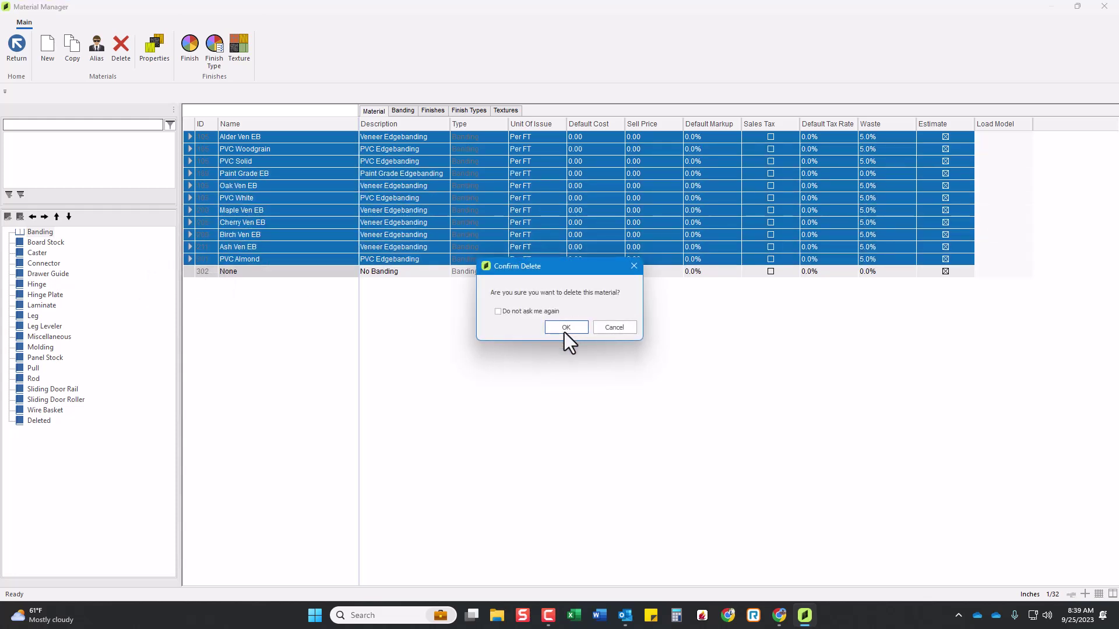
left_click(564, 333)
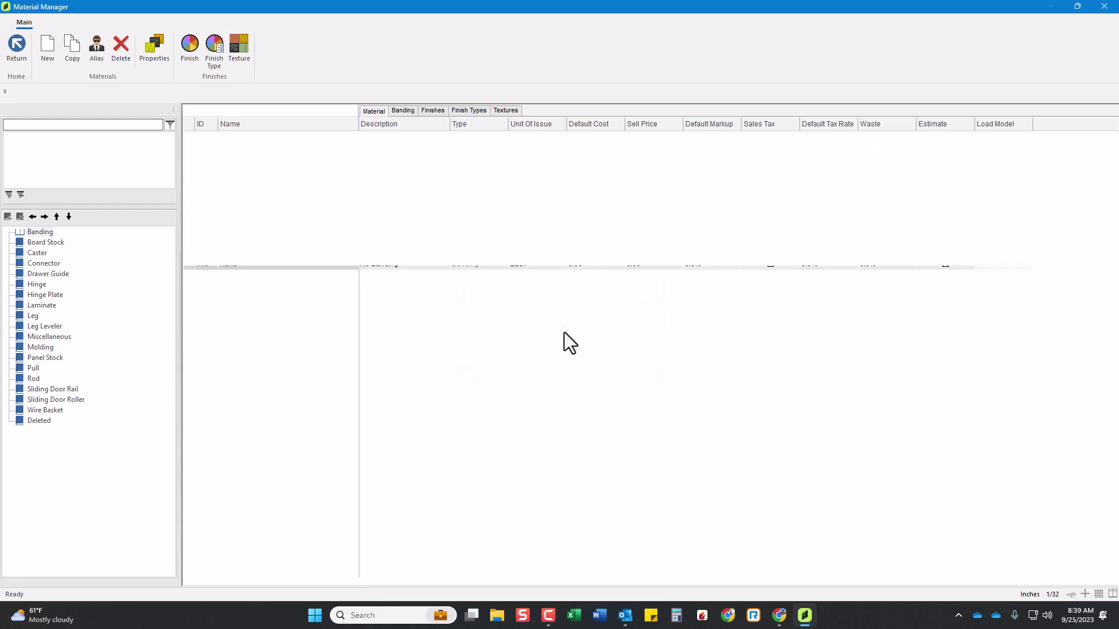
Delete the Board Stock rows from 1/2 Solid Poplar through 3/4 Solid Maple
left_click(44, 243)
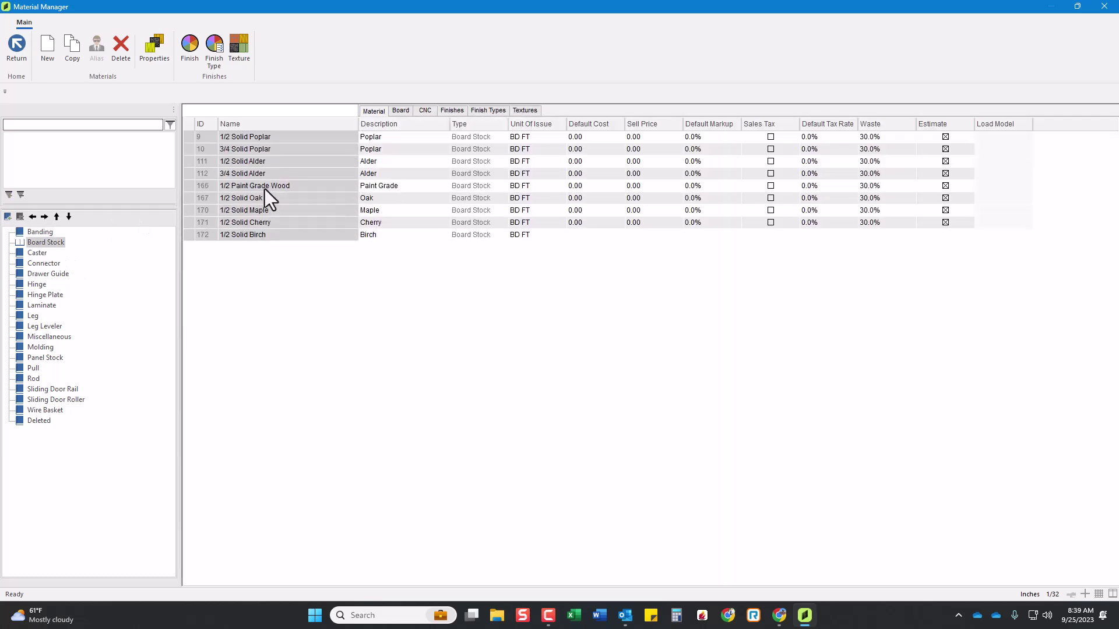
left_click(188, 137)
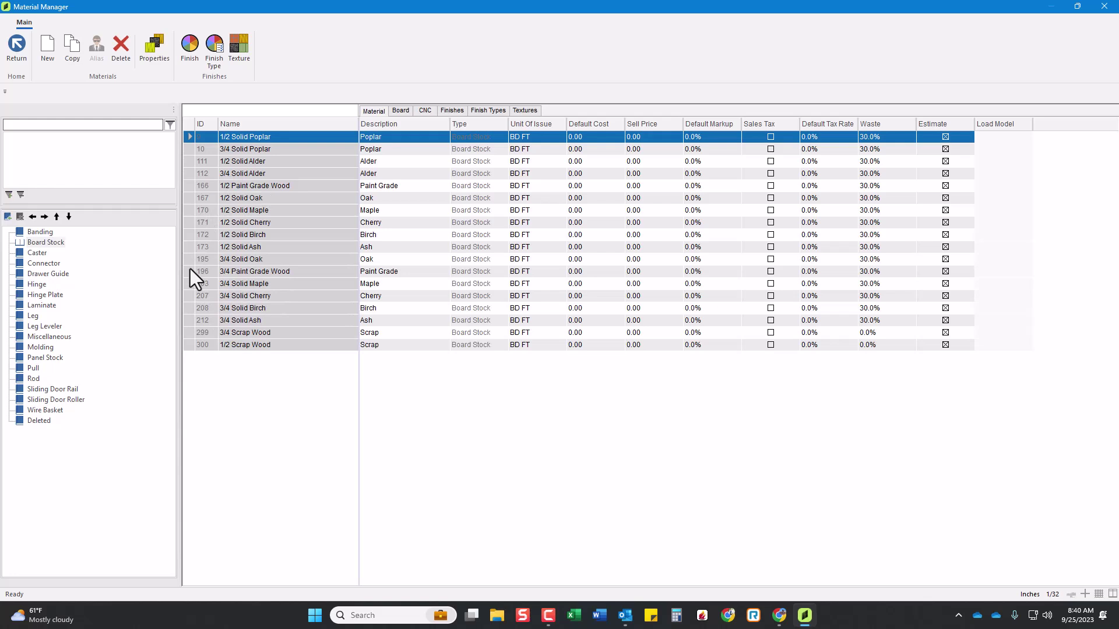
left_click(193, 289, "shift")
right_click(190, 287)
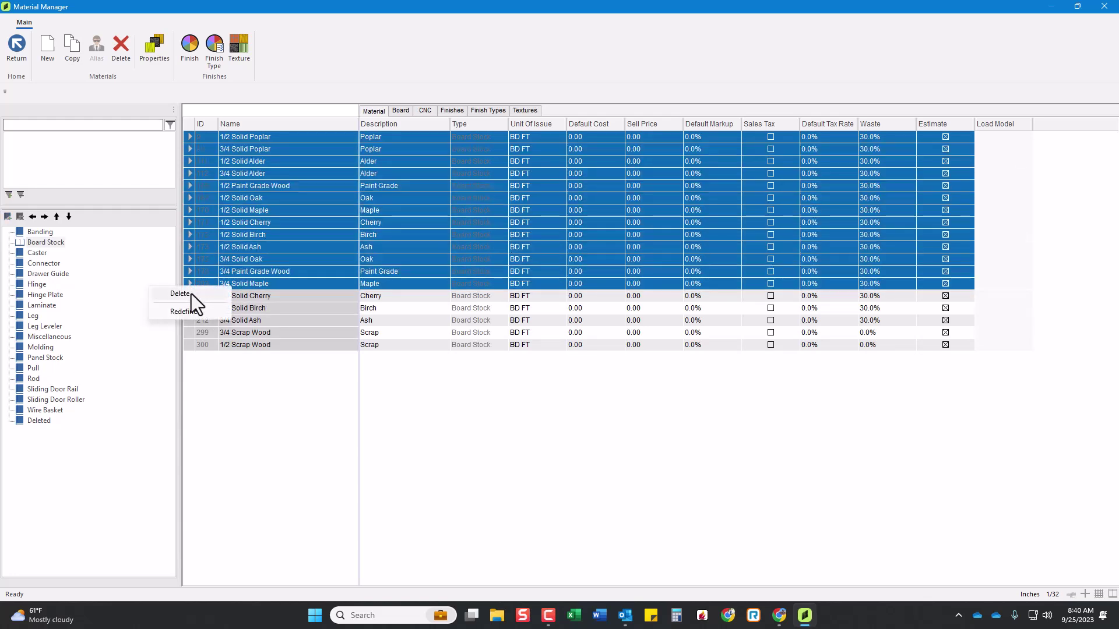
left_click(192, 293)
left_click(571, 328)
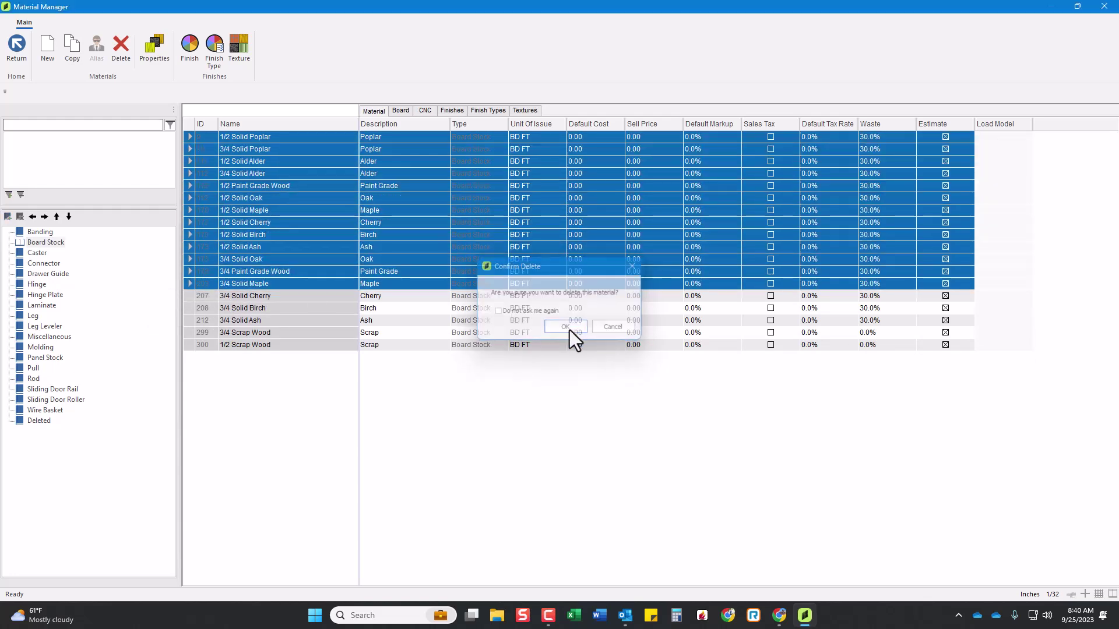
Delete 3/4 Solid Birch through 1/2 Scrap Wood, leaving only 3/4 Solid Cherry
left_click(189, 150)
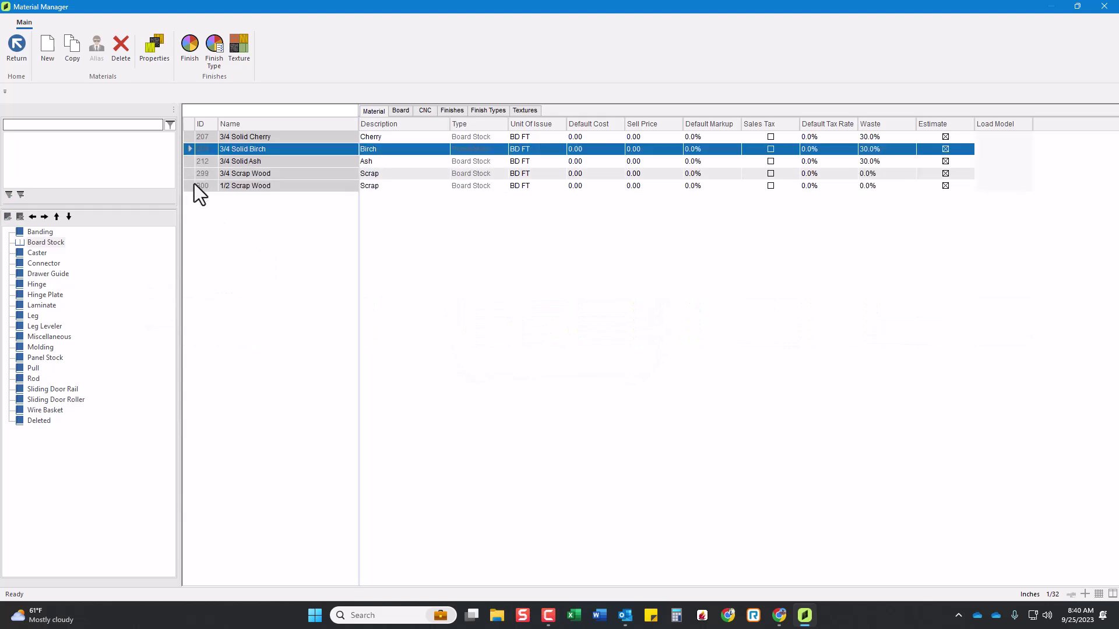
left_click(193, 186, "shift")
right_click(187, 187)
left_click(186, 195)
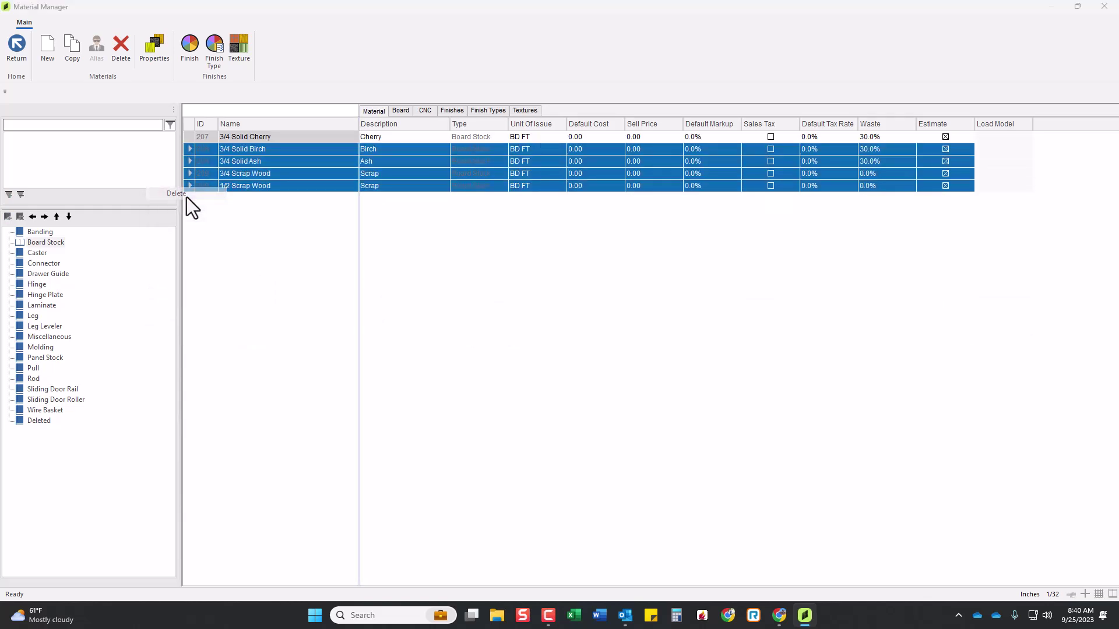
left_click(552, 328)
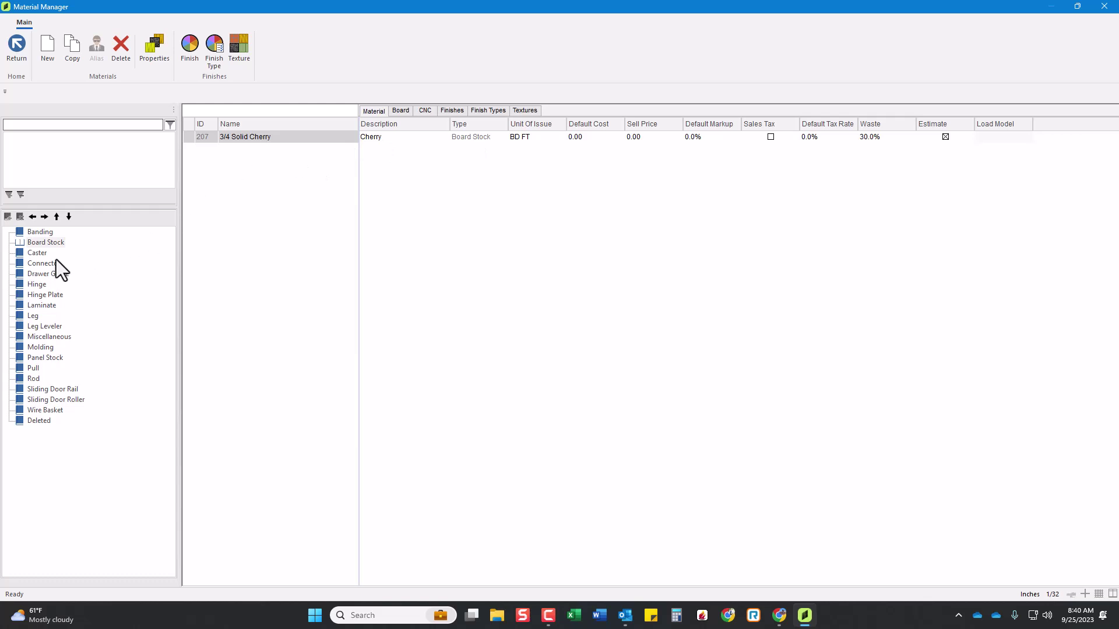
Review the Caster and Connector materials, then display the Panel Stock plywood list
left_click(34, 254)
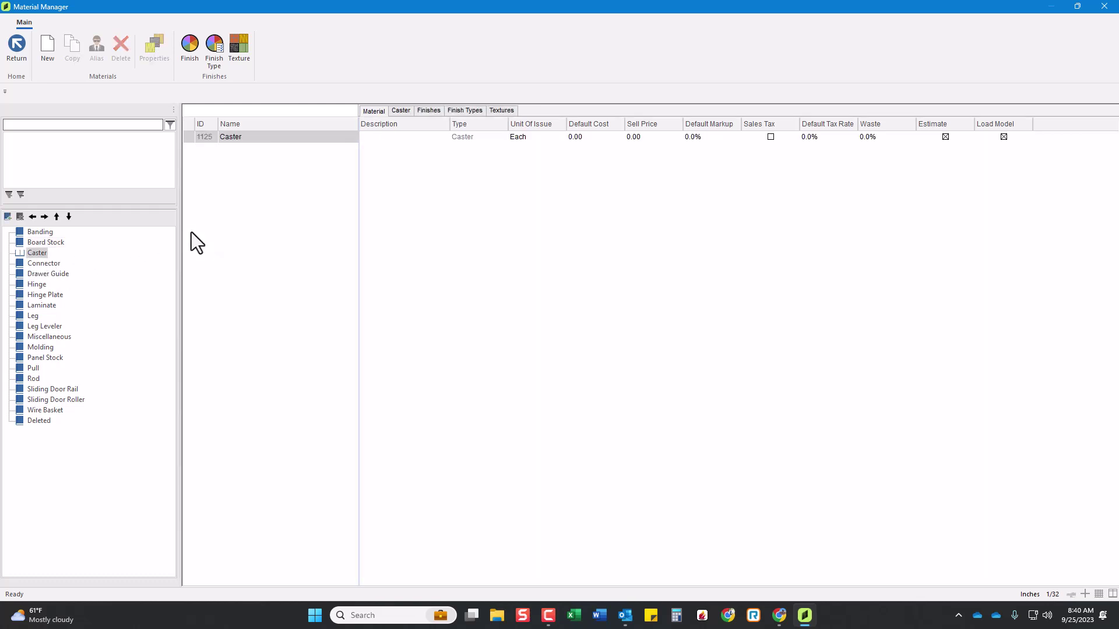
left_click(46, 265)
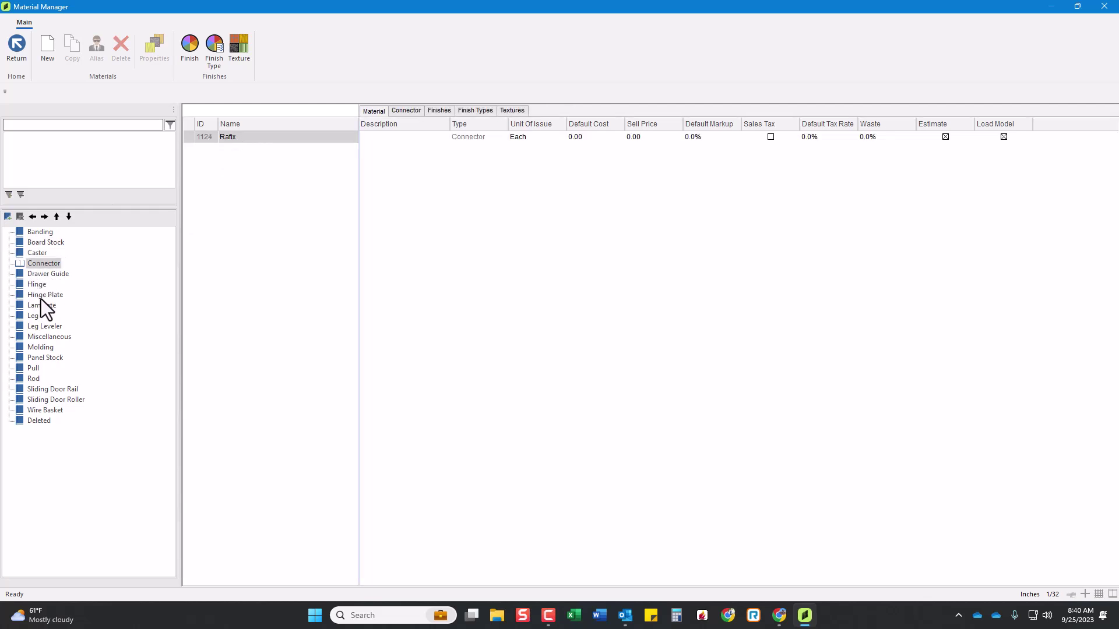
left_click(46, 359)
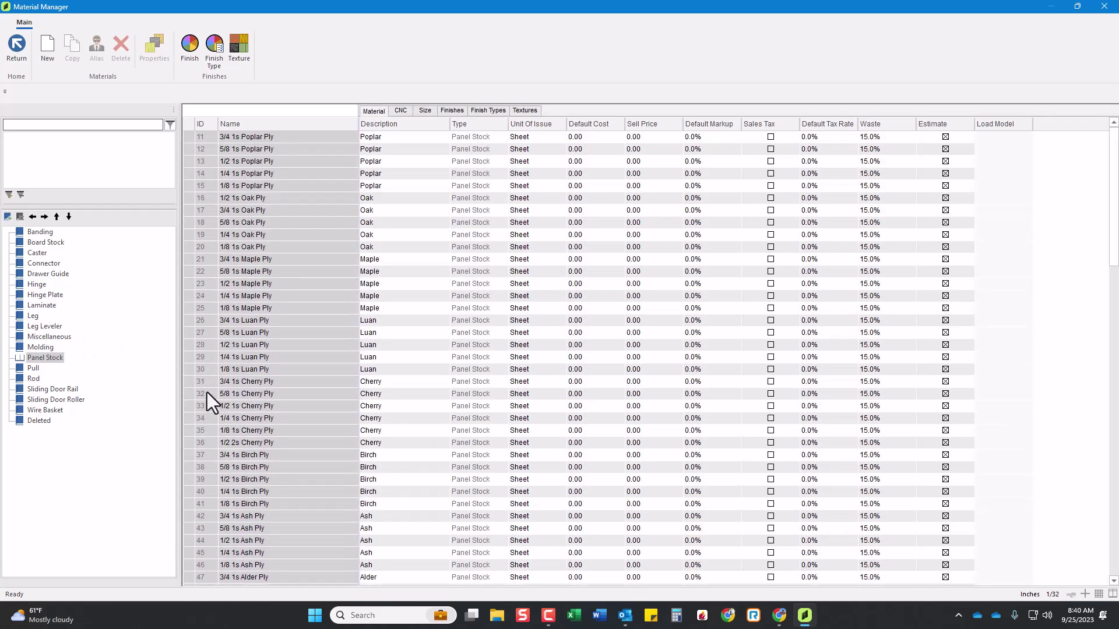
Delete the poplar, oak, maple and luan plies, from 1/8 1s Luan to 3/4 1s Poplar Ply
left_click(190, 371)
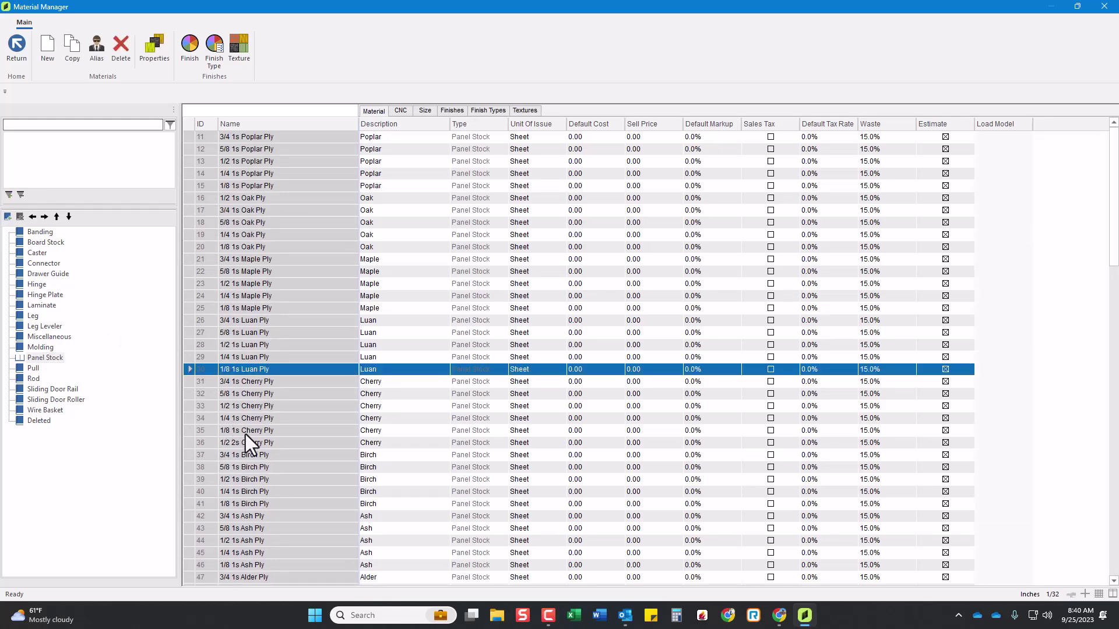
left_click(188, 141, "shift")
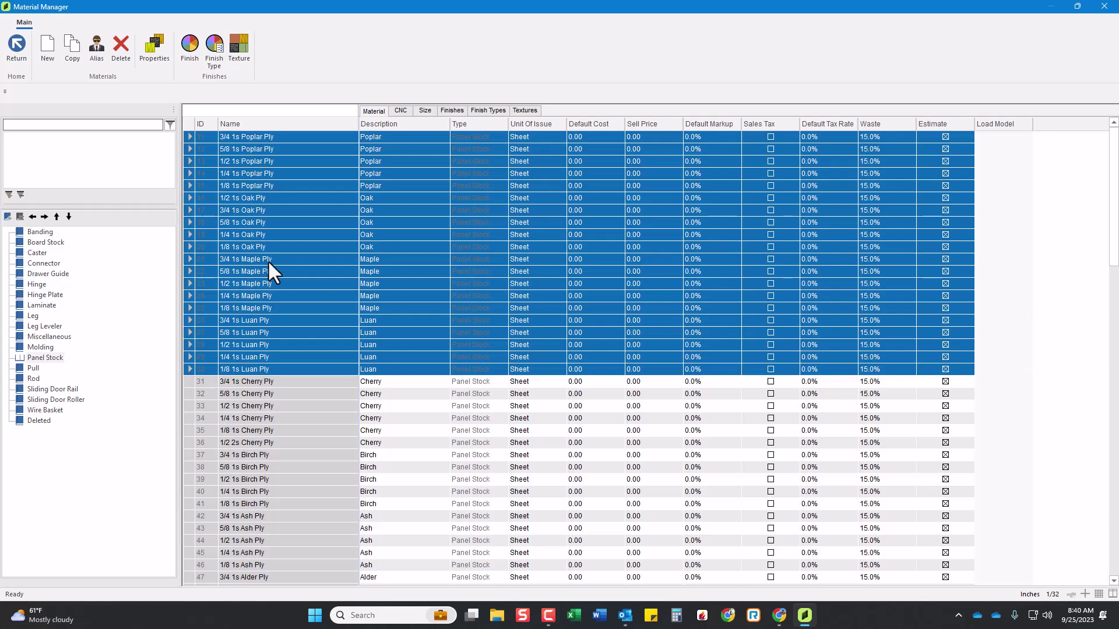
right_click(191, 136)
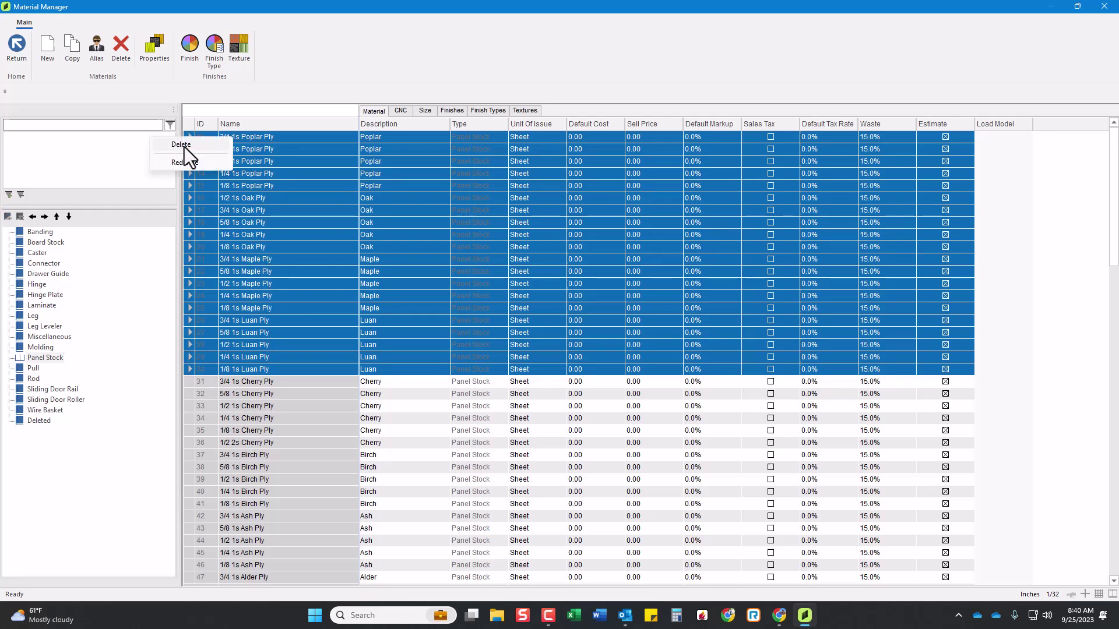
left_click(182, 144)
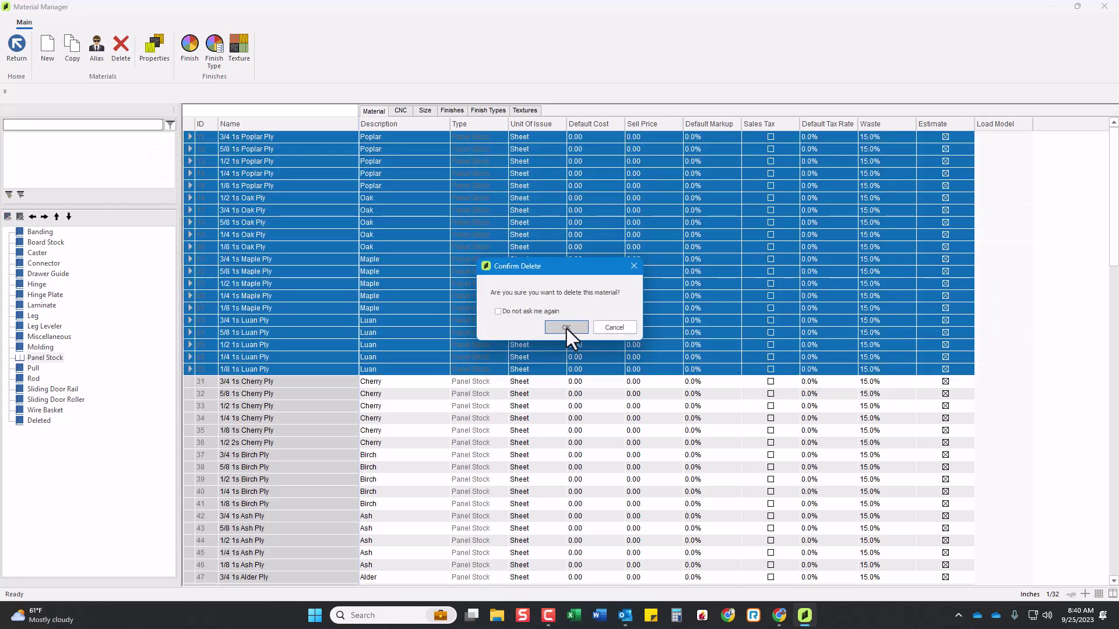
left_click(565, 327)
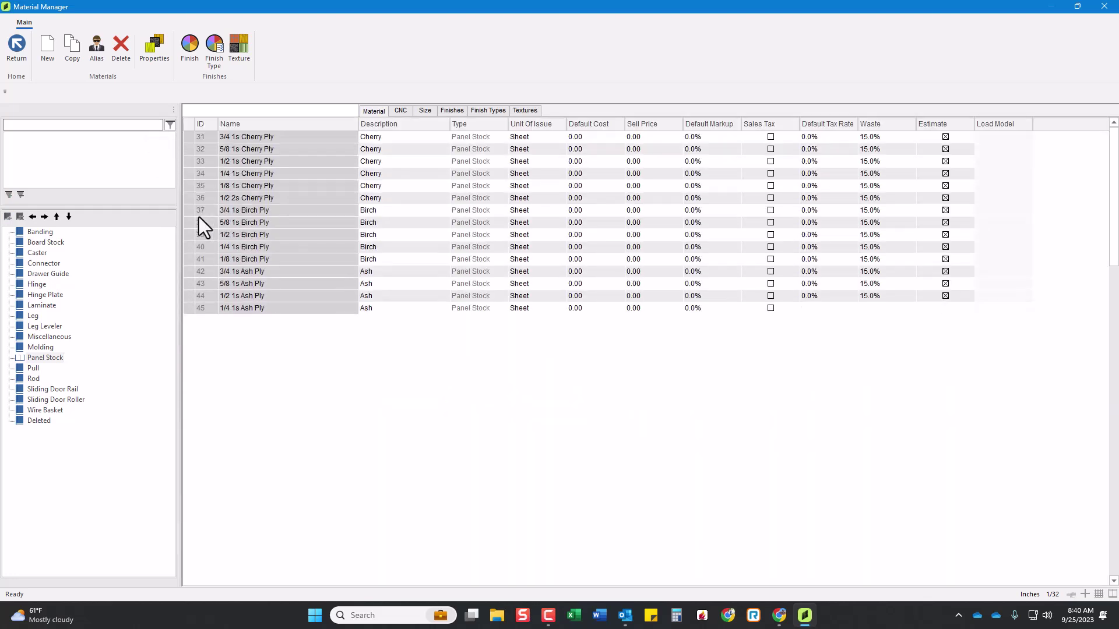
Delete the remaining non-cherry panels from 3/4 1s Birch Ply down, keeping Cherry Ply IDs 31–36
left_click(190, 211)
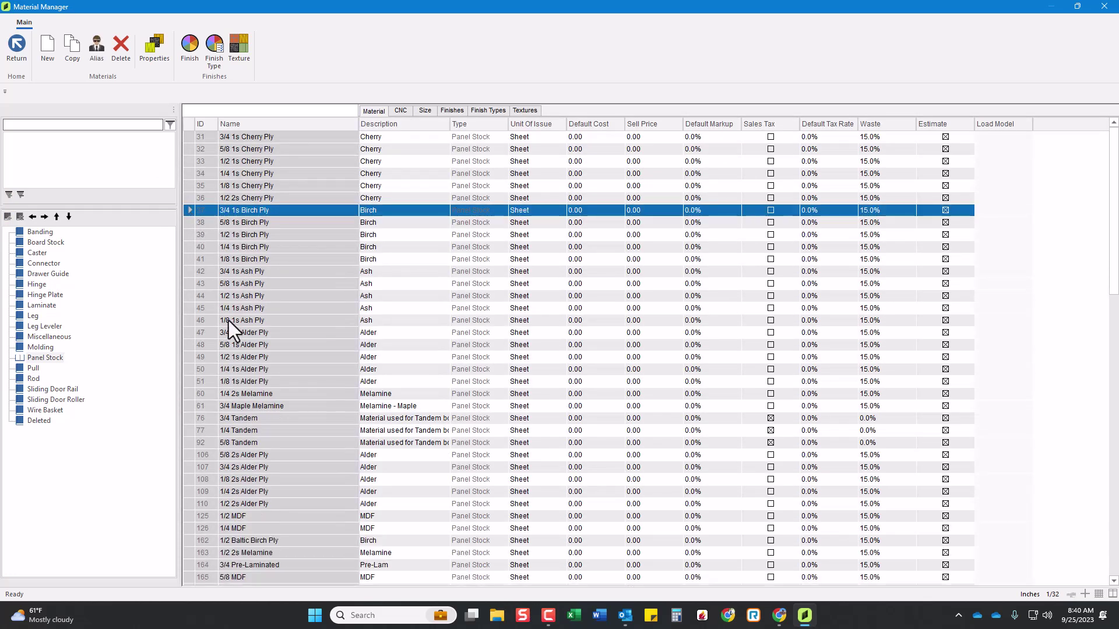
scroll(228, 322, "down", 15)
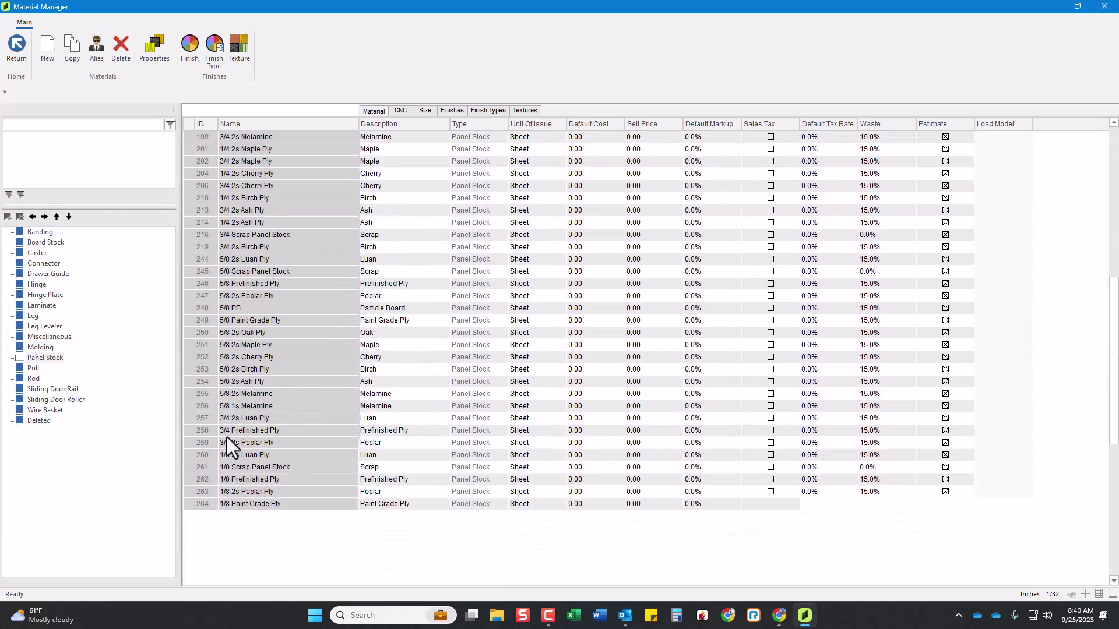
scroll(226, 438, "down", 15)
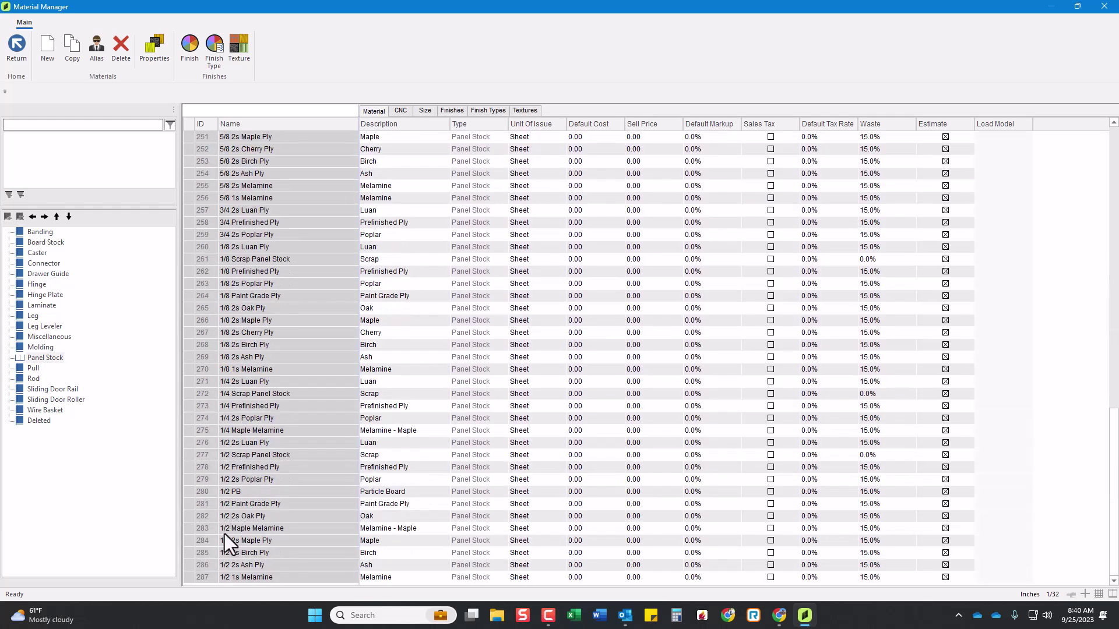
left_click(188, 579, "shift")
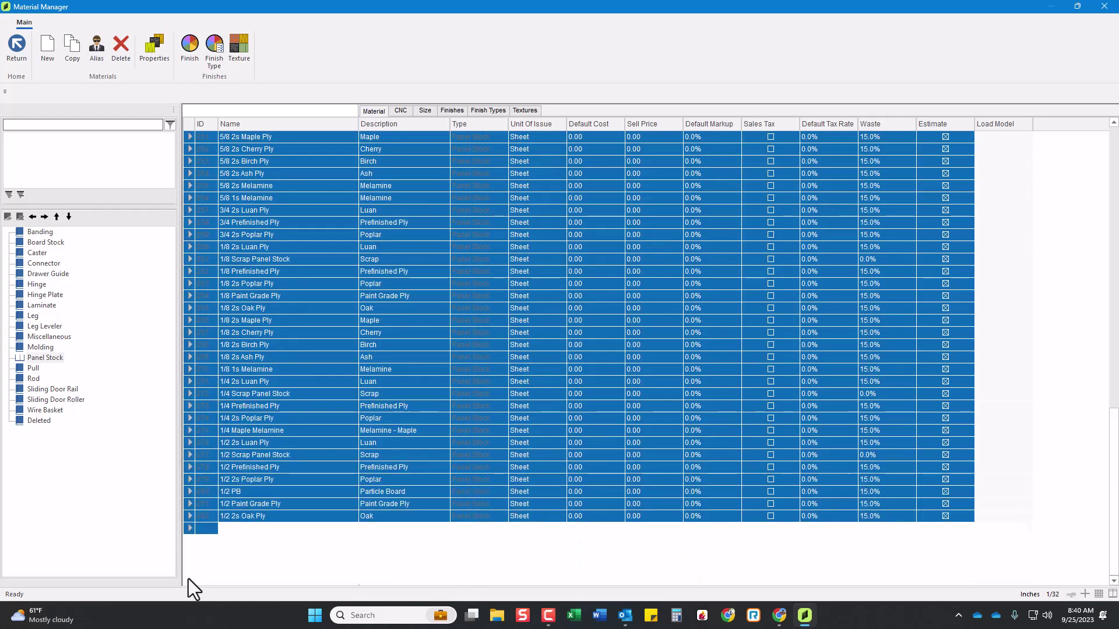
right_click(188, 579)
left_click(195, 551)
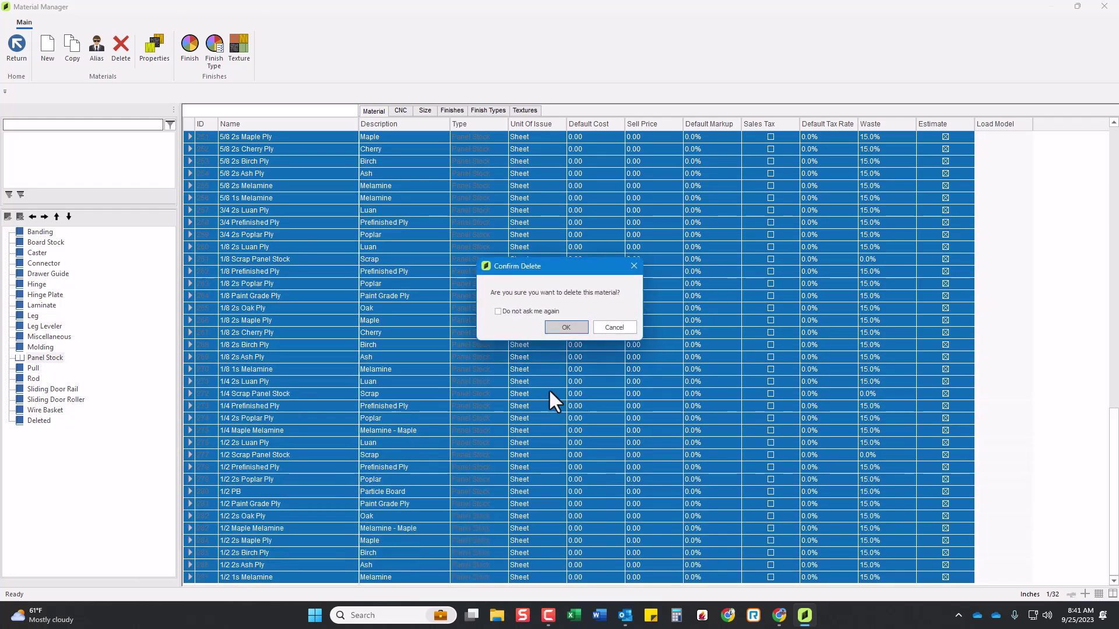
left_click(564, 328)
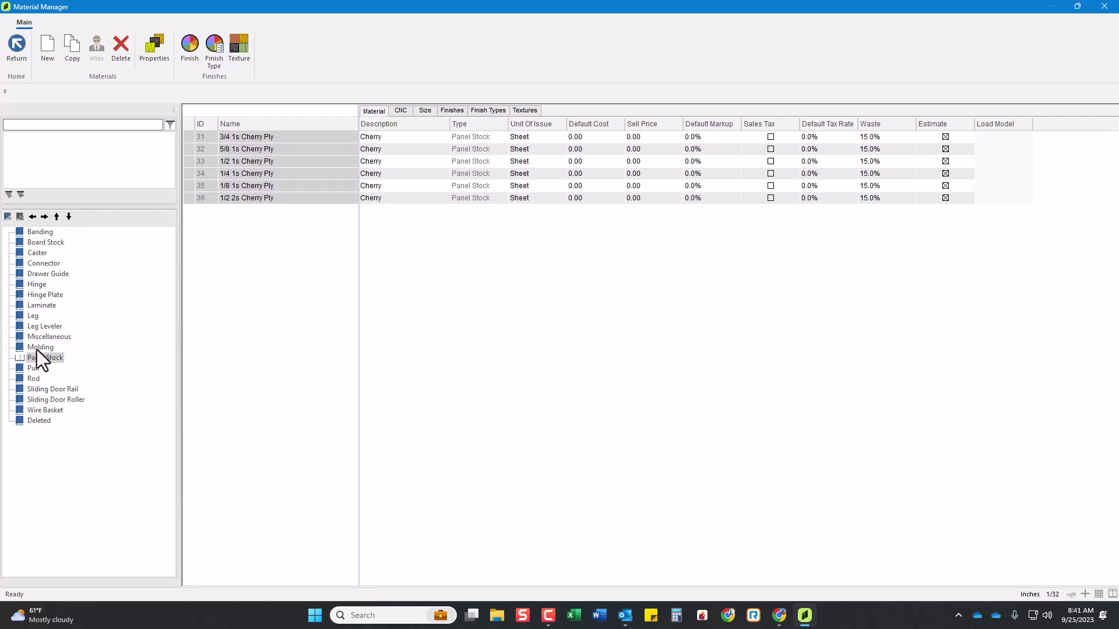
Add a new folder under Banding and rename it 'Material'
left_click(27, 234)
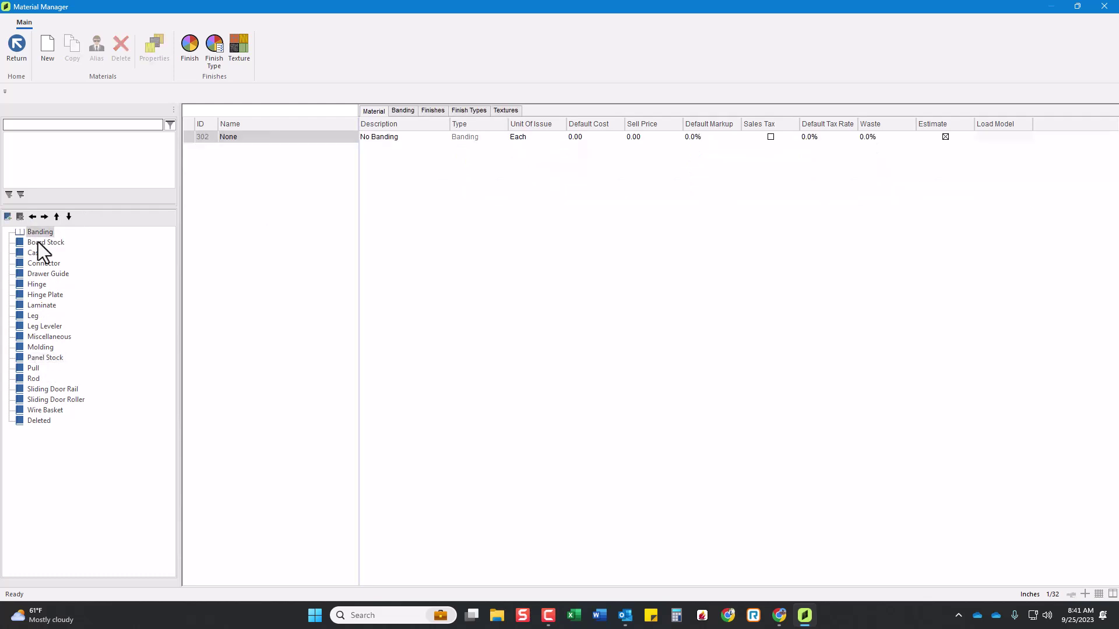
left_click(8, 218)
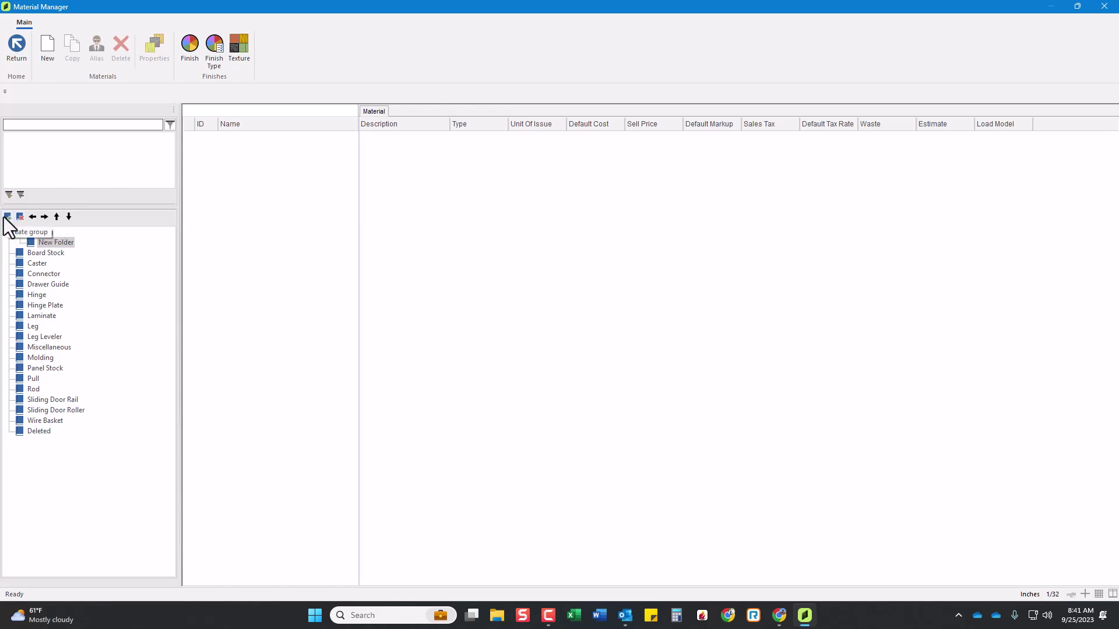
right_click(56, 244)
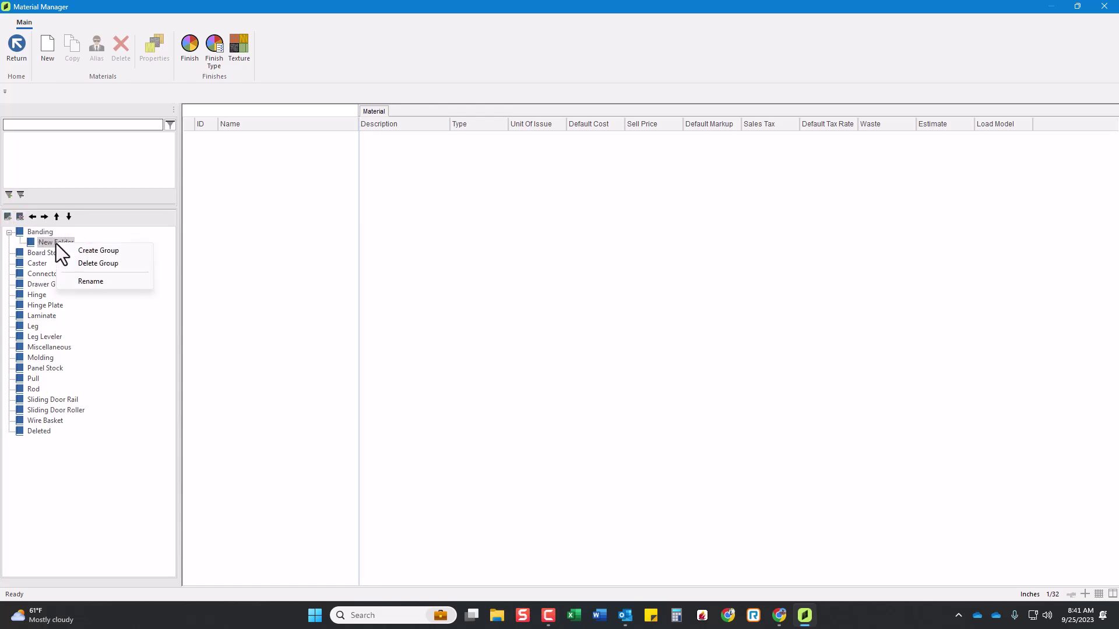
left_click(98, 280)
type("Material")
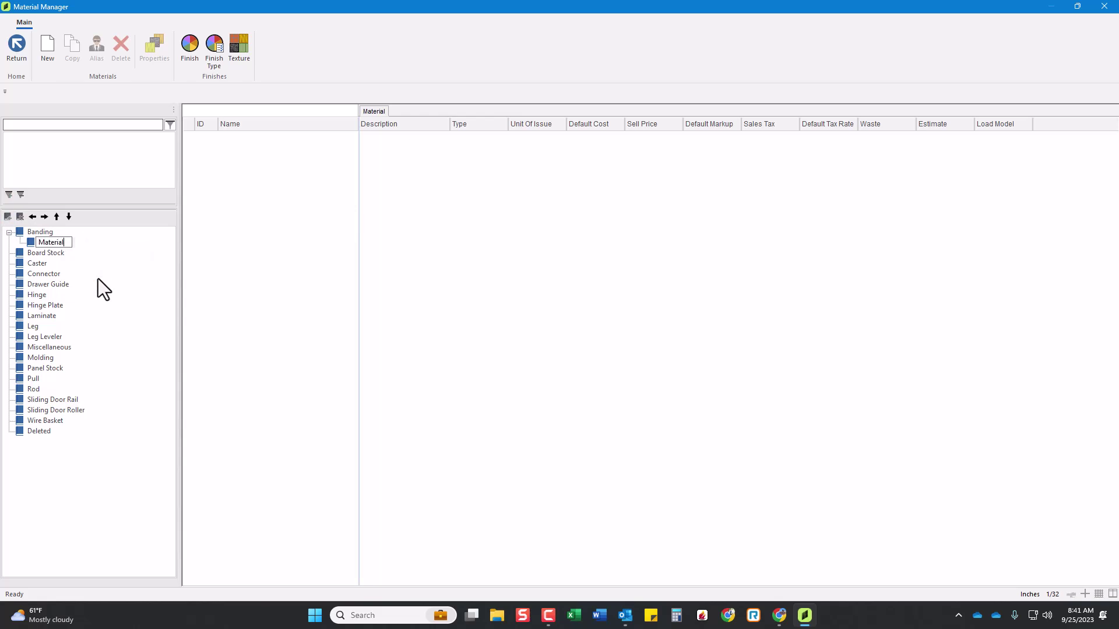
key("Return")
left_click(38, 232)
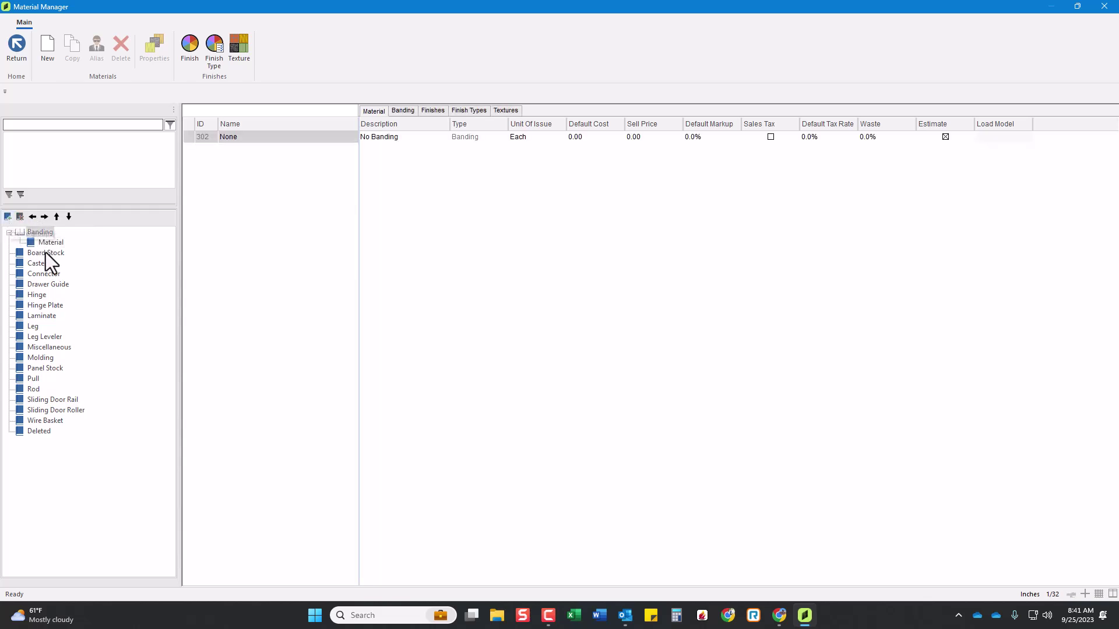
Move Material to the top level above Banding, then nest Banding and Board Stock inside it
left_click(51, 243)
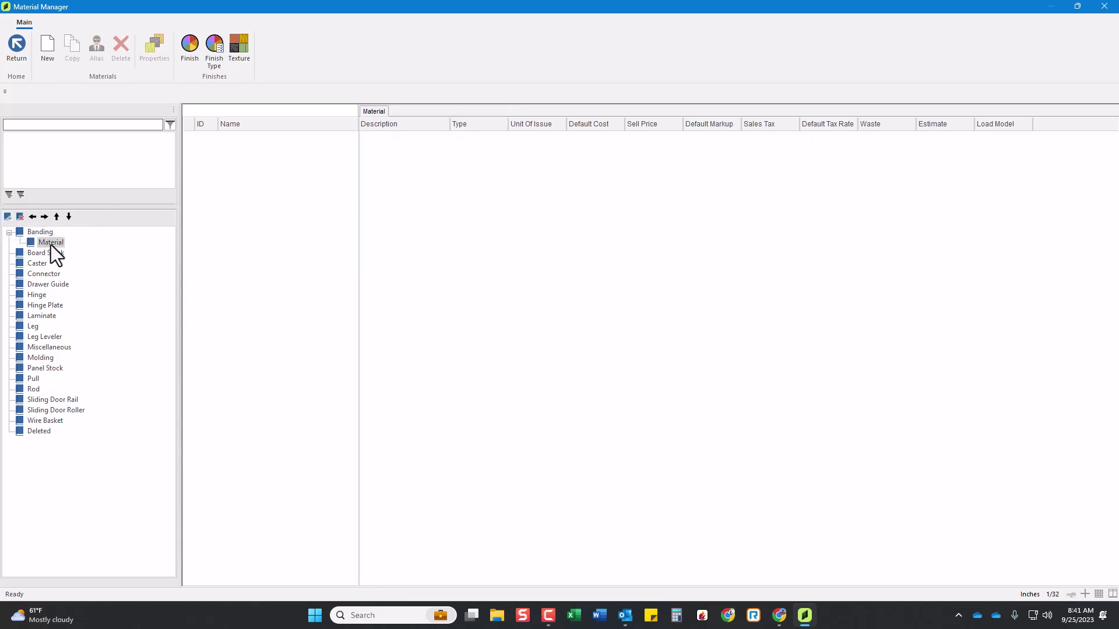
left_click(35, 217)
left_click(56, 216)
left_click(36, 242)
left_click(44, 217)
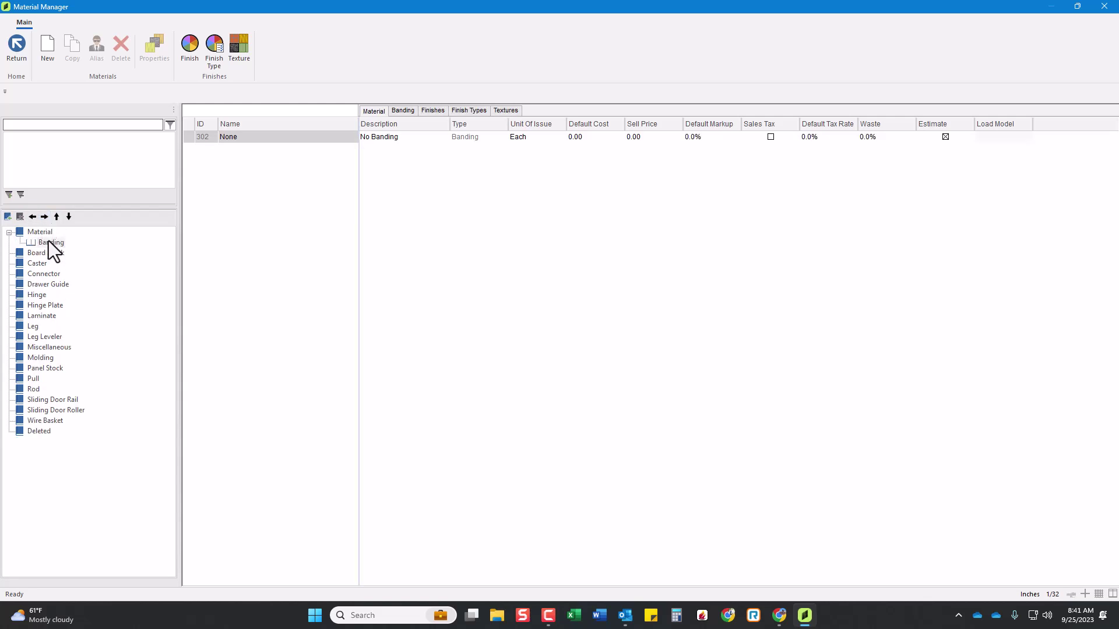
left_click(45, 256)
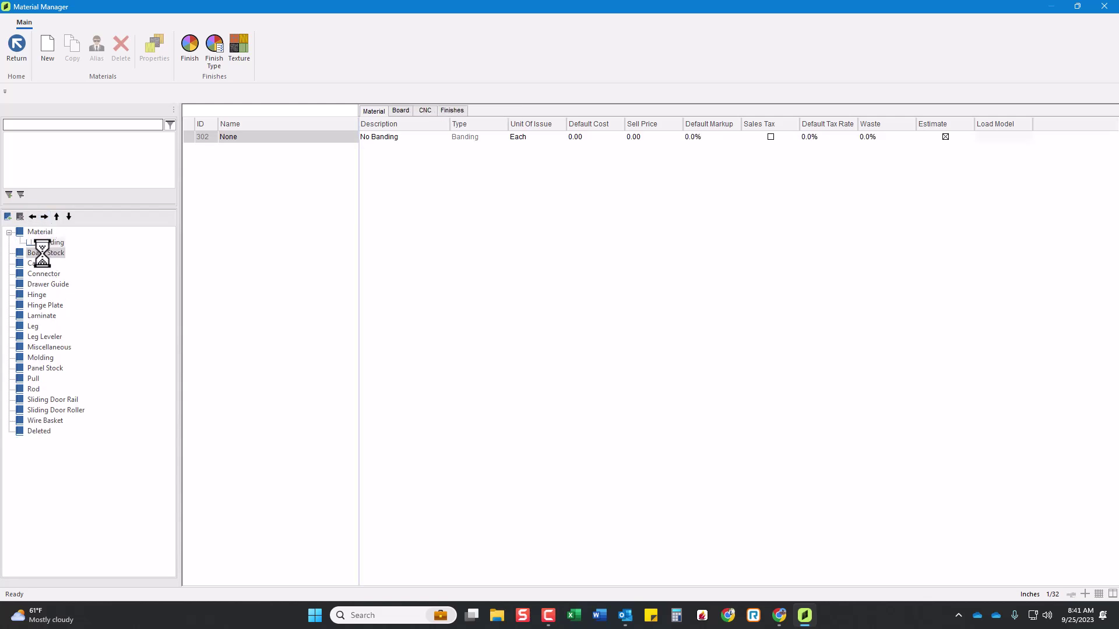
left_click(45, 217)
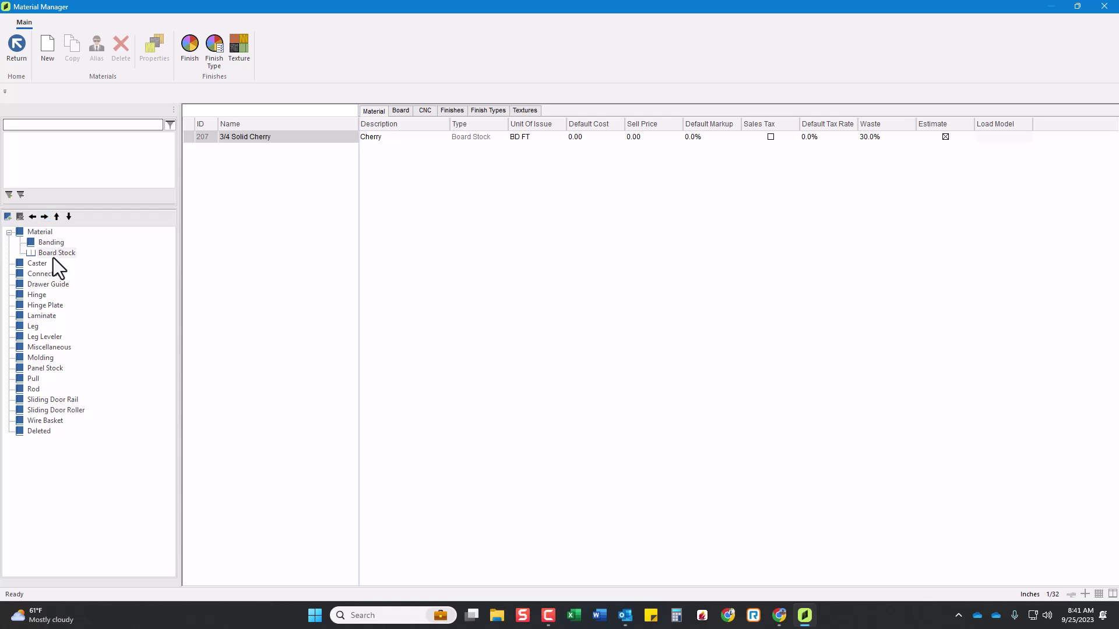
Move Panel Stock up below Board Stock, nest it in Material, and check the three categories
left_click(48, 370)
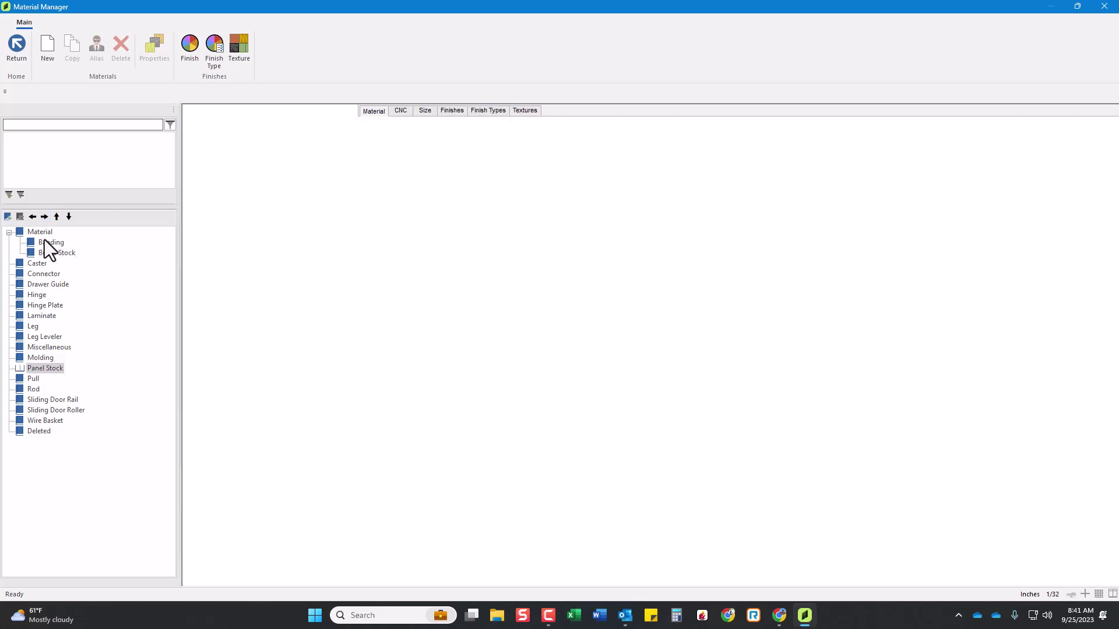
left_click(57, 217)
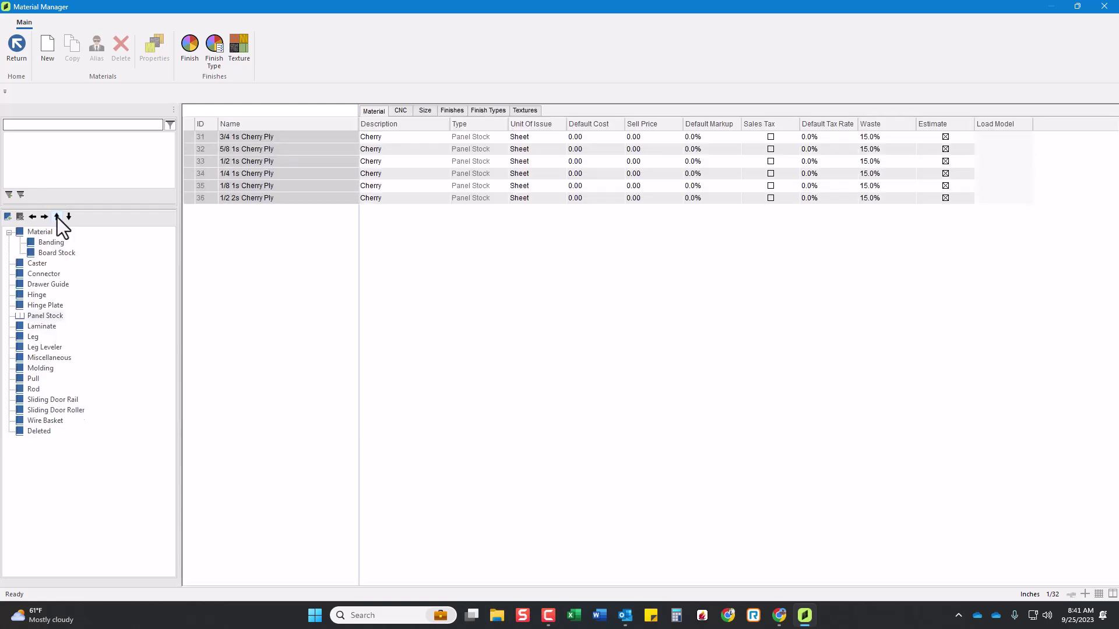
left_click(57, 217)
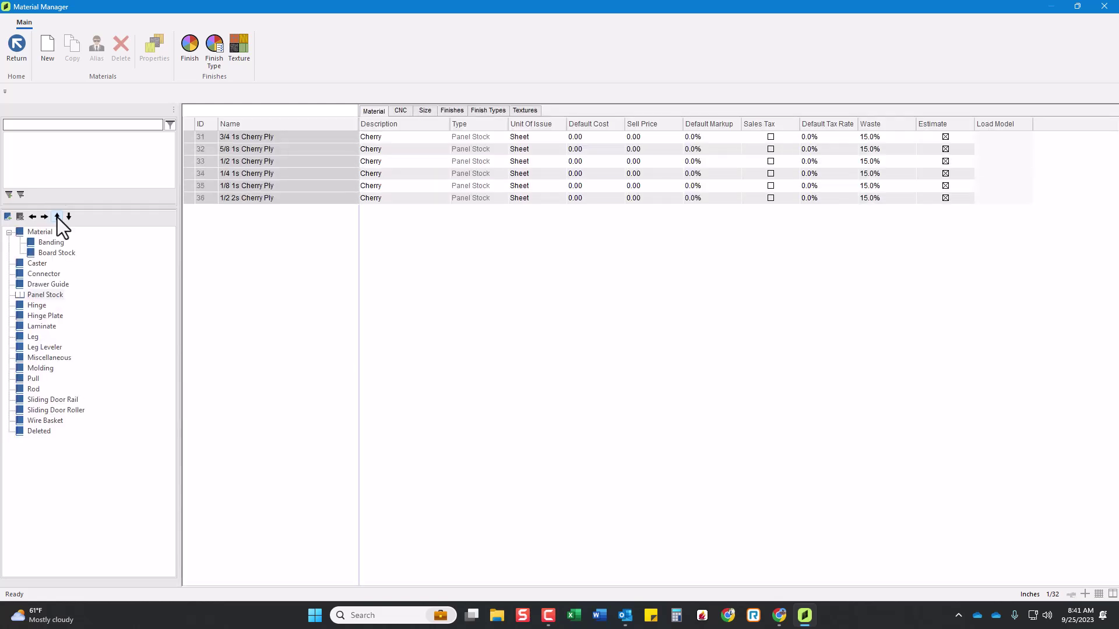
left_click(58, 217)
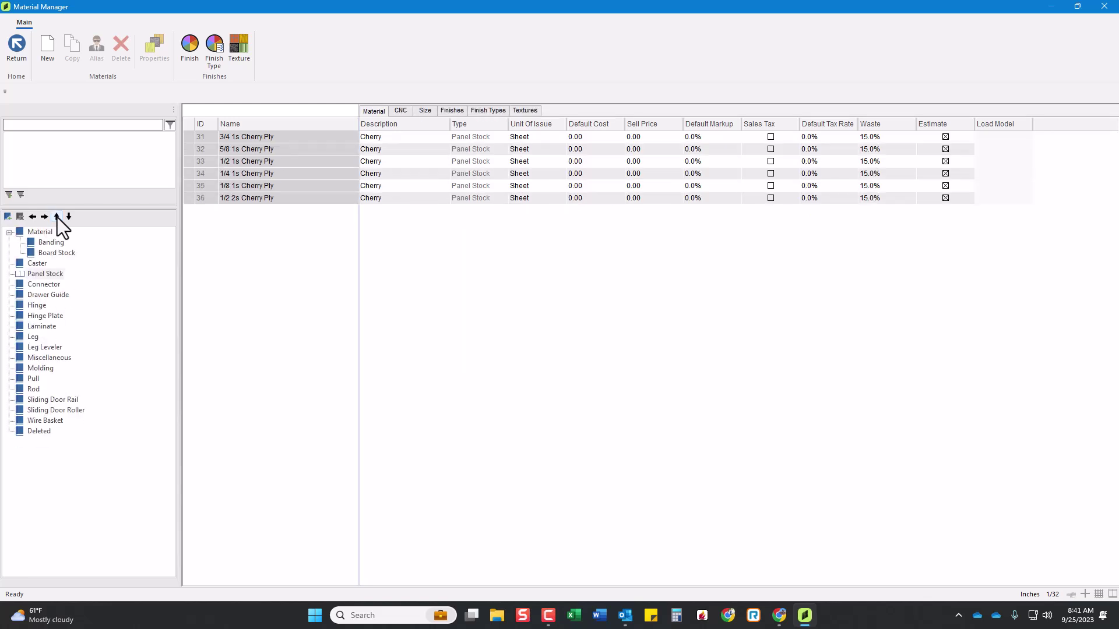
left_click(57, 217)
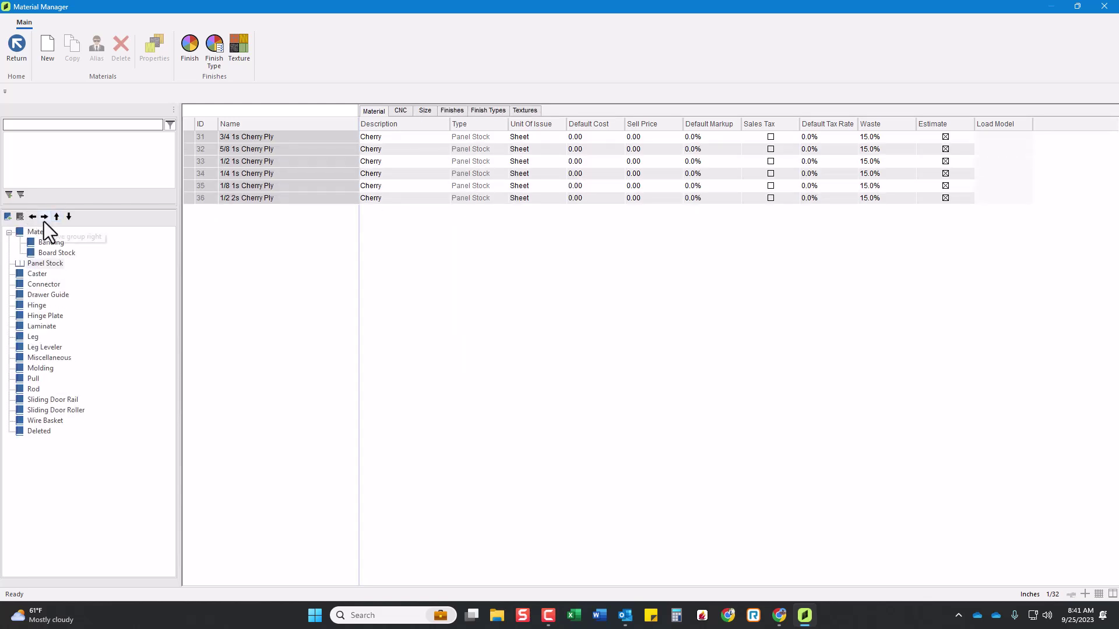
left_click(44, 220)
left_click(56, 244)
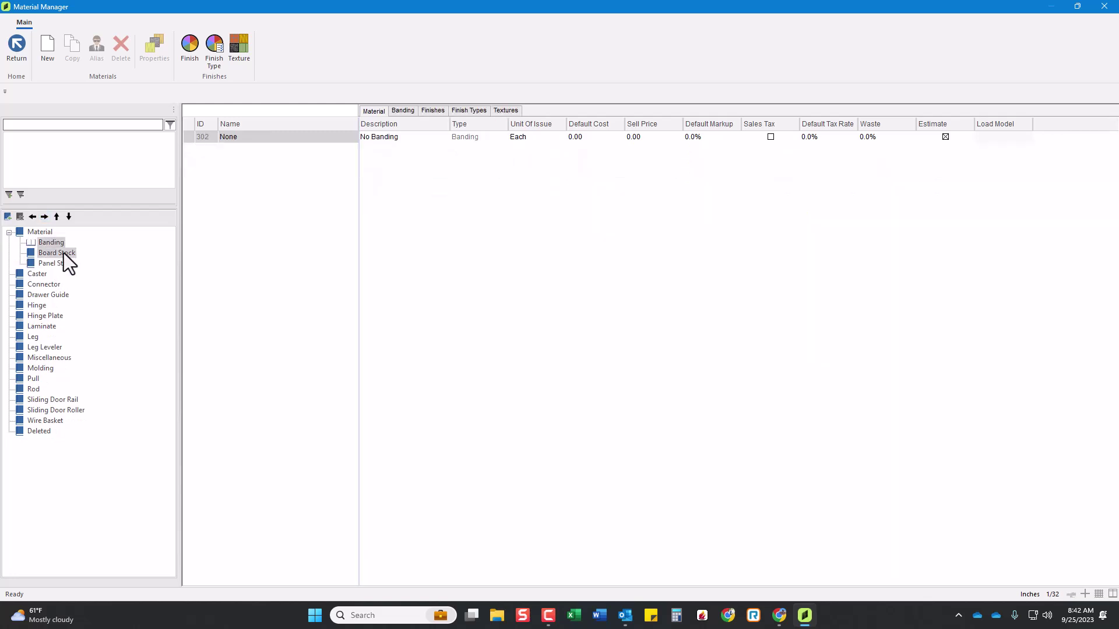
left_click(63, 253)
left_click(54, 266)
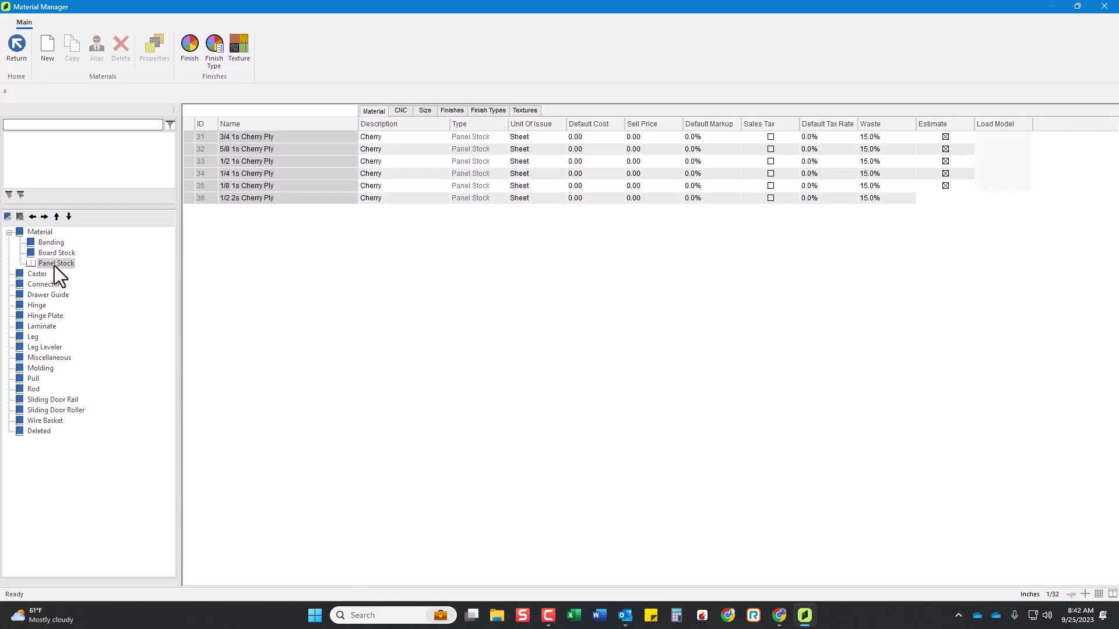
Create a new top-level group named 'Hardware'
left_click(31, 233)
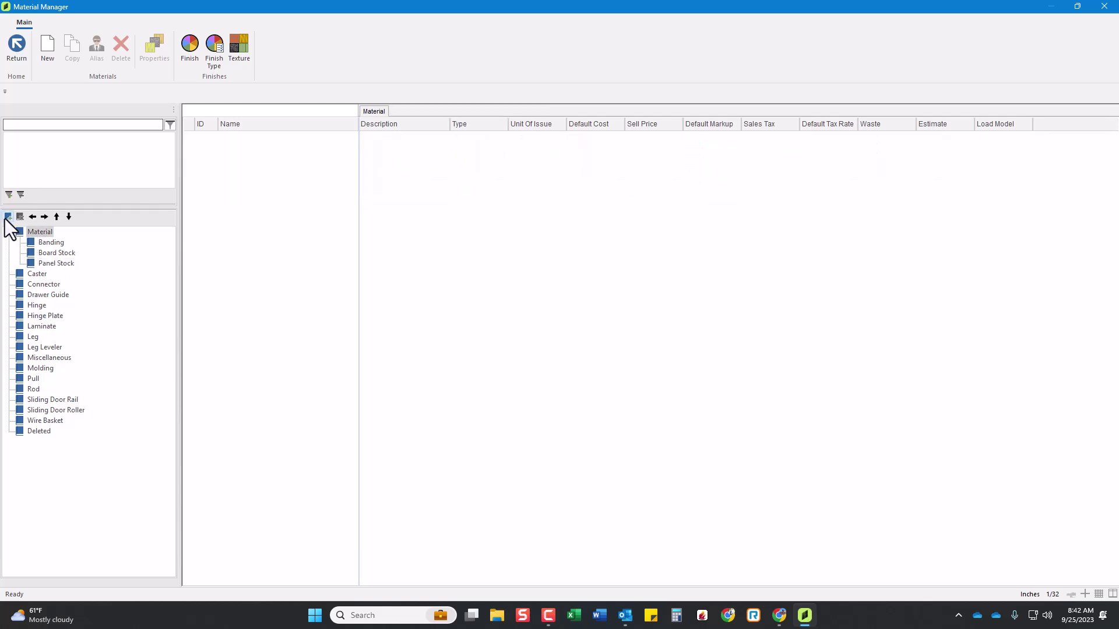
left_click(8, 216)
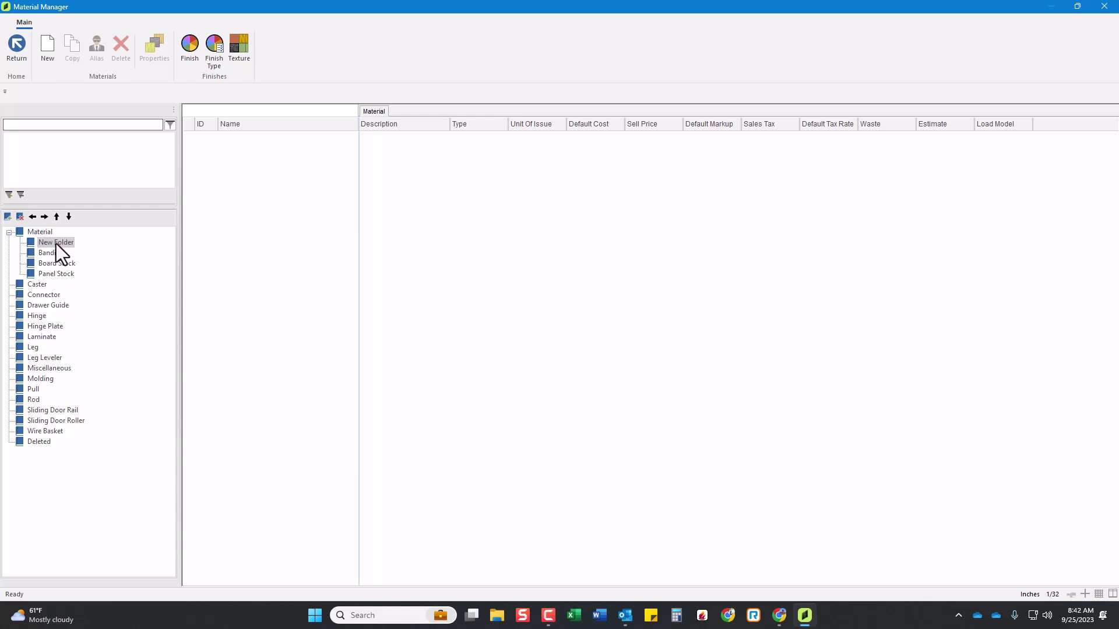
right_click(56, 244)
left_click(106, 284)
type("Hardware")
key("Return")
left_click(33, 216)
Nest Drawer Guide, Connector, Hinge and Hinge Plate inside the Hardware group
left_click(48, 305)
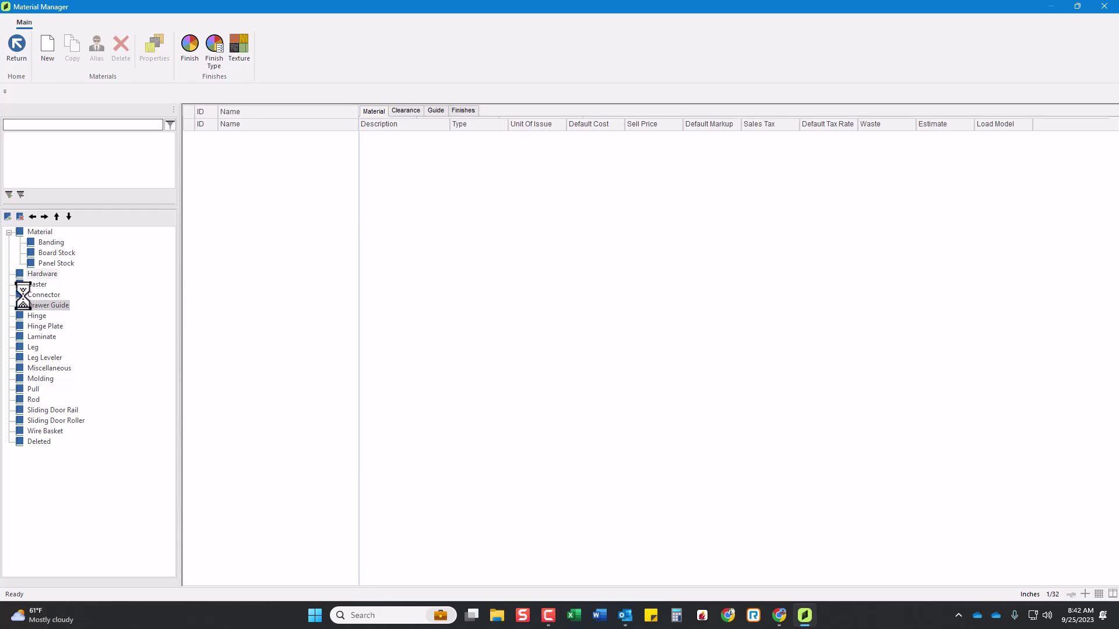
left_click(57, 217)
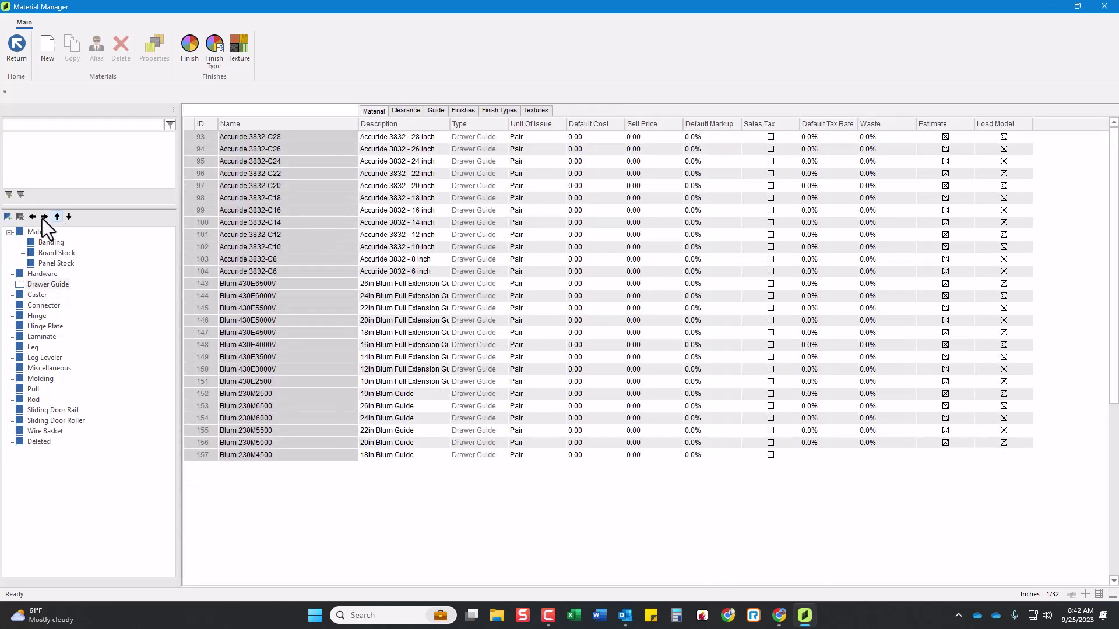
left_click(44, 217)
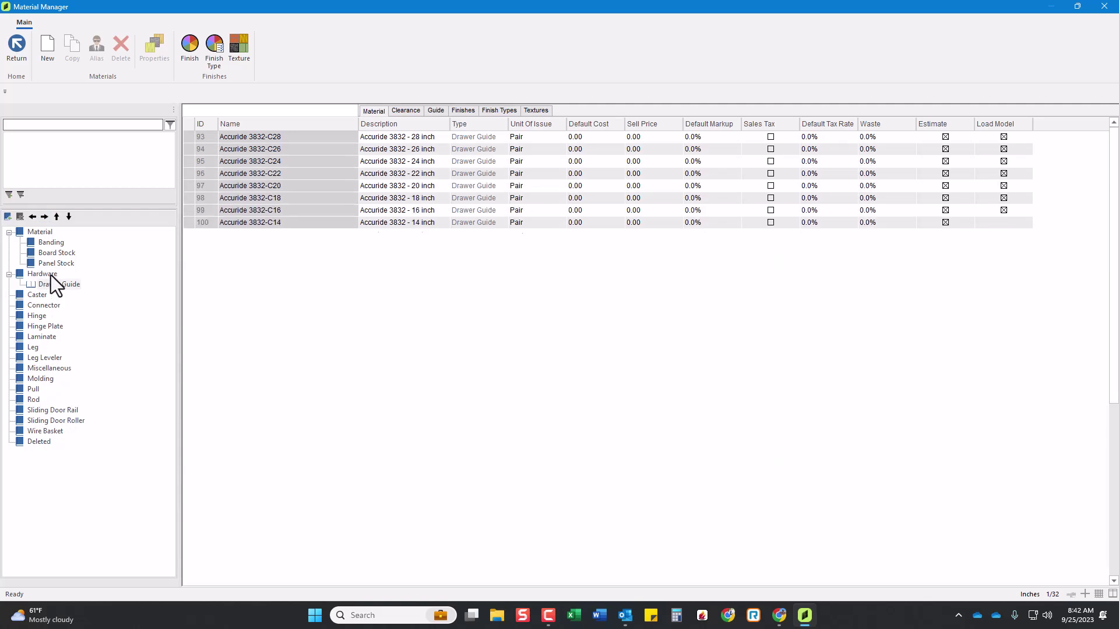
left_click(40, 303)
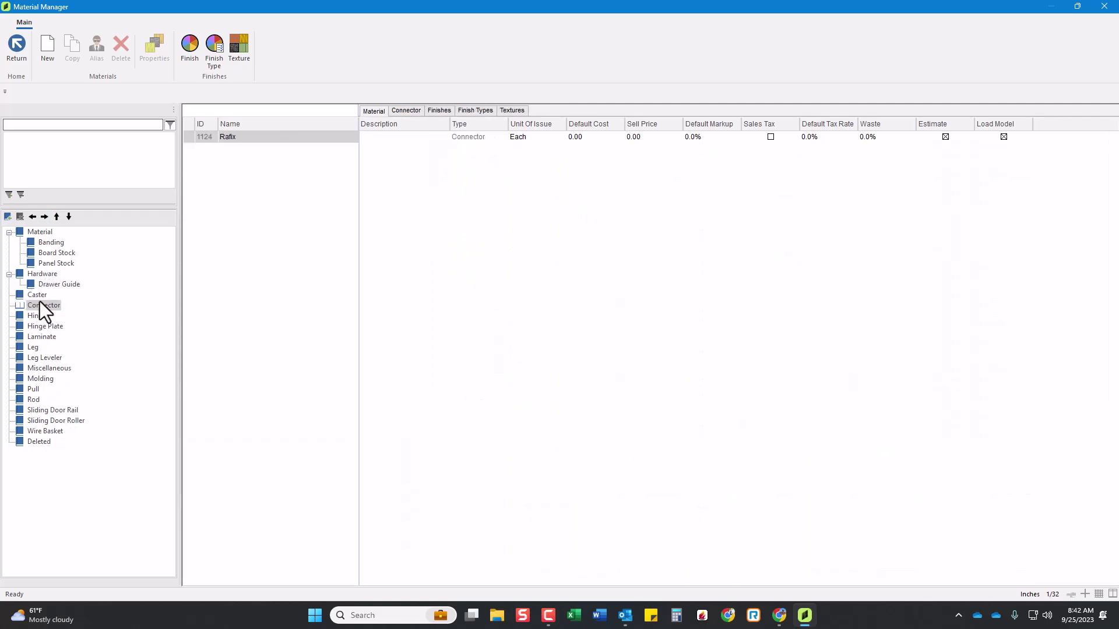
left_click(56, 218)
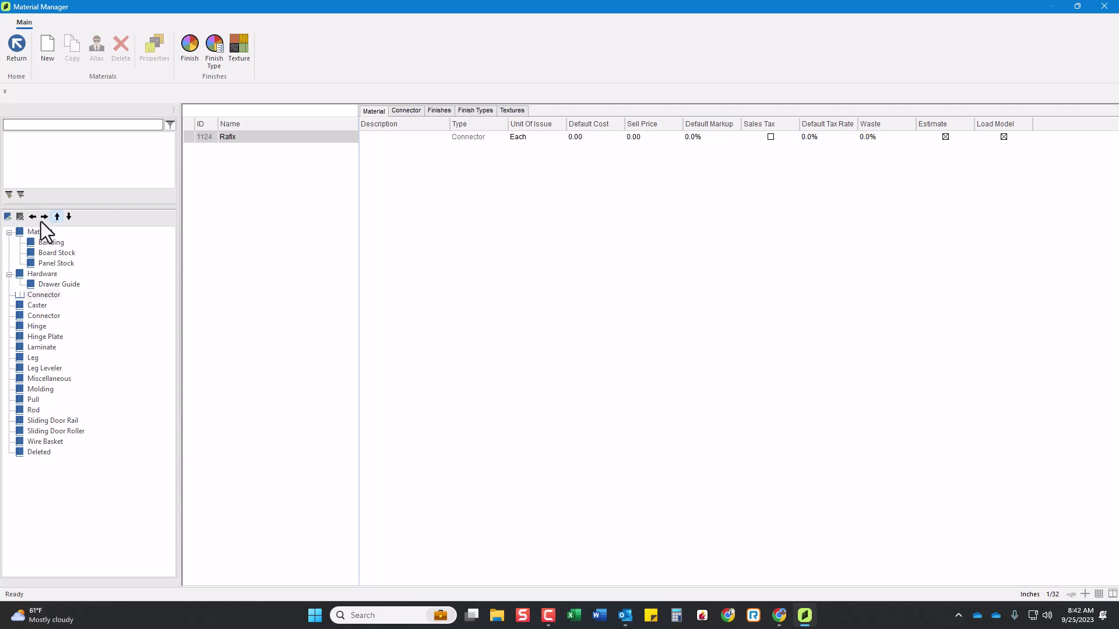
left_click(44, 217)
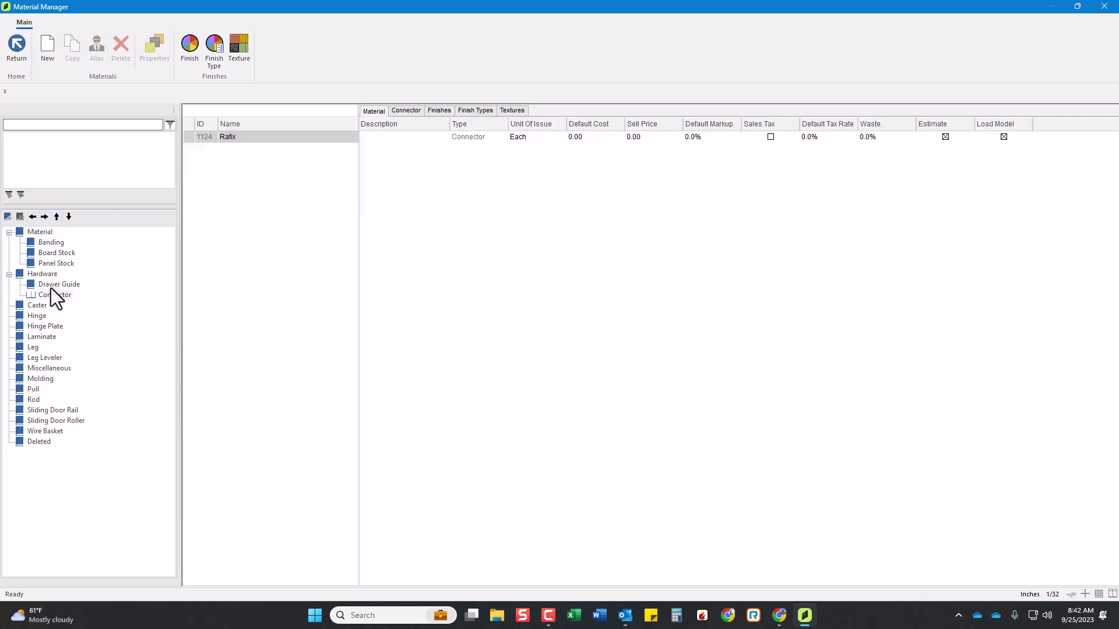
left_click(38, 319)
left_click(57, 217)
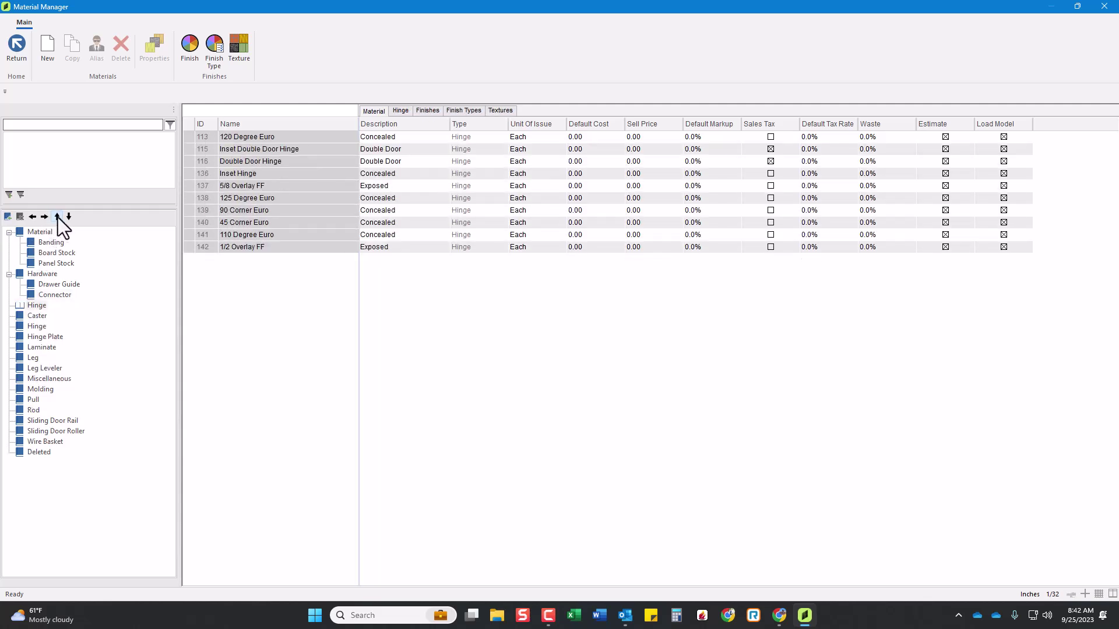
left_click(45, 216)
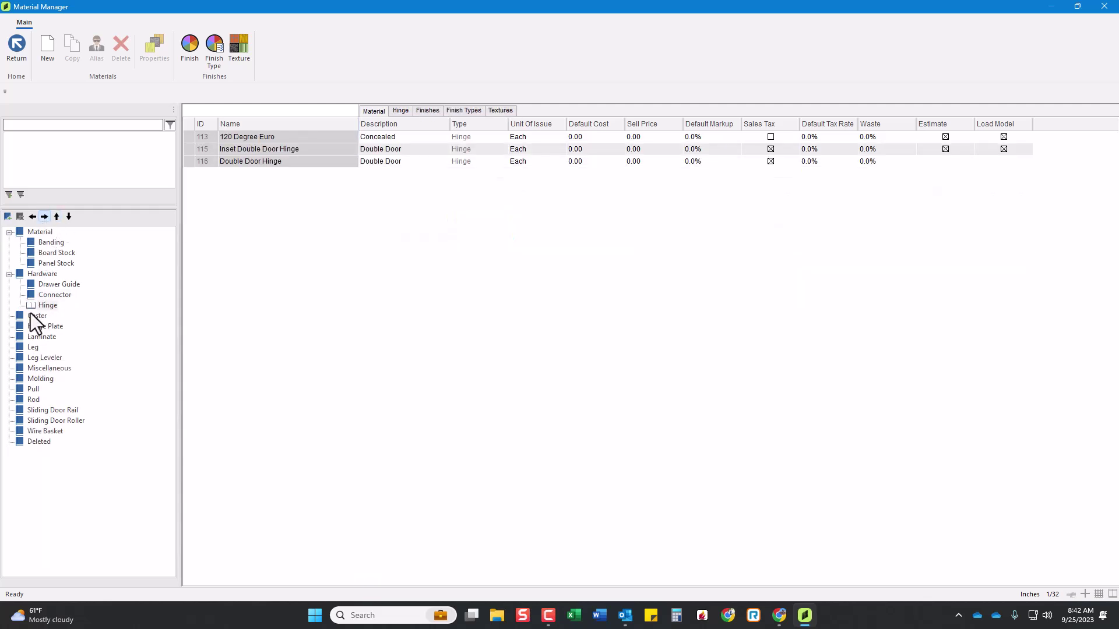
left_click(42, 326)
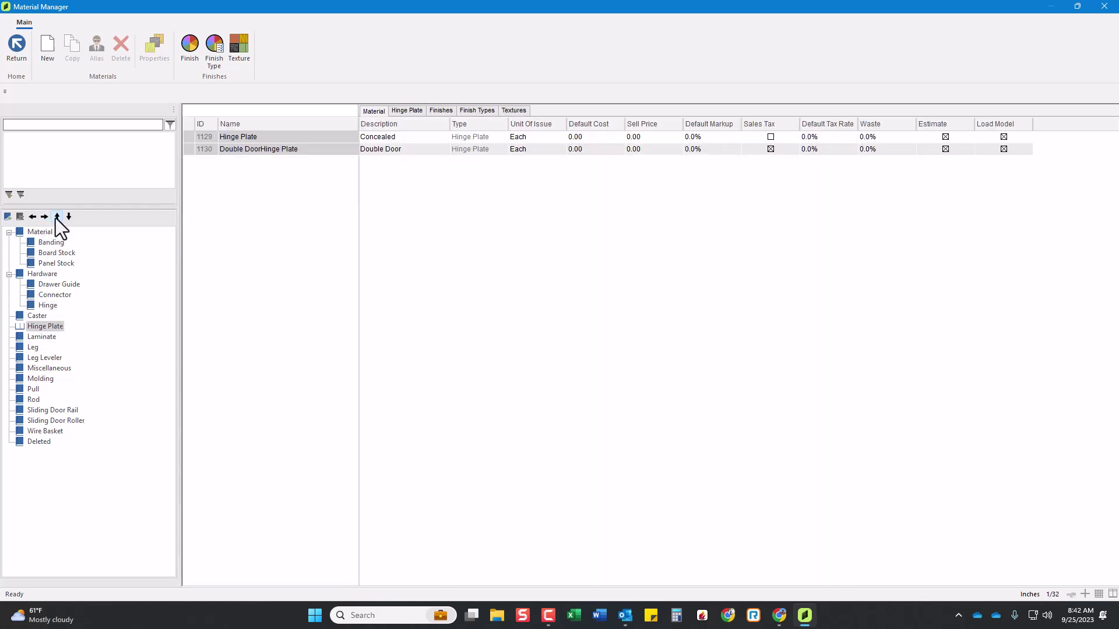
left_click(57, 217)
left_click(44, 217)
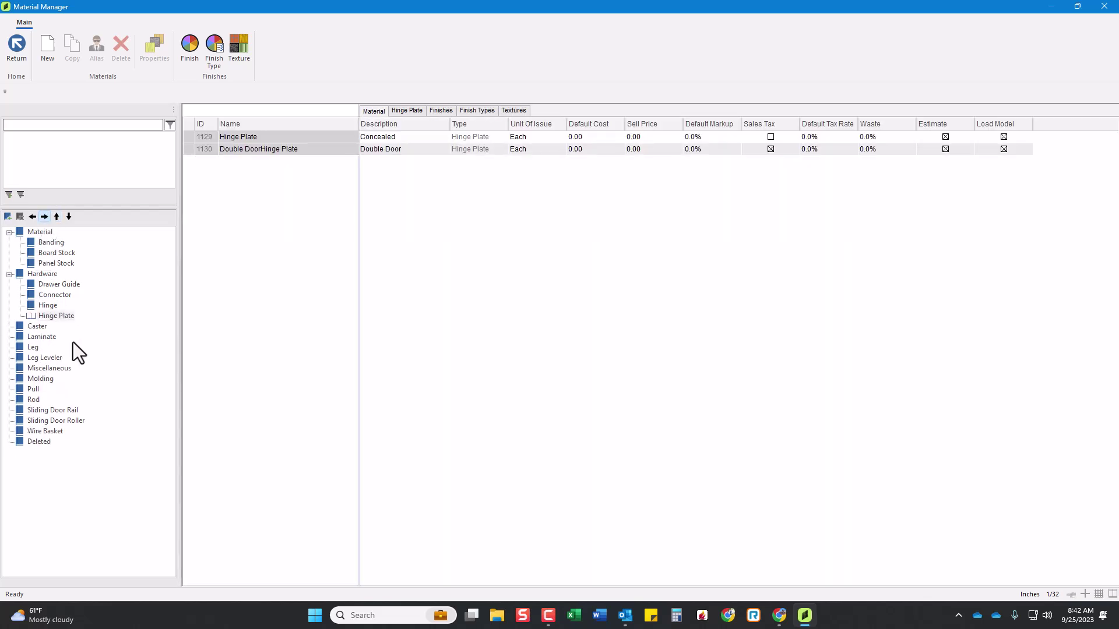
Move Pull up above Caster and indent it into the Hardware group
left_click(33, 348)
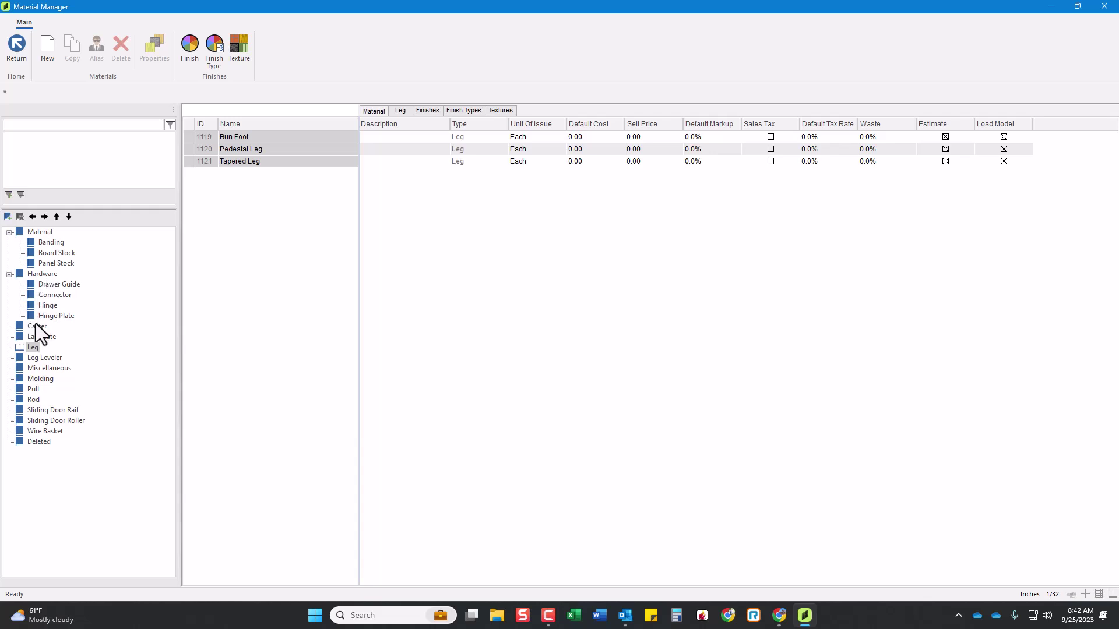
left_click(38, 391)
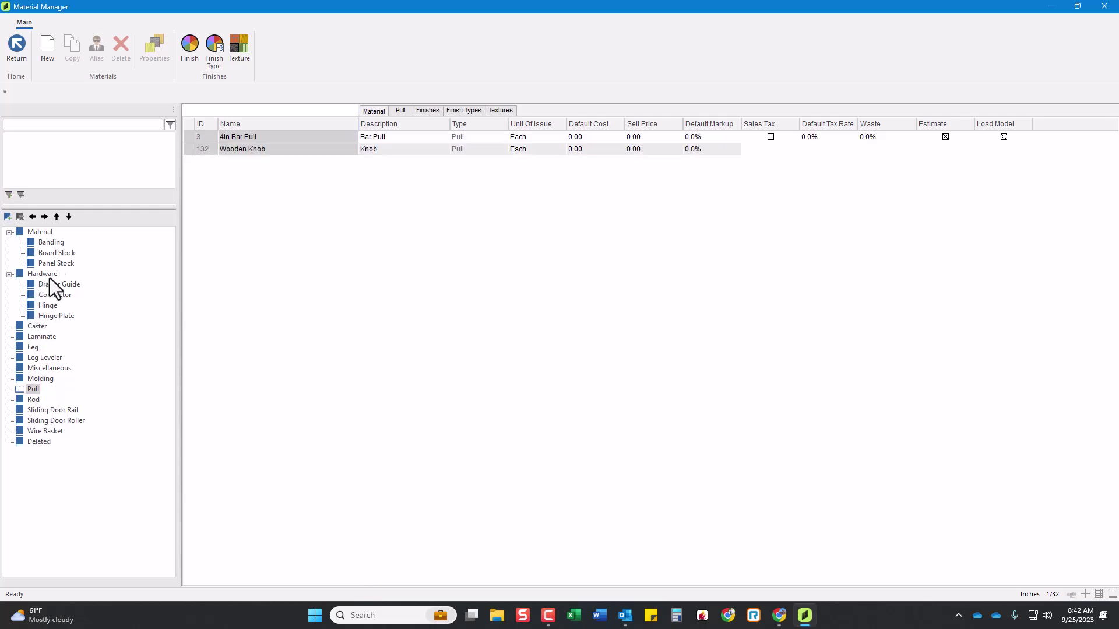
left_click(56, 217)
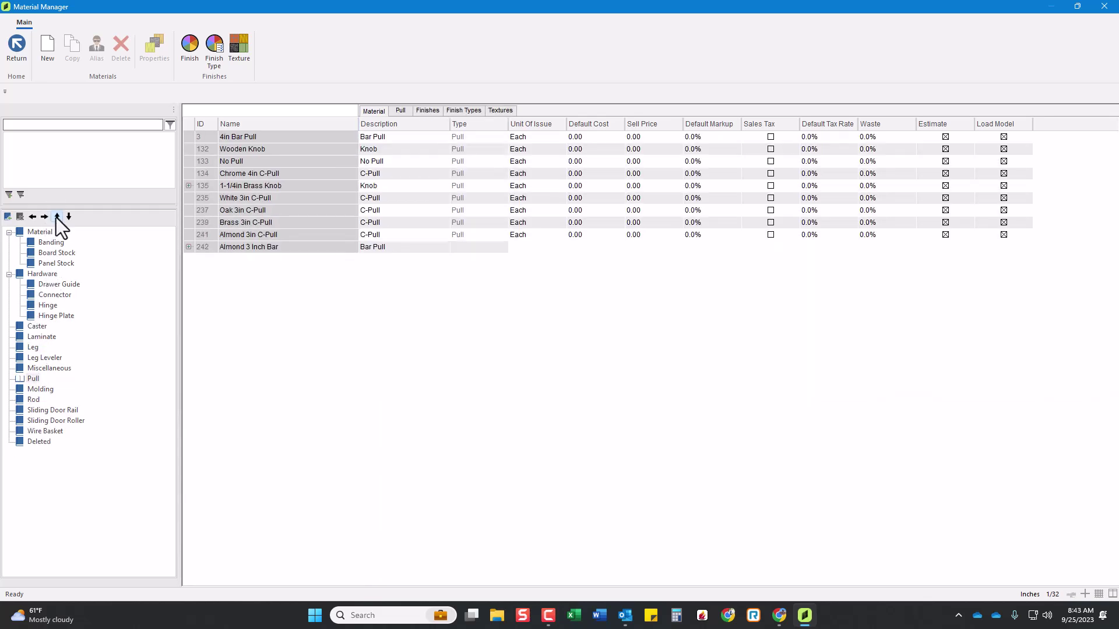
left_click(56, 217)
left_click(56, 217)
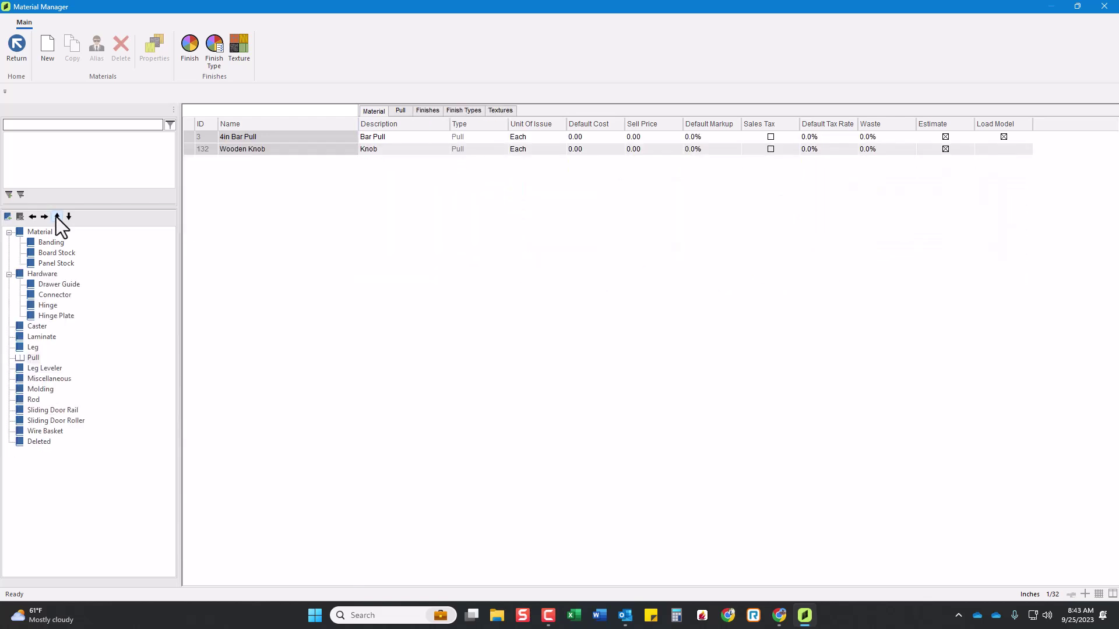
left_click(56, 217)
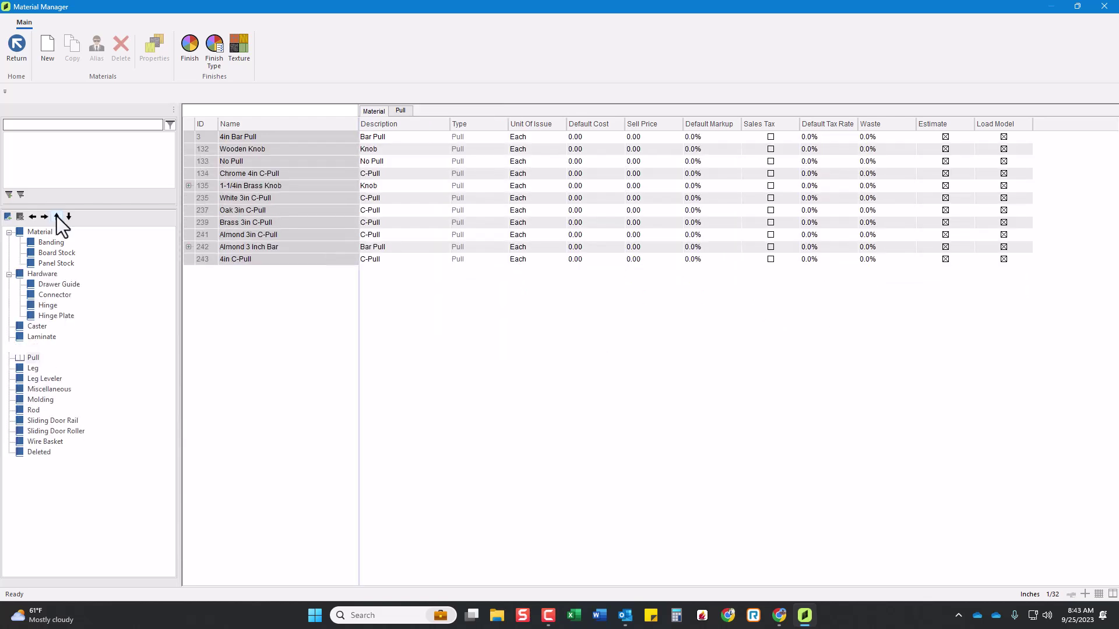
left_click(56, 216)
left_click(57, 216)
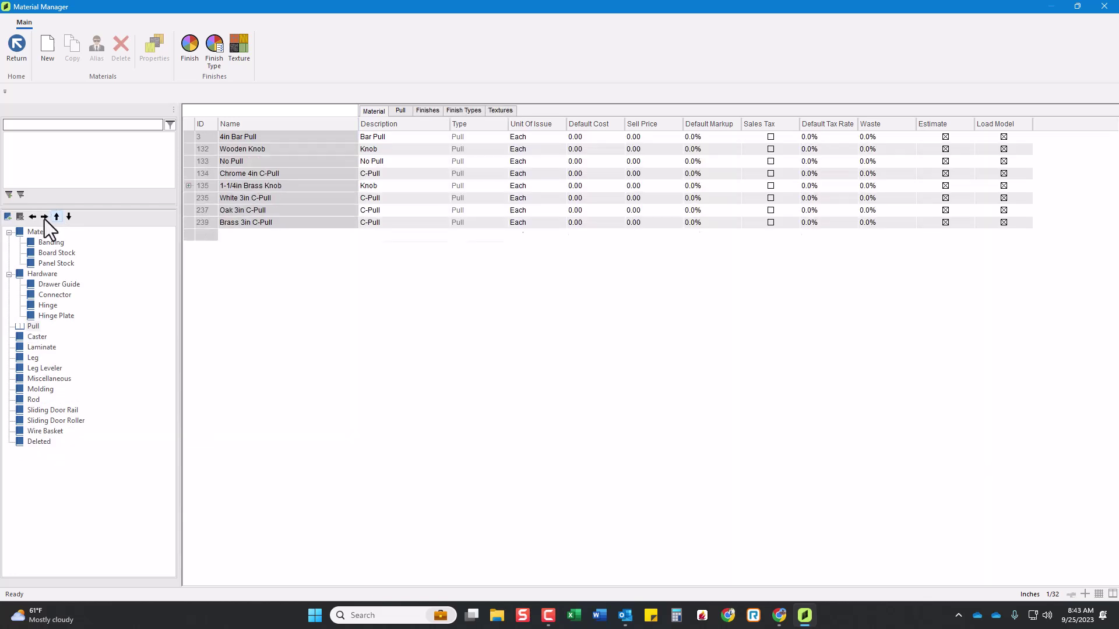
left_click(44, 217)
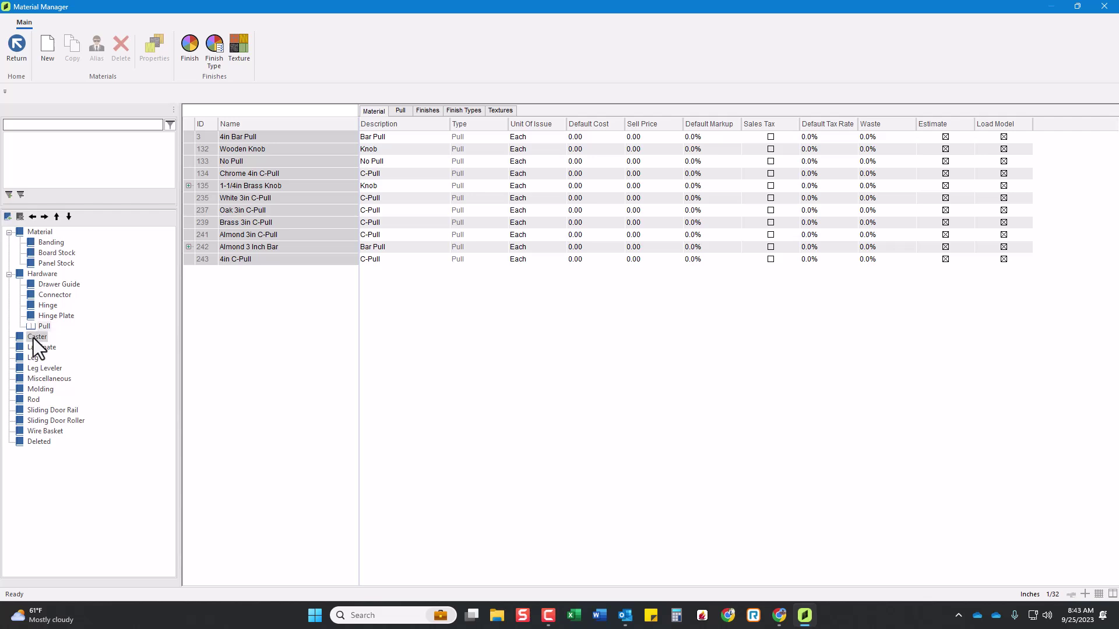
Create a new top-level folder named 'Other'
left_click(9, 216)
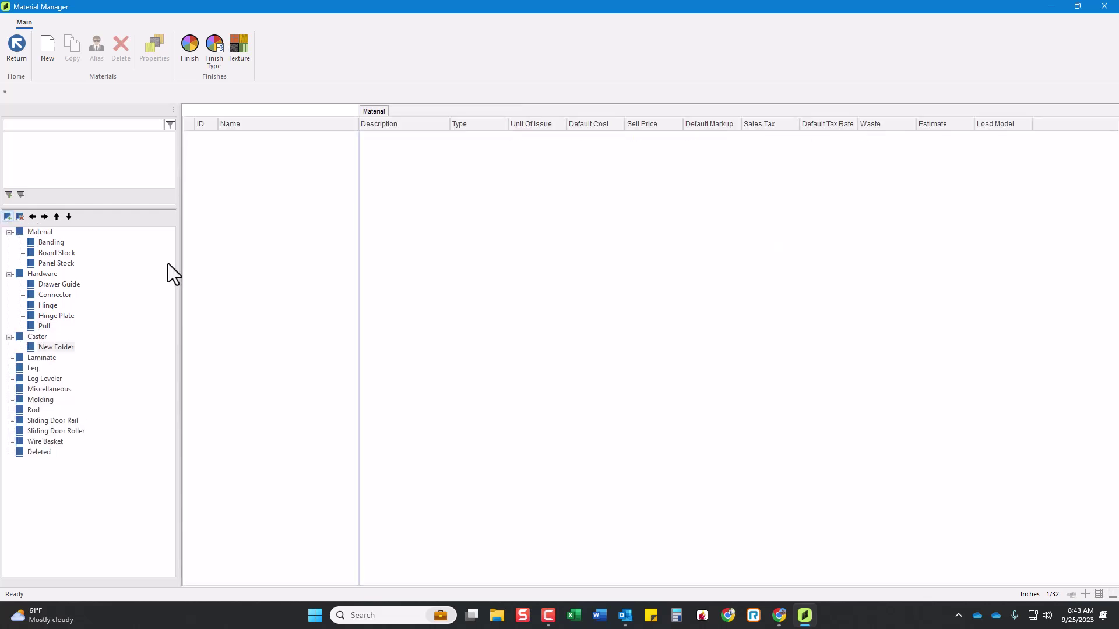
right_click(50, 347)
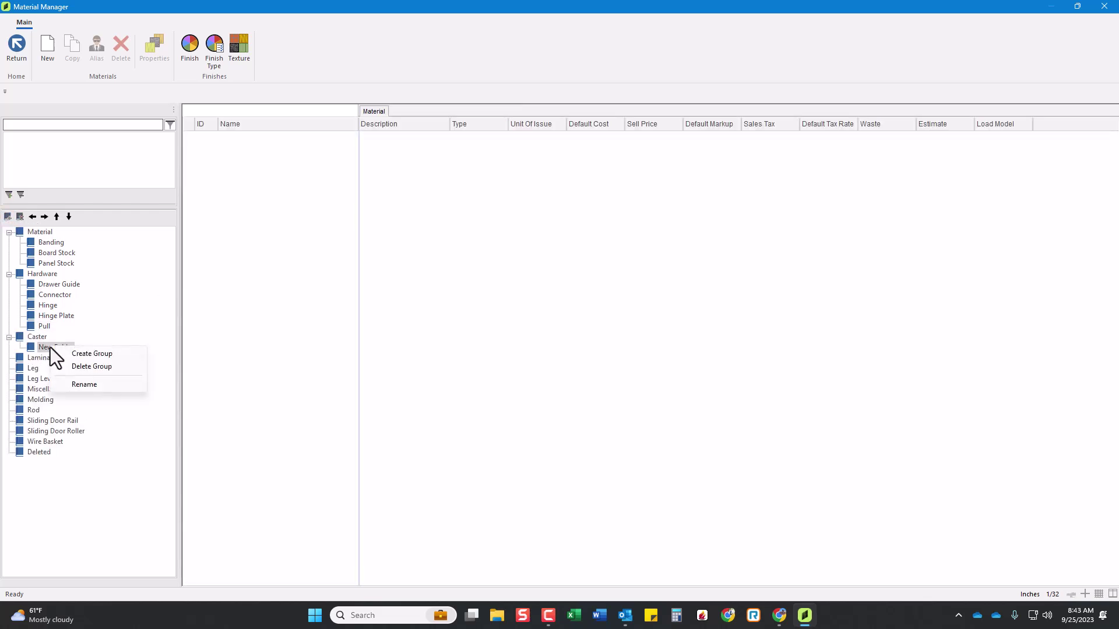
left_click(90, 387)
type("Other")
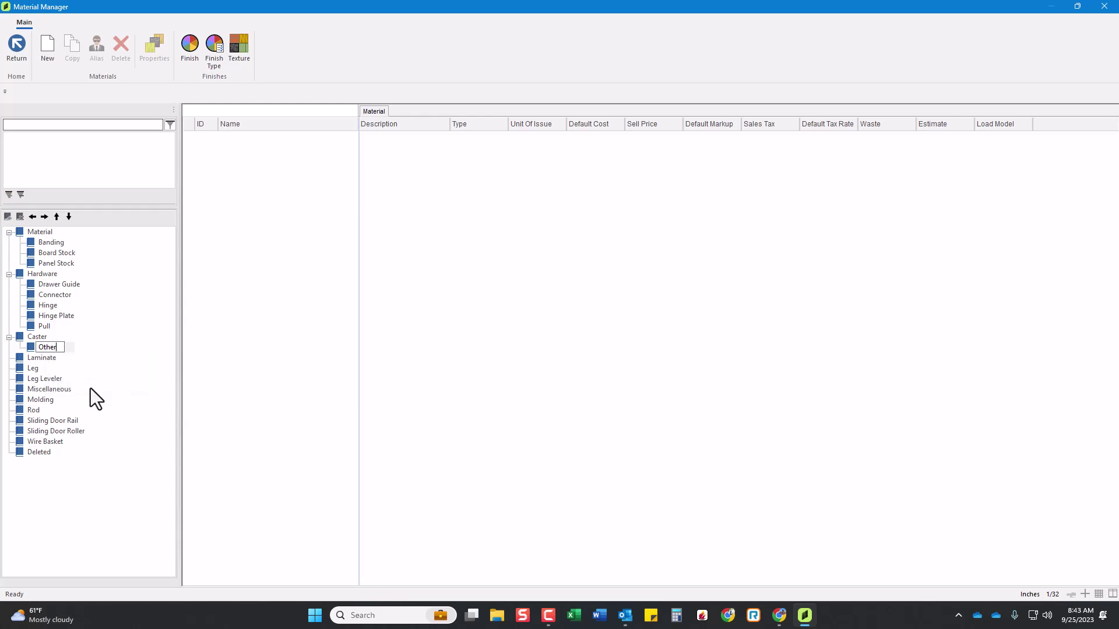
key("Return")
left_click(37, 218)
Indent Caster, Laminate, Leg, Leg Leveler and Miscellaneous under the Other group
left_click(38, 337)
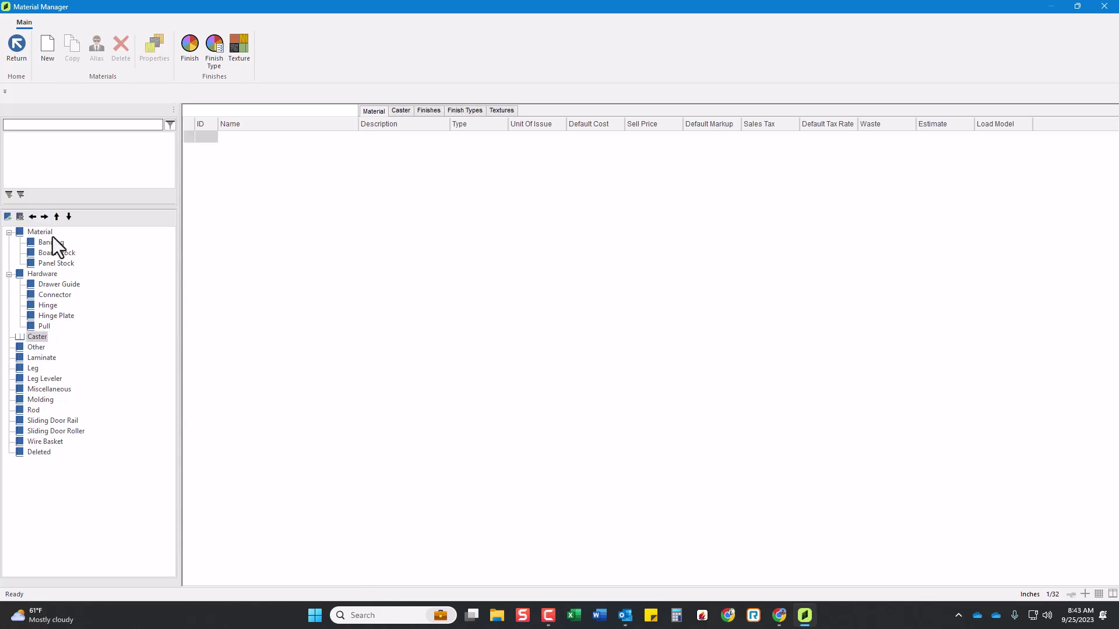
left_click(69, 216)
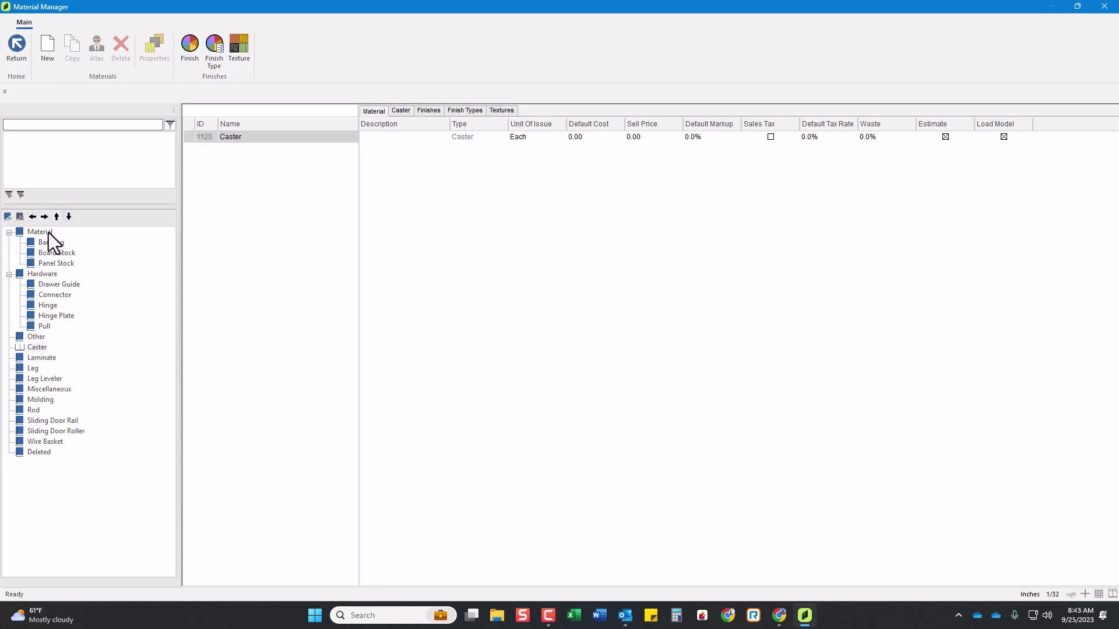
left_click(44, 217)
left_click(35, 357)
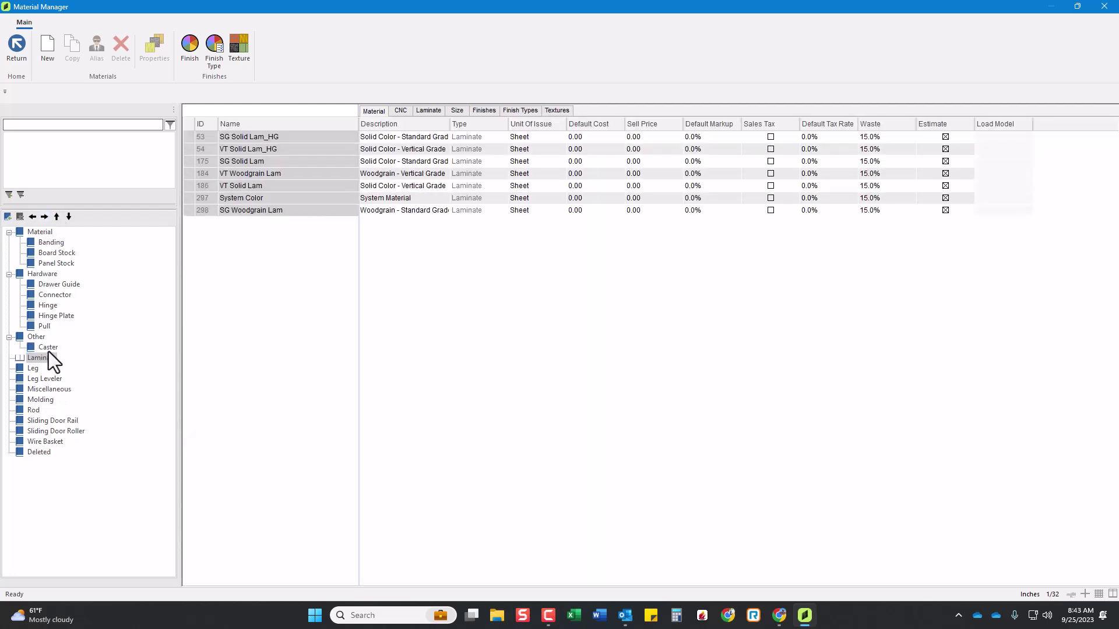
left_click(44, 218)
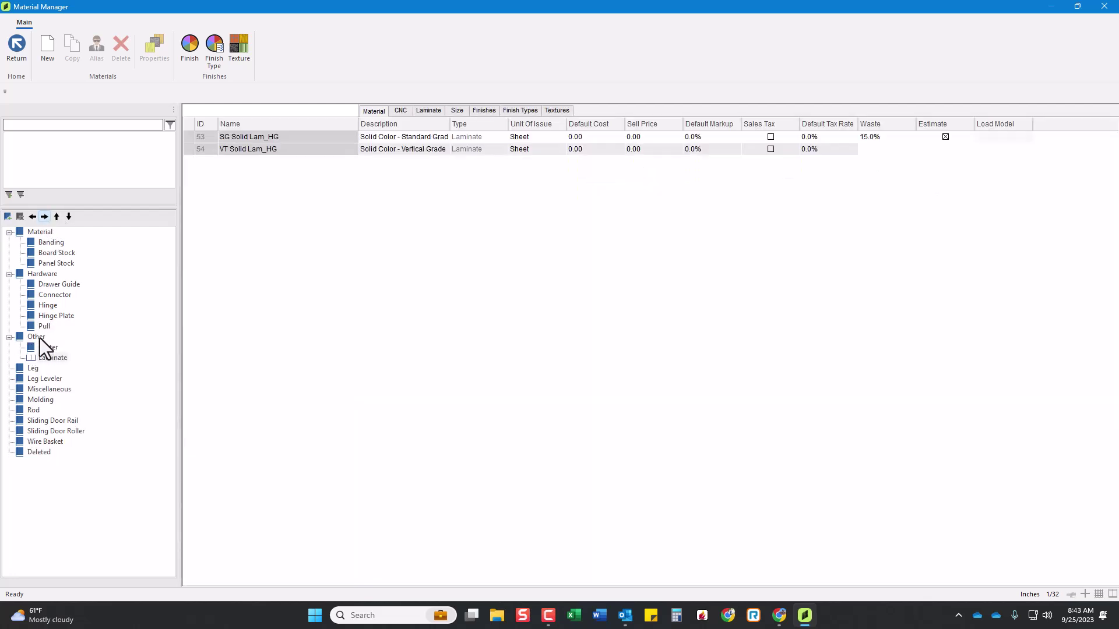
left_click(33, 370)
left_click(44, 217)
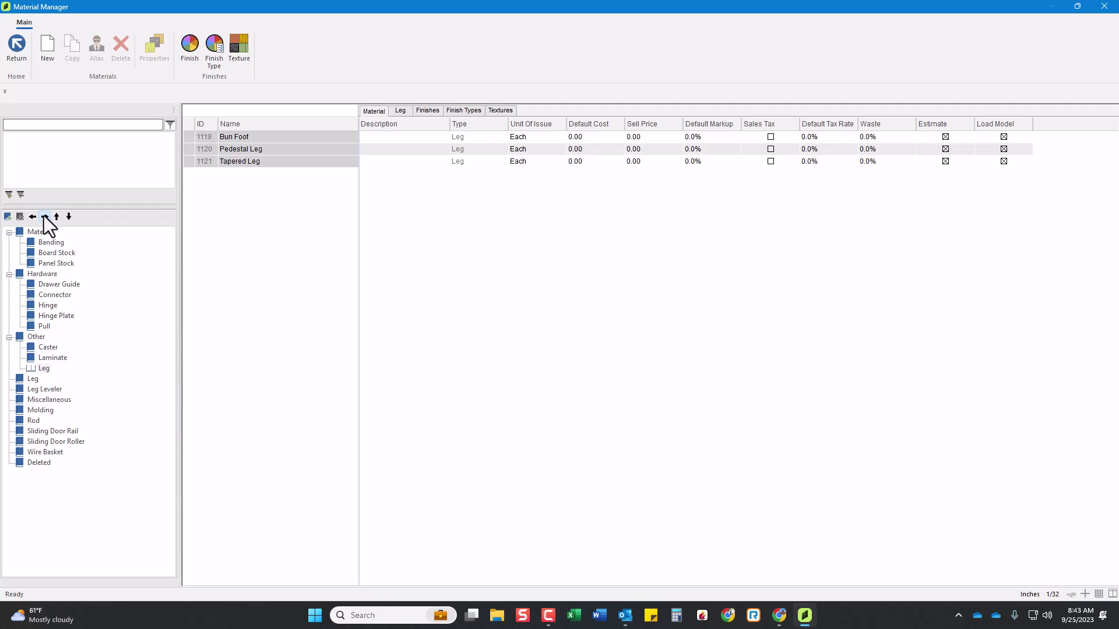
left_click(31, 381)
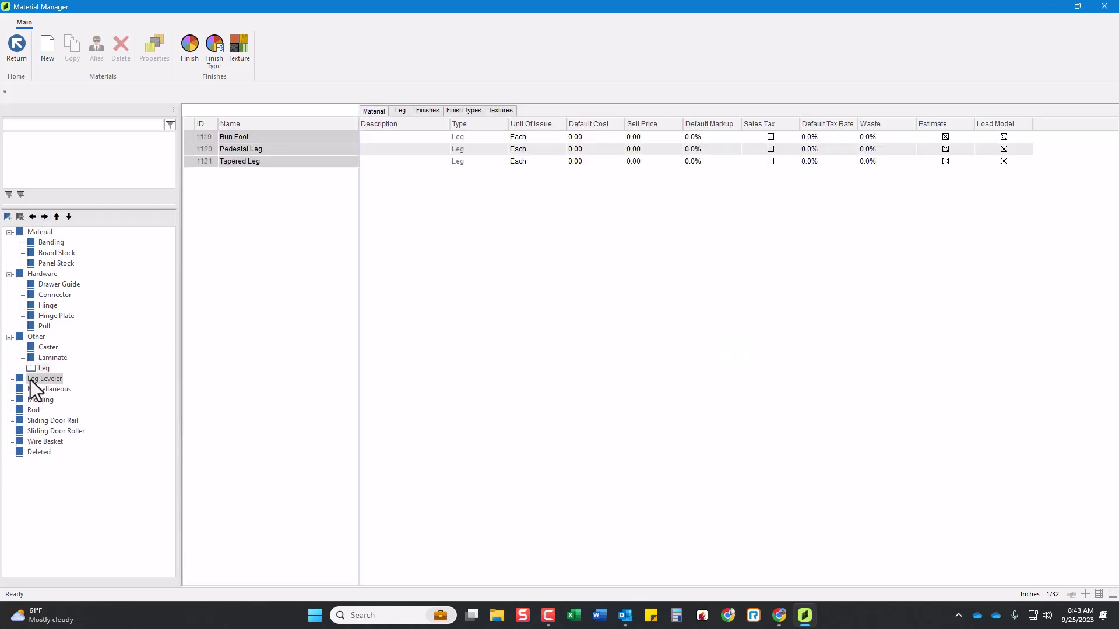
left_click(44, 219)
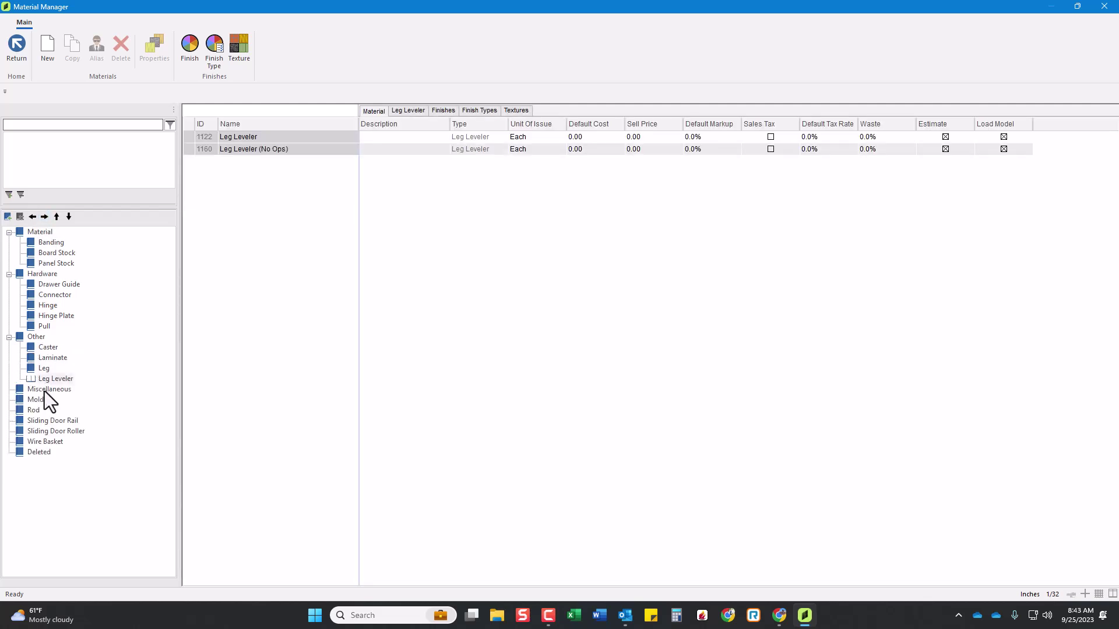
left_click(45, 390)
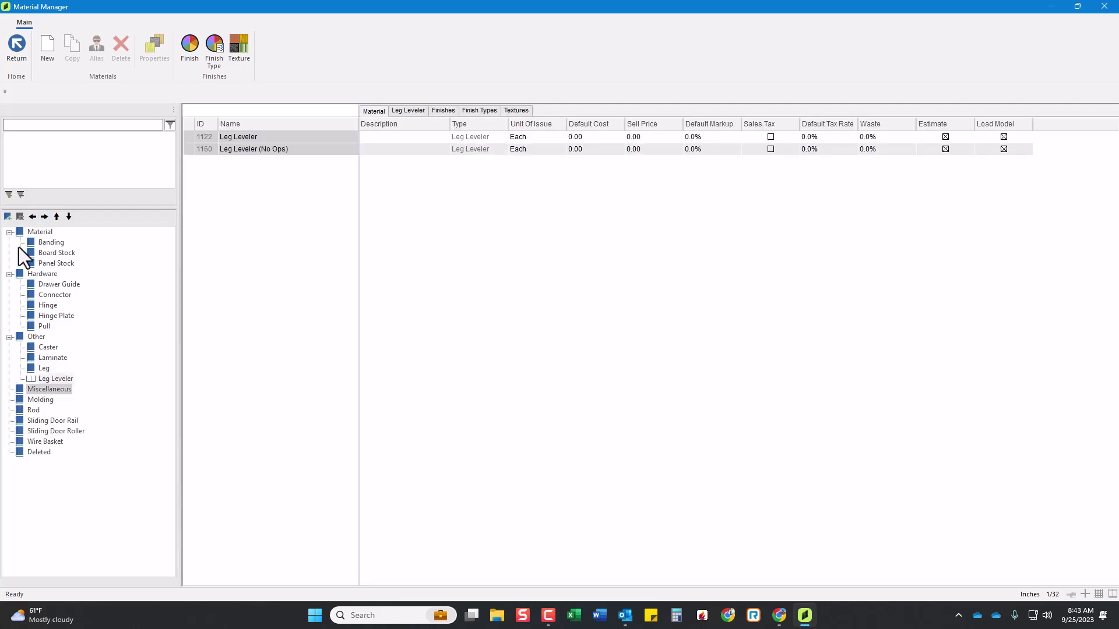
left_click(45, 216)
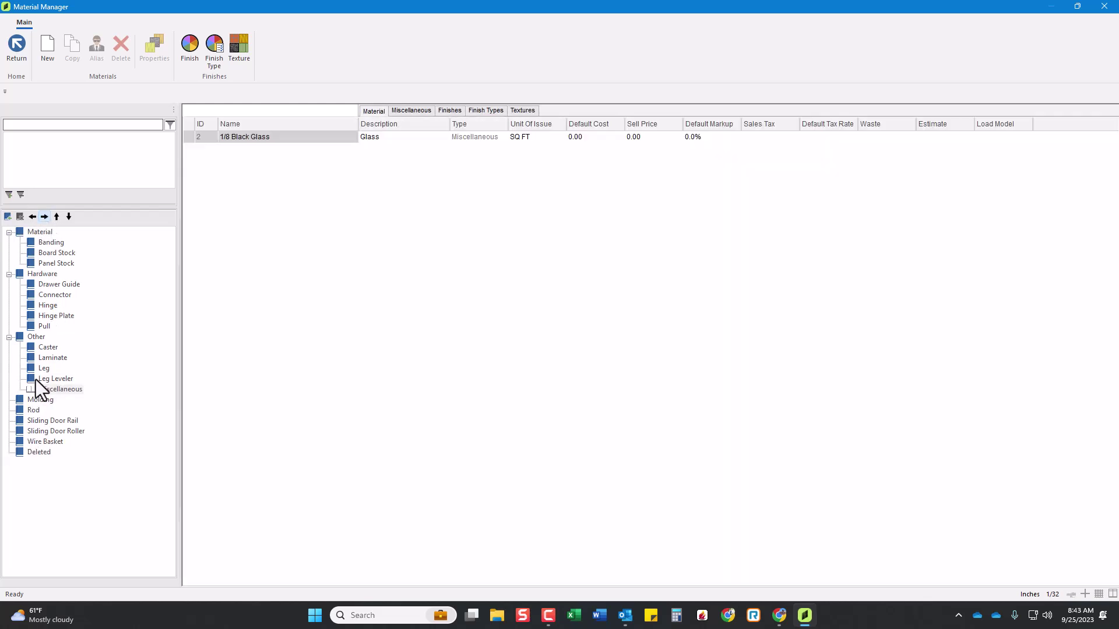
Indent Molding, Rod, Sliding Door Rail, Sliding Door Roller and Wire Basket under Other
left_click(42, 399)
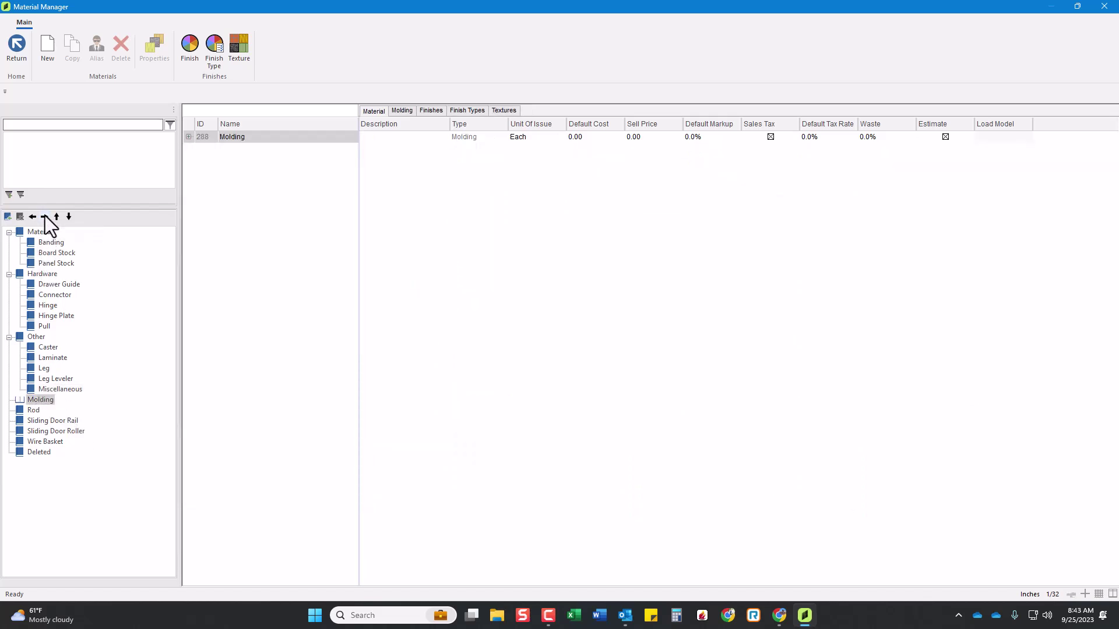
left_click(45, 216)
left_click(32, 410)
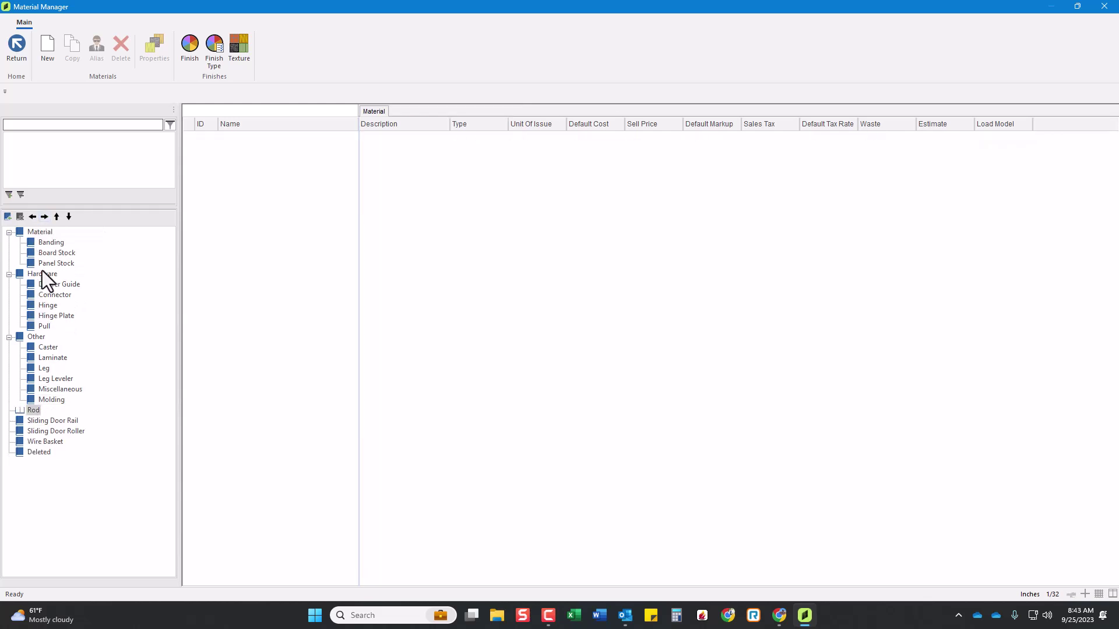
left_click(45, 217)
left_click(43, 421)
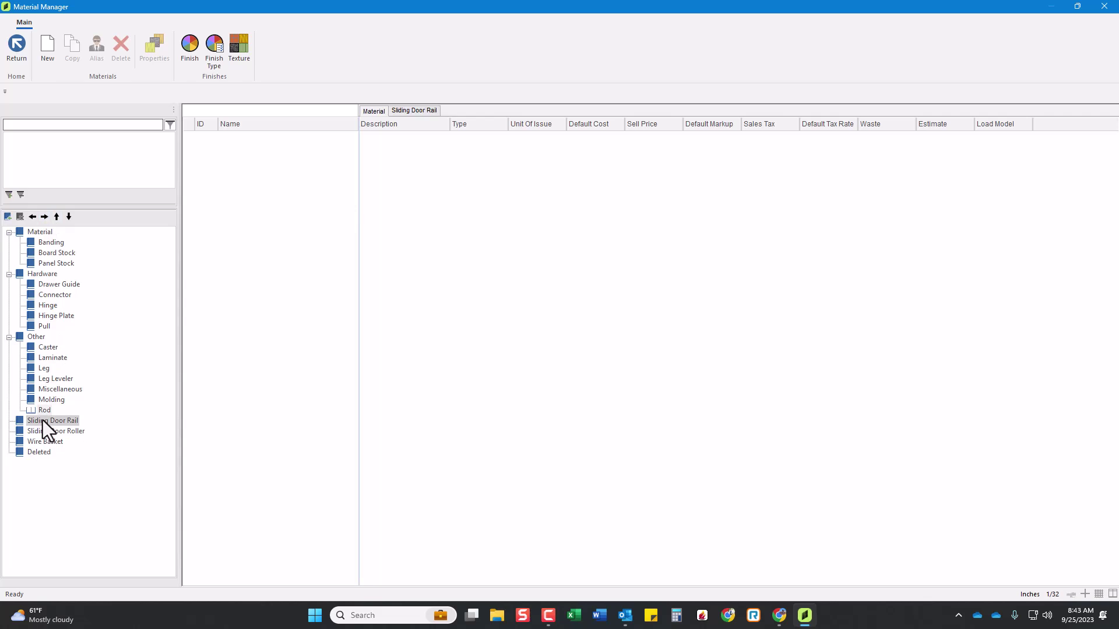
left_click(45, 217)
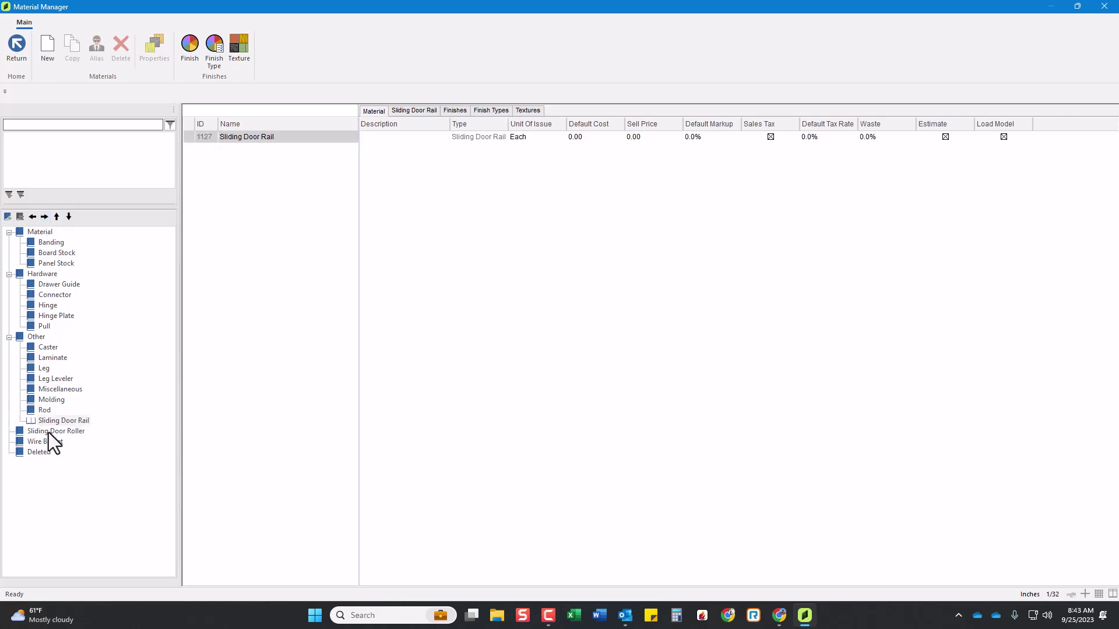
left_click(51, 439)
left_click(45, 218)
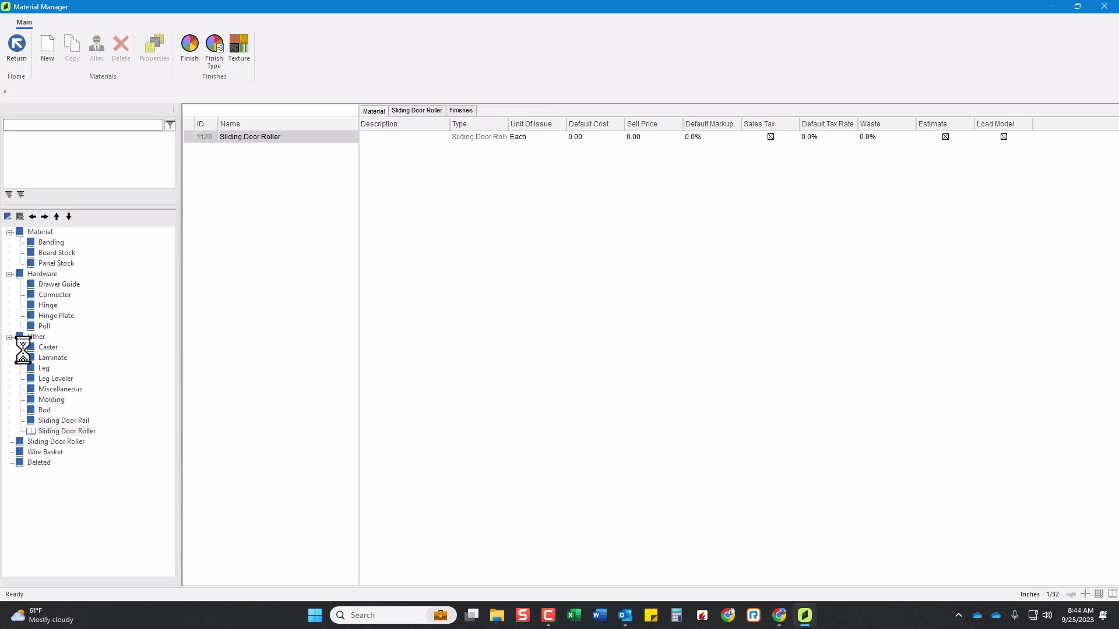
left_click(45, 442)
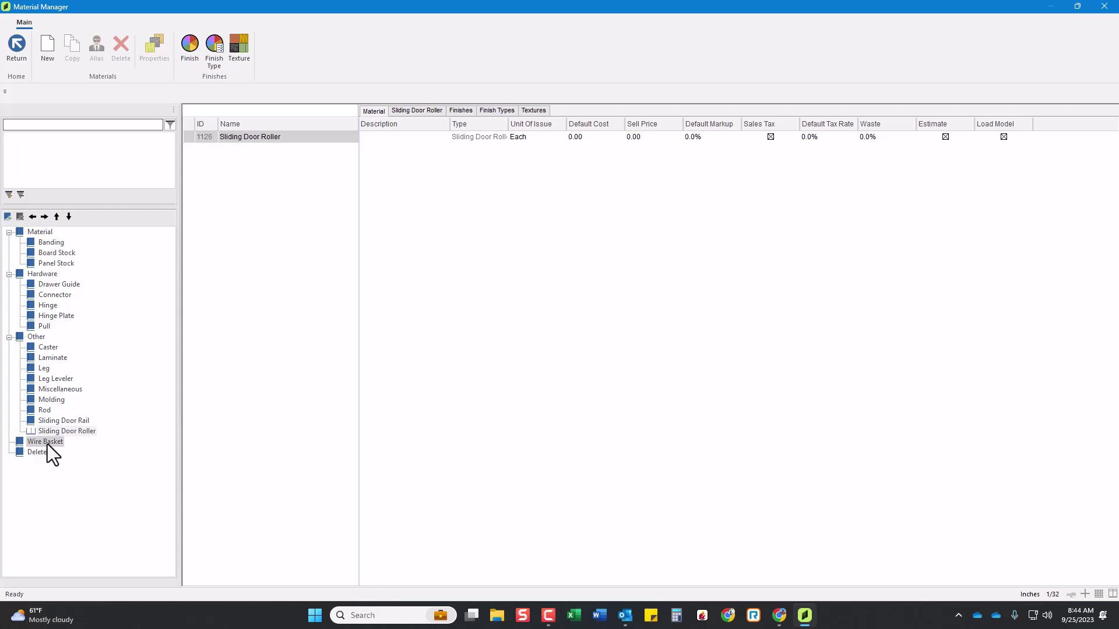
left_click(45, 217)
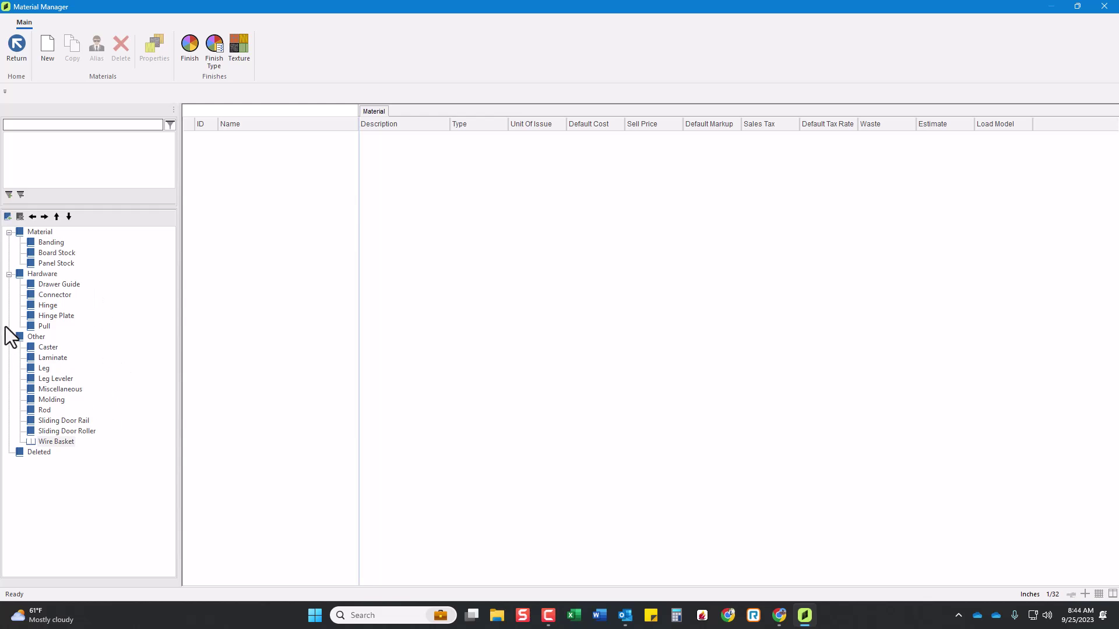
Collapse the Other group and review the Banding, Board Stock, Panel Stock and Drawer Guide items
left_click(46, 245)
left_click(48, 255)
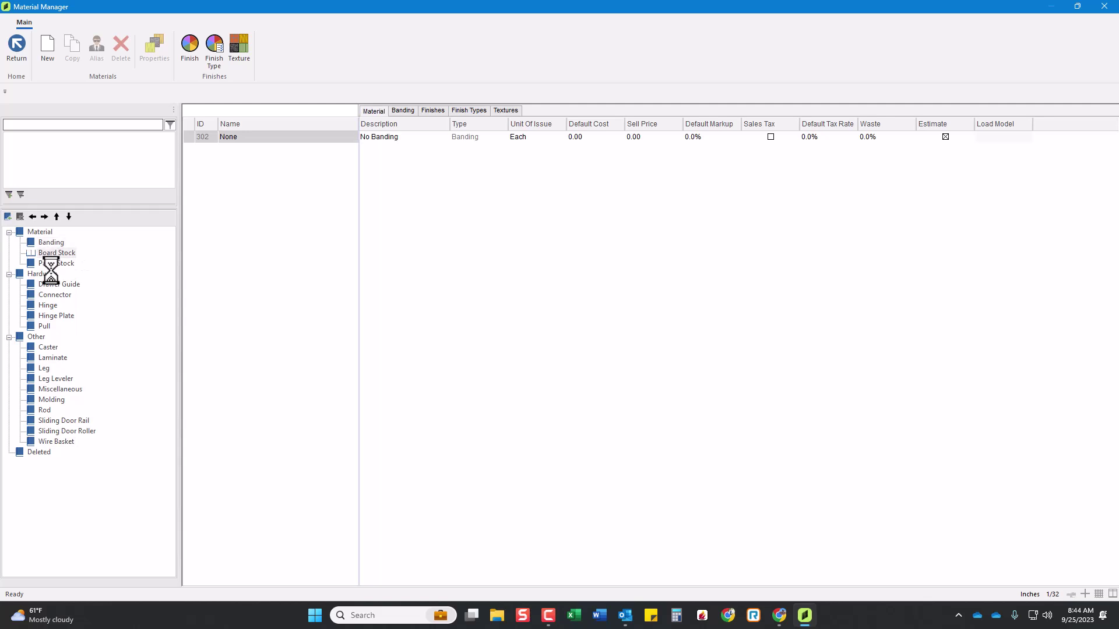
left_click(58, 263)
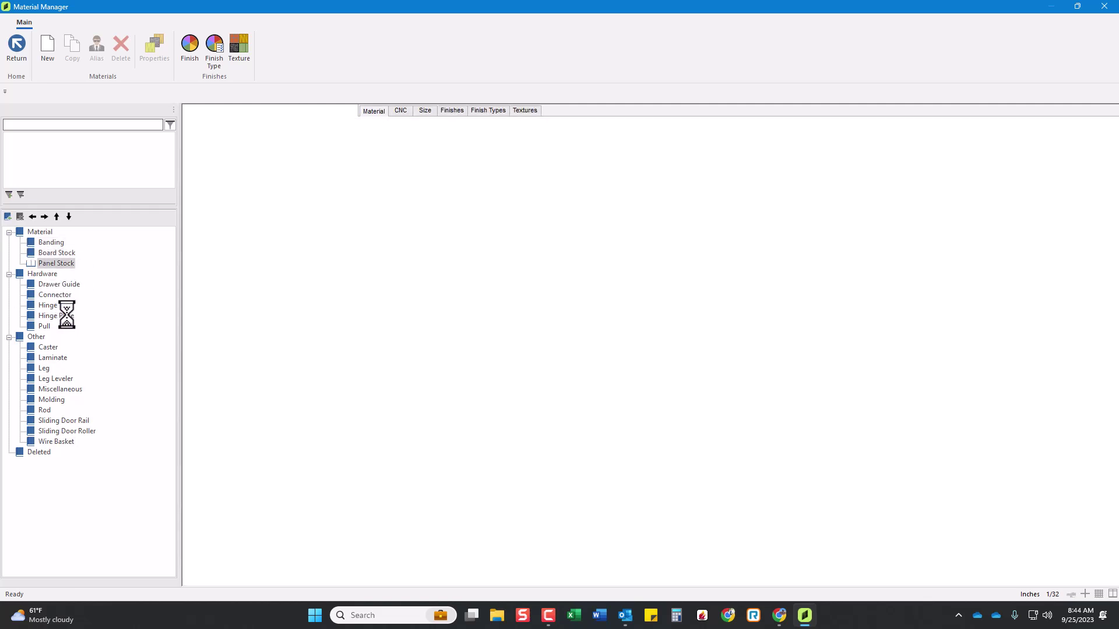
left_click(10, 337)
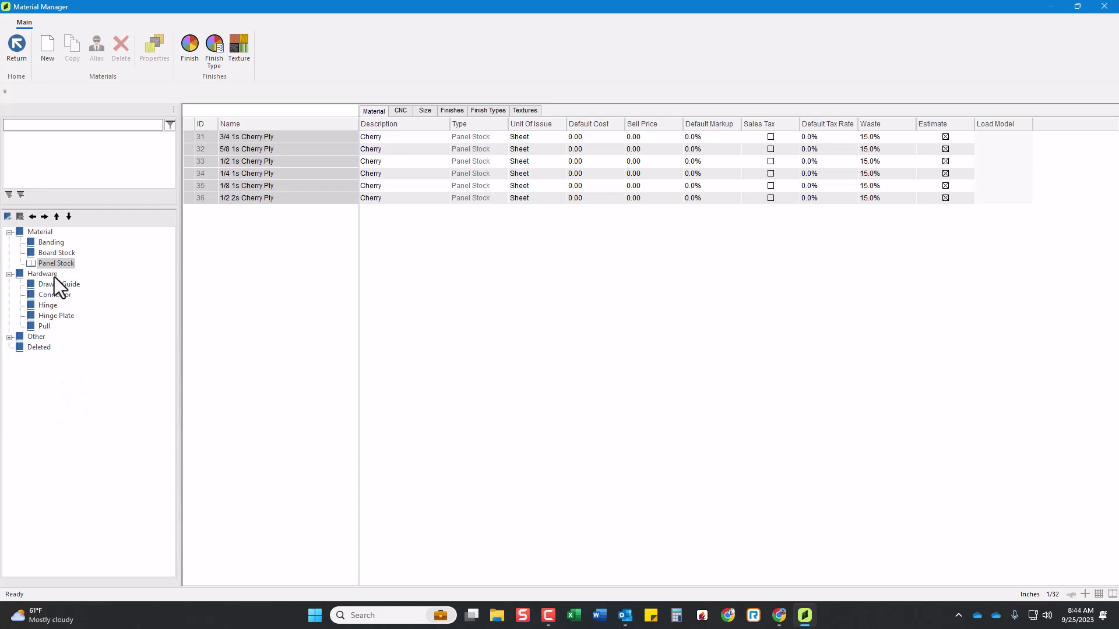
left_click(52, 245)
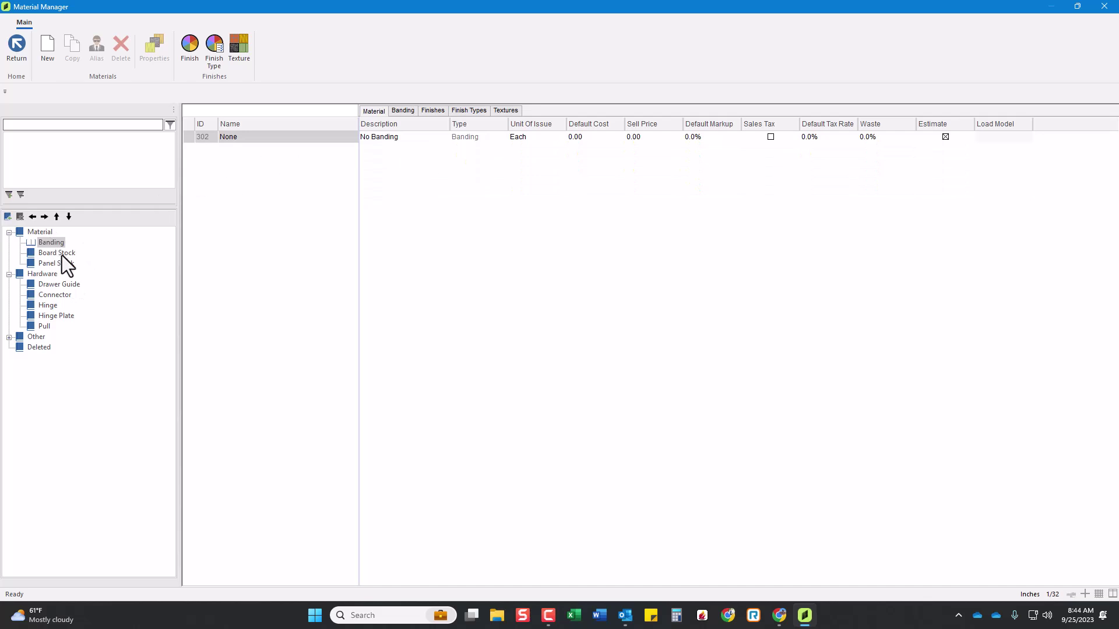
left_click(62, 255)
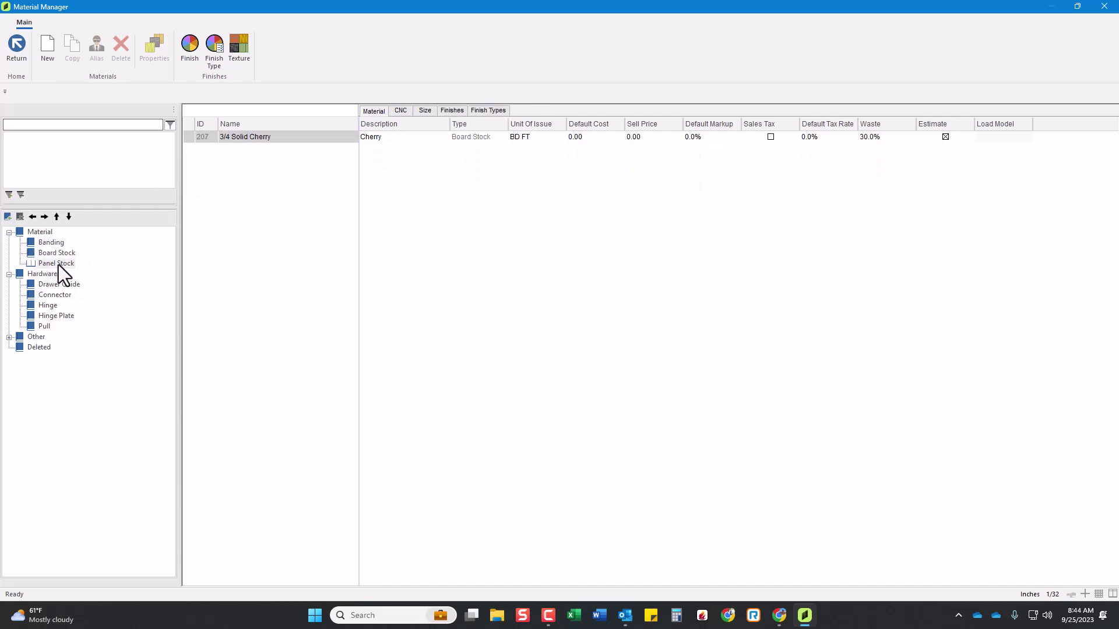
left_click(59, 266)
left_click(52, 287)
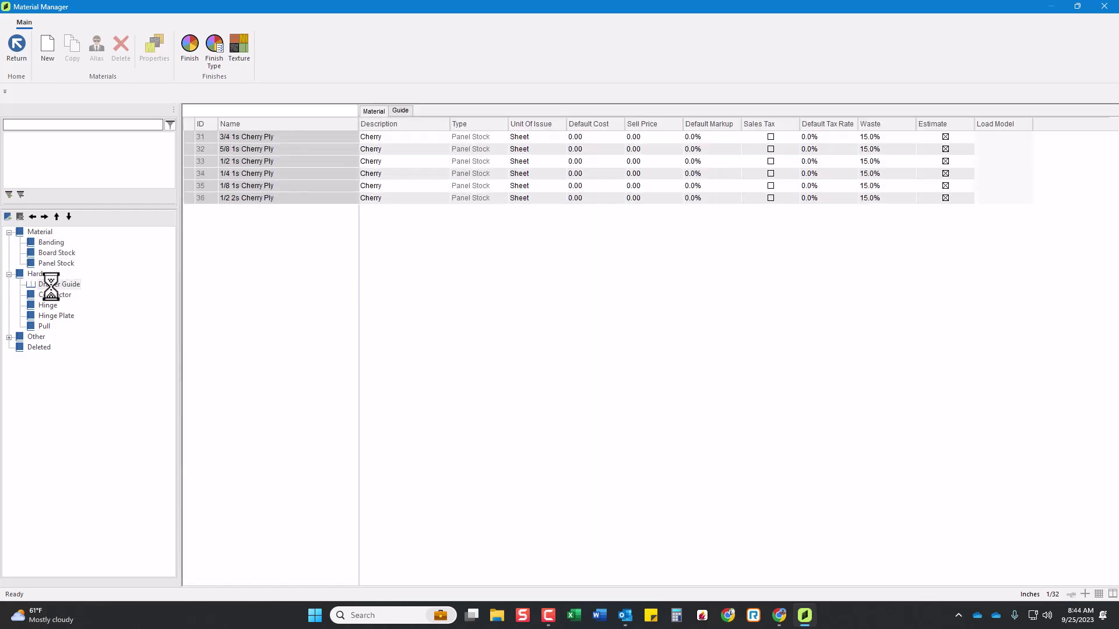
left_click(50, 243)
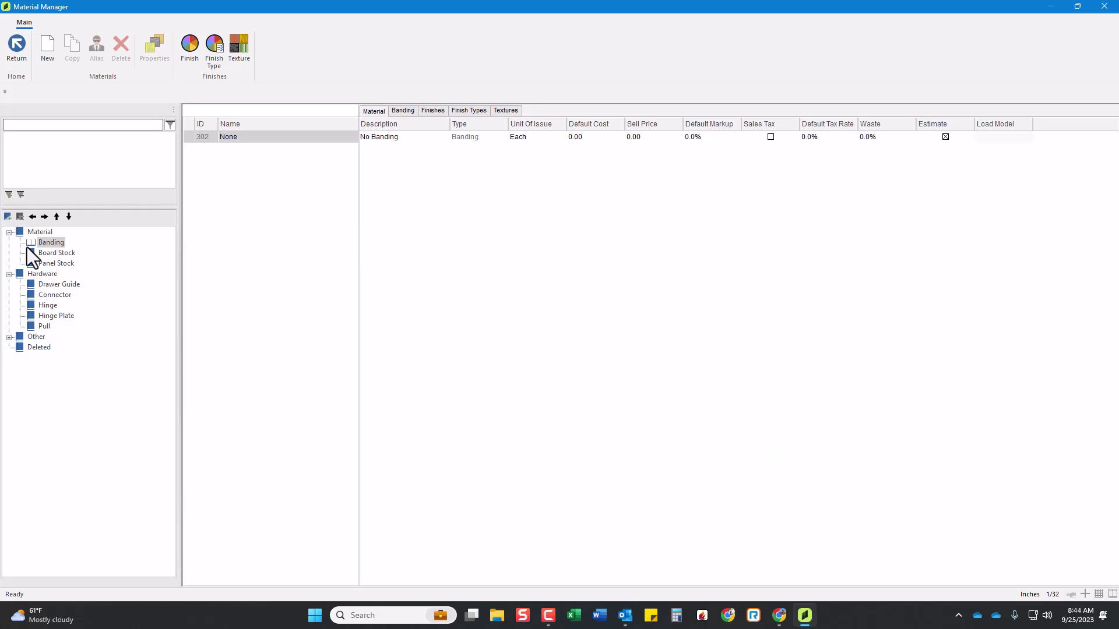